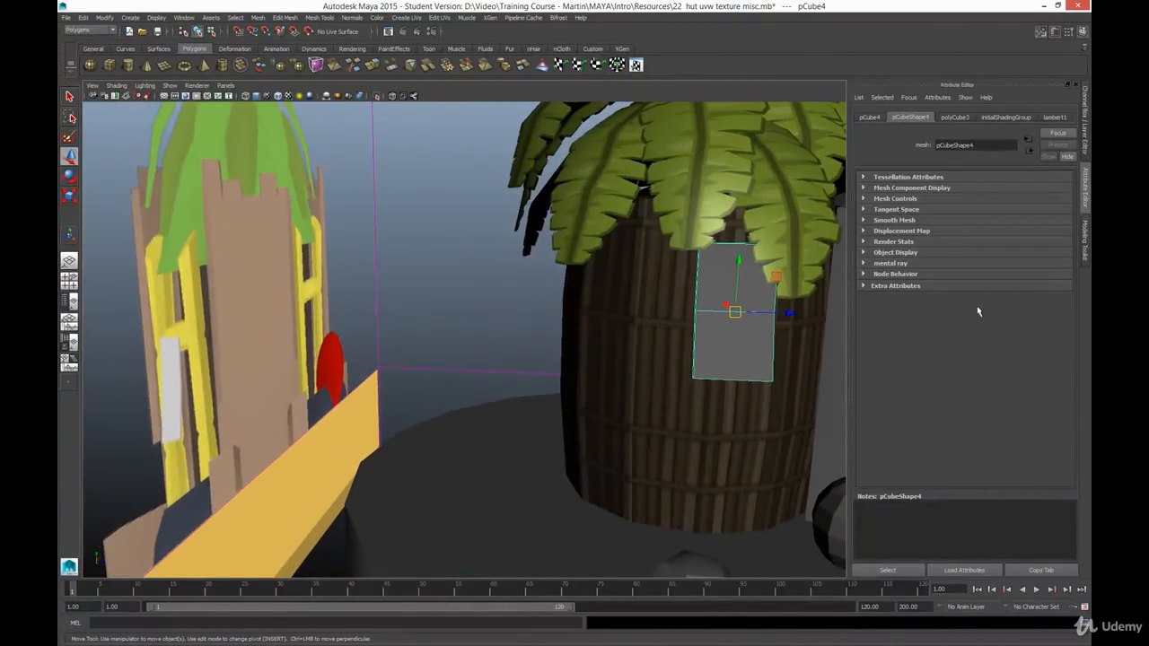
# Step: Assign the existing hut material to the flat box on the hut wall, the sphere and the low rock together
pyautogui.keyDown('alt'); pyautogui.moveTo(790, 389); pyautogui.dragTo(770, 453); pyautogui.keyUp('alt')
pyautogui.click(809, 492)
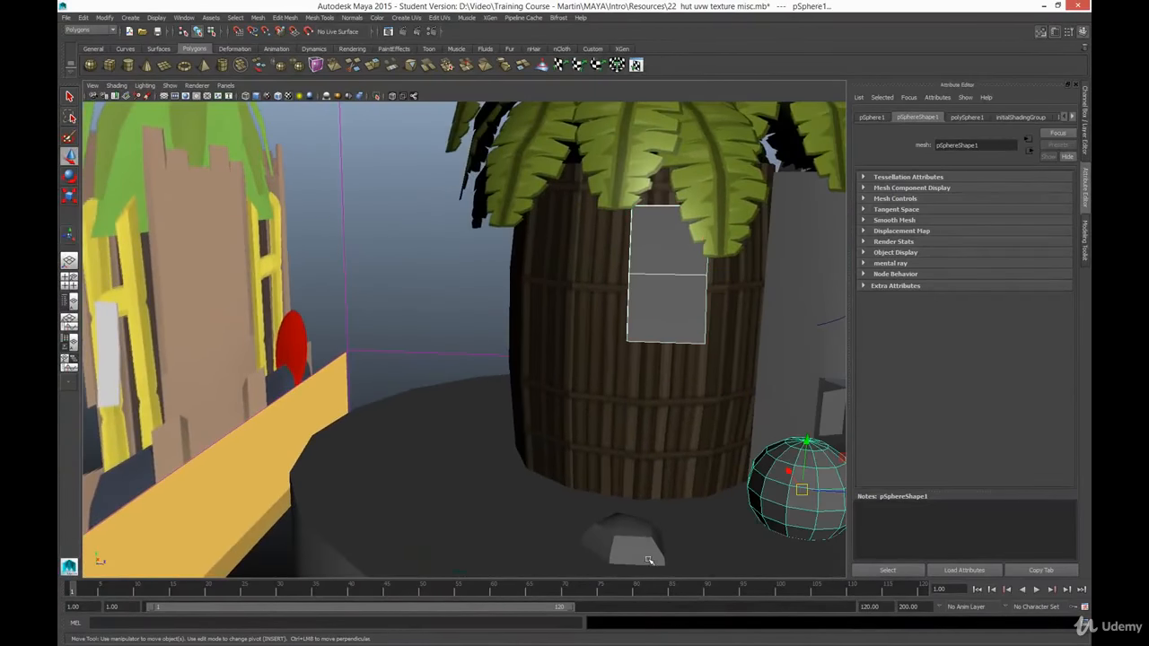
pyautogui.keyDown('shift'); pyautogui.click(631, 544); pyautogui.keyUp('shift')
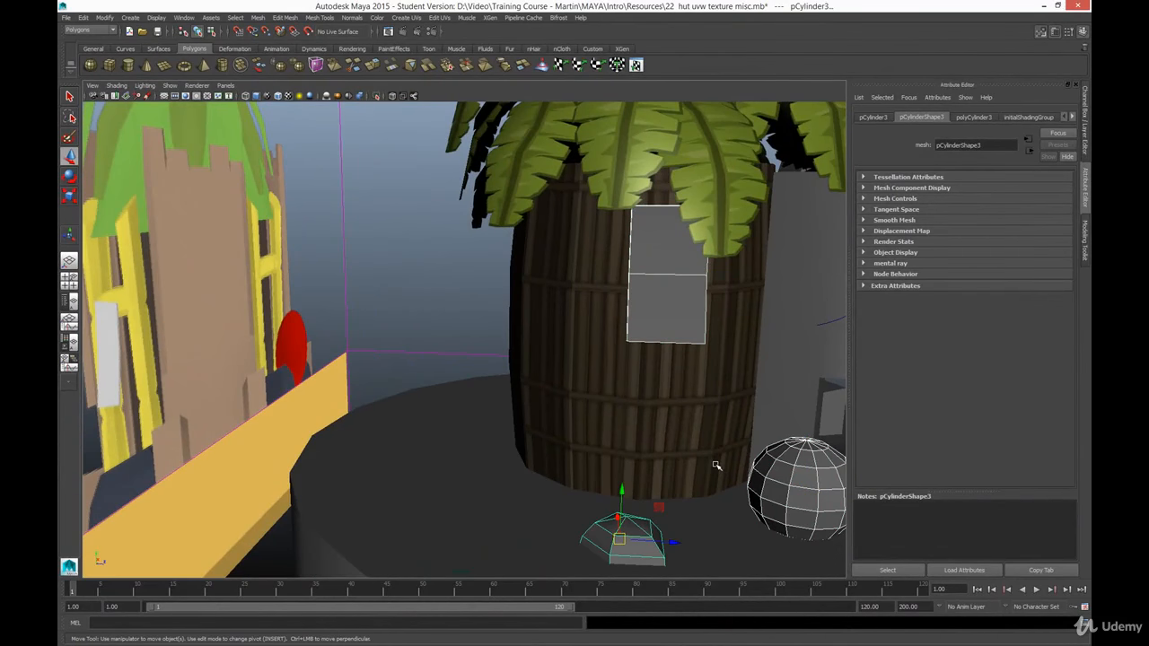
pyautogui.click(183, 17)
pyautogui.moveTo(256, 44)
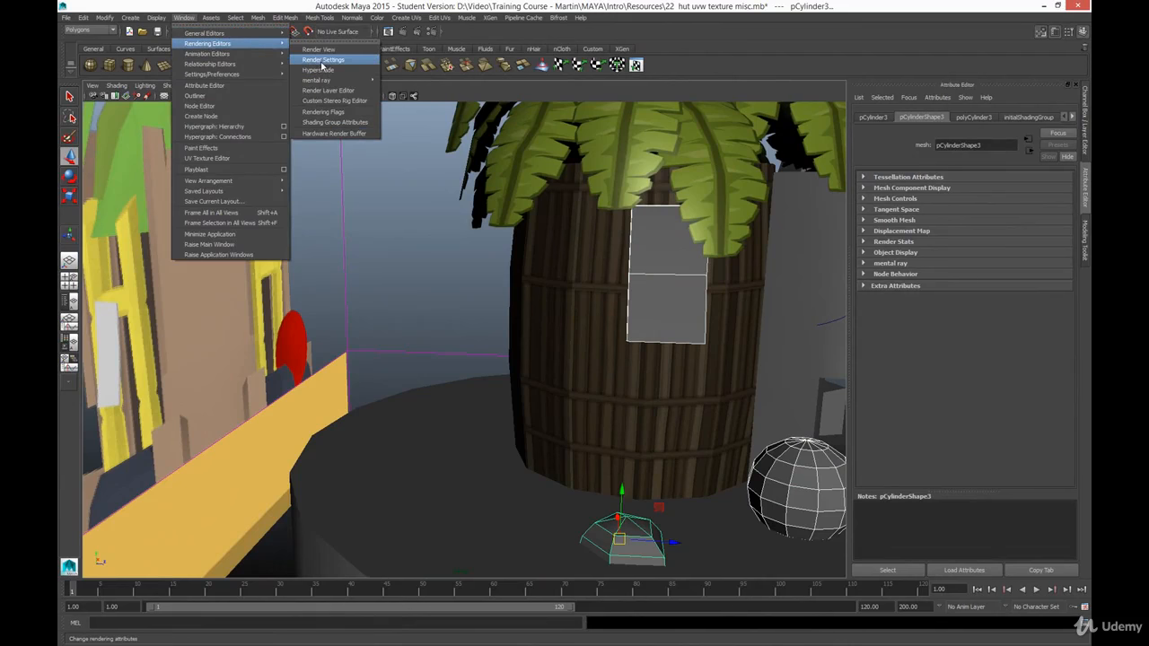
pyautogui.click(321, 62)
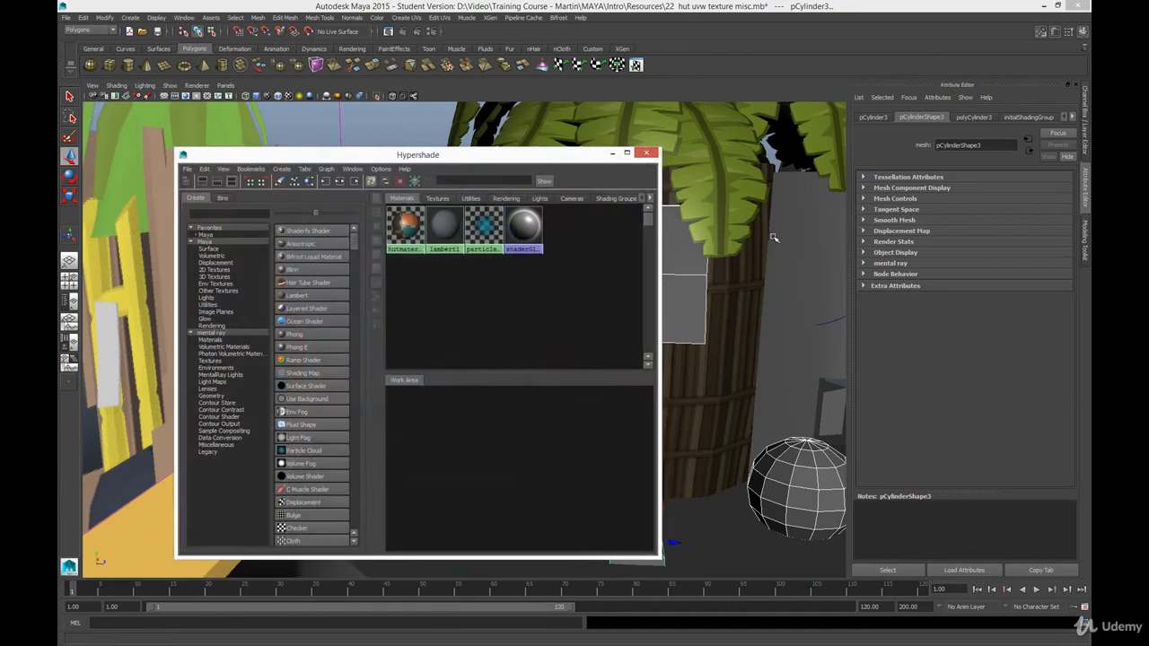
pyautogui.rightClick(406, 225)
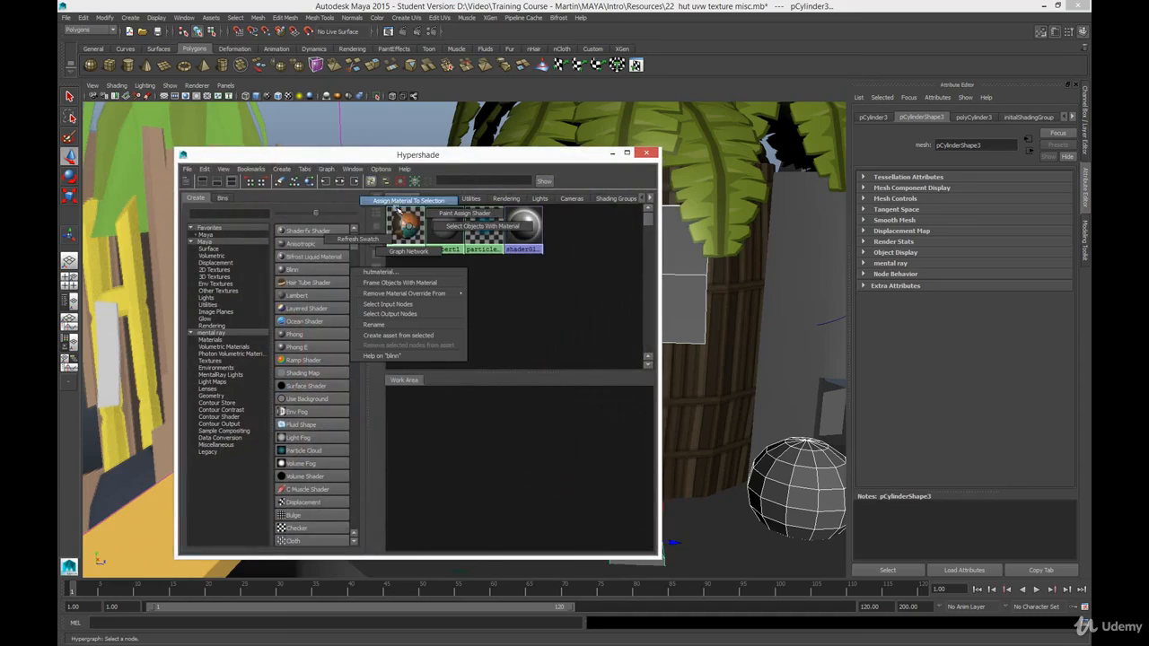
pyautogui.click(409, 200)
pyautogui.moveTo(510, 159); pyautogui.dragTo(1091, 160)
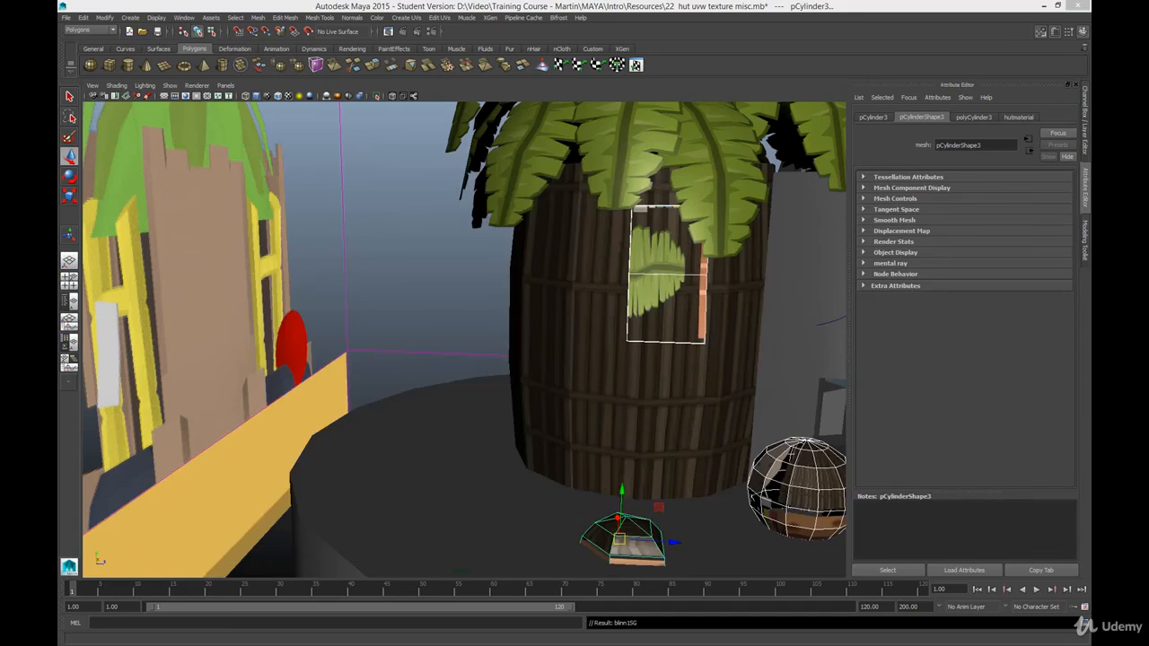
# Step: Open the flat wall box in the UV Texture Editor, hide the editor's grid and bring the whole texture sheet into view
pyautogui.keyDown('alt'); pyautogui.moveTo(664, 400); pyautogui.dragTo(622, 380); pyautogui.keyUp('alt')
pyautogui.click(561, 266)
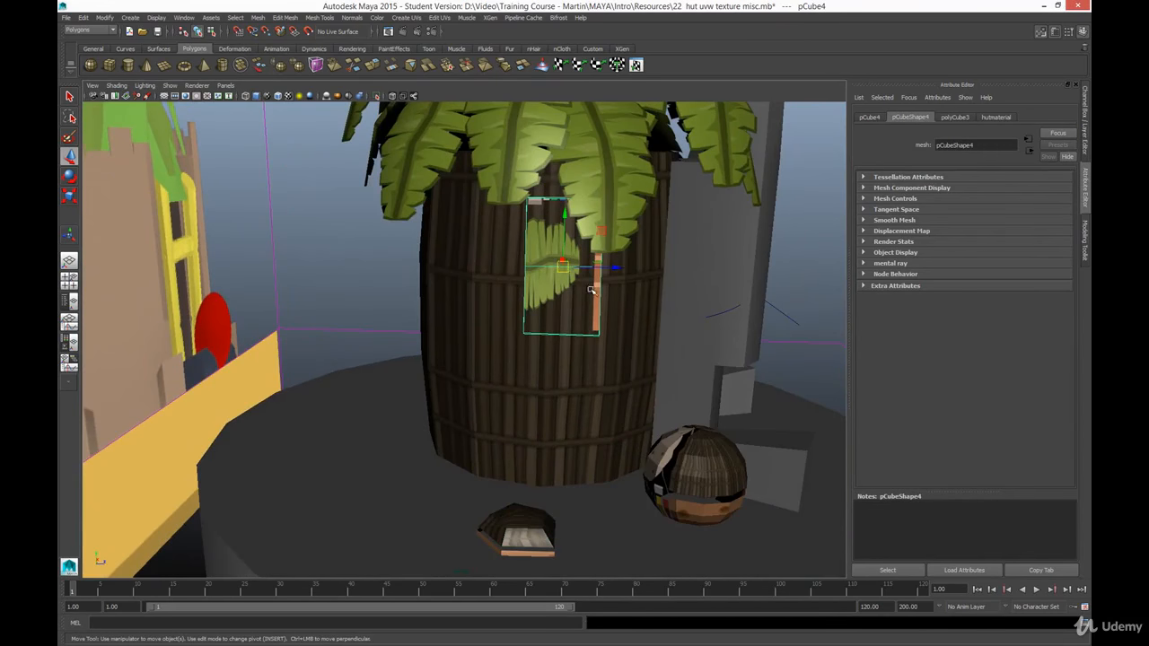
pyautogui.keyDown('alt'); pyautogui.moveTo(529, 302); pyautogui.dragTo(681, 318, button='middle'); pyautogui.keyUp('alt')
pyautogui.click(635, 64)
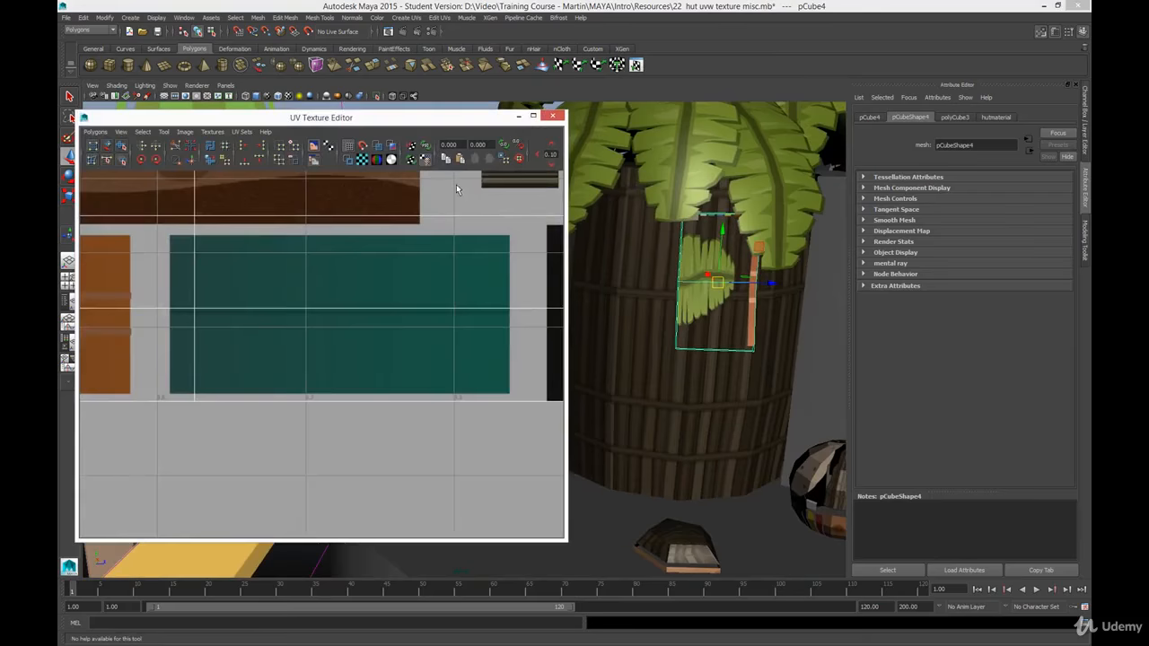
pyautogui.click(348, 148)
pyautogui.scroll(2, 364, 303)
pyautogui.scroll(-5, 395, 431)
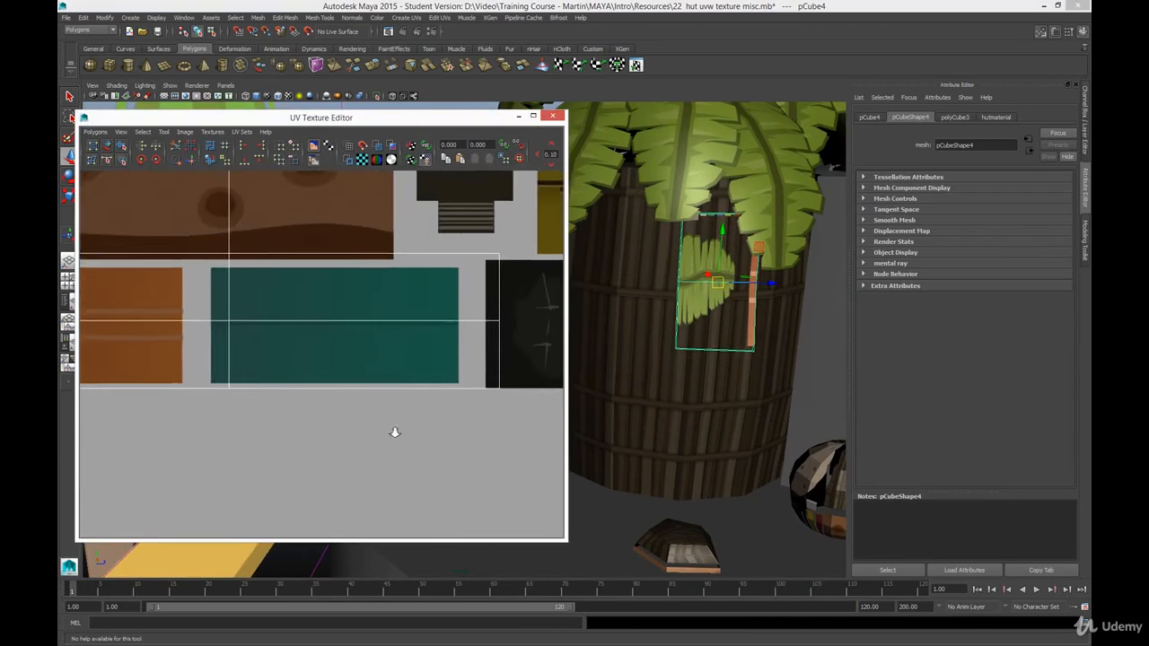
pyautogui.keyDown('alt'); pyautogui.moveTo(340, 339); pyautogui.dragTo(344, 278, button='right'); pyautogui.keyUp('alt')
pyautogui.keyDown('alt'); pyautogui.moveTo(301, 344); pyautogui.dragTo(353, 362, button='middle'); pyautogui.keyUp('alt')
pyautogui.moveTo(354, 362)
pyautogui.keyDown('alt'); pyautogui.mouseDown(button='right')
pyautogui.moveTo(366, 456)
pyautogui.moveTo(351, 365)
pyautogui.moveTo(342, 376)
pyautogui.mouseUp(button='right'); pyautogui.keyUp('alt')
# Step: Examine how the individual front and side faces of the flat wall box map onto the texture sheet
pyautogui.moveTo(702, 259); pyautogui.dragTo(700, 283, button='right')
pyautogui.click(699, 259)
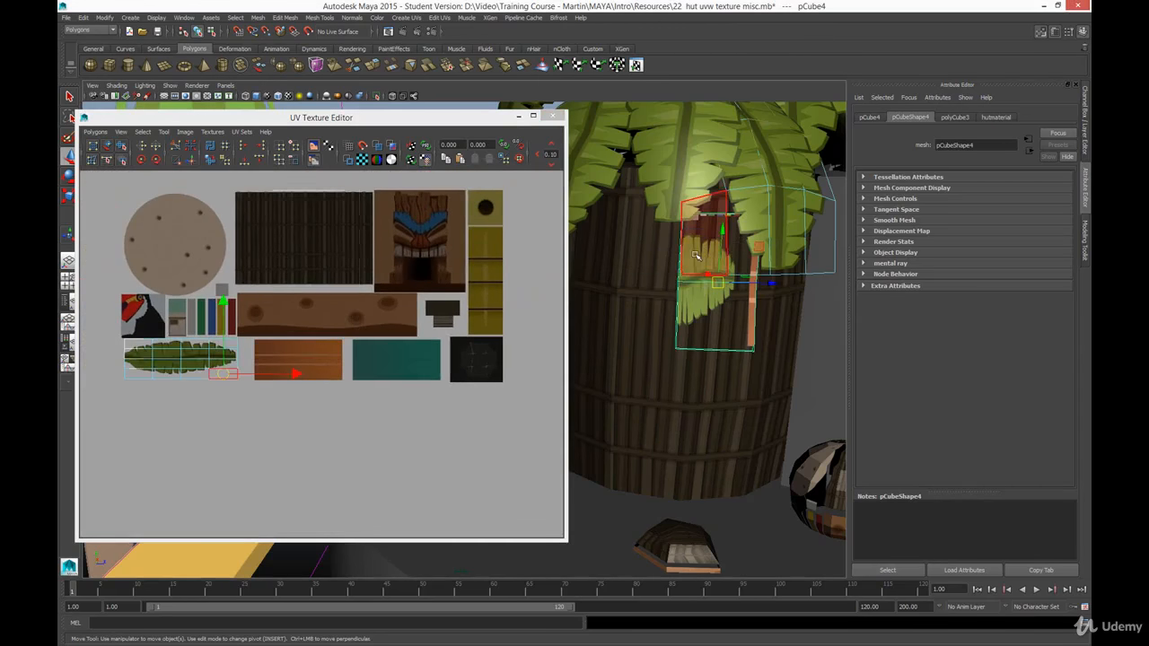
pyautogui.keyDown('alt'); pyautogui.moveTo(712, 322); pyautogui.dragTo(700, 269); pyautogui.keyUp('alt')
pyautogui.moveTo(701, 269)
pyautogui.mouseDown(button='right')
pyautogui.moveTo(719, 252)
pyautogui.moveTo(704, 219)
pyautogui.moveTo(698, 256)
pyautogui.mouseUp(button='right')
pyautogui.click(702, 243)
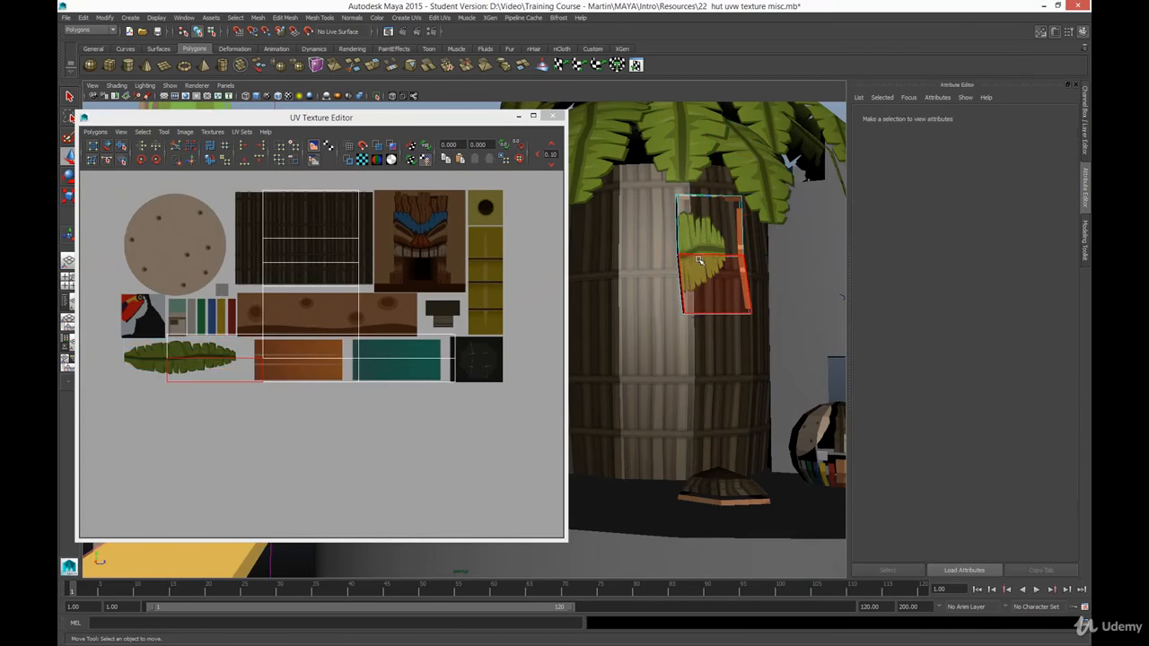
pyautogui.click(696, 243)
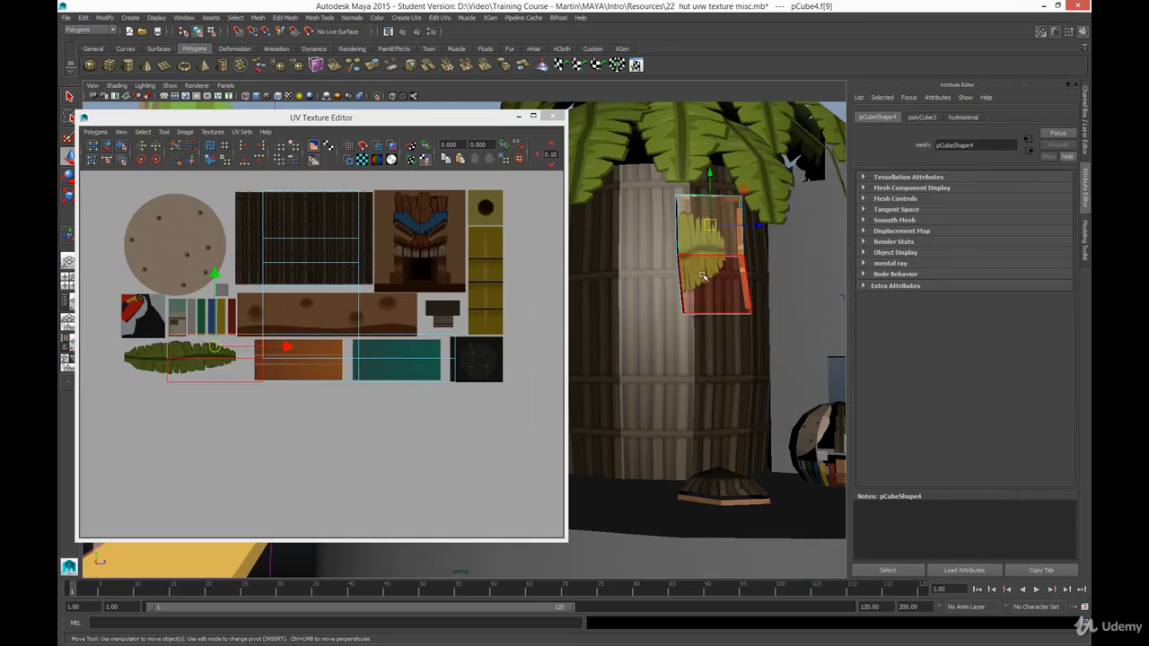
pyautogui.click(703, 274)
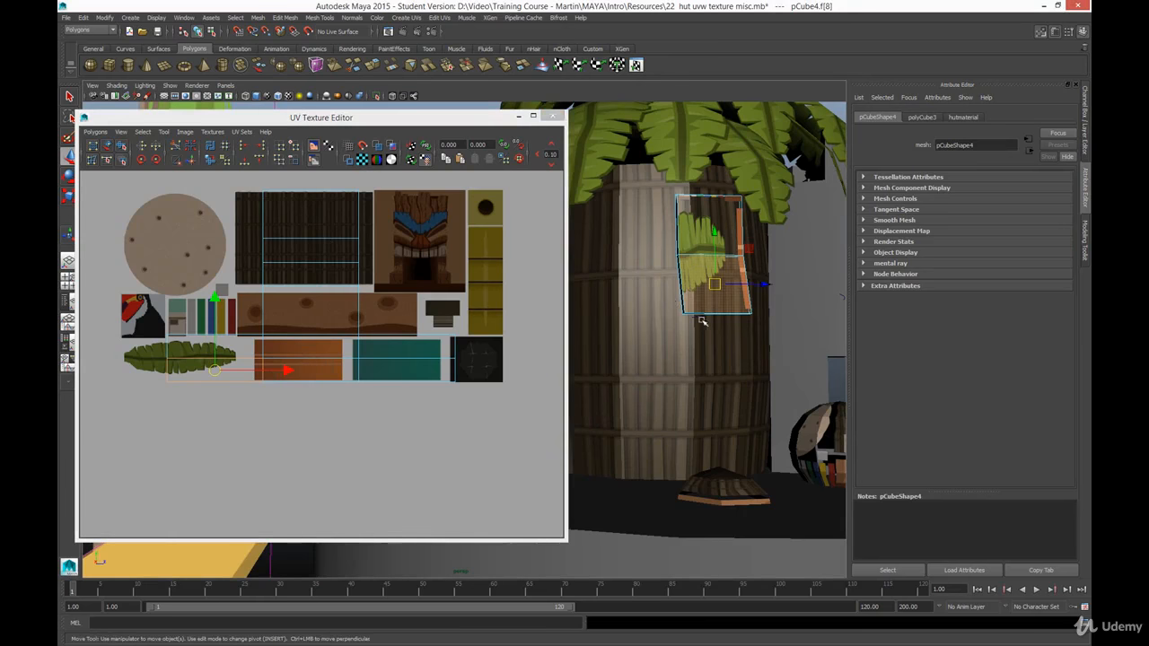
pyautogui.keyDown('alt'); pyautogui.moveTo(696, 281); pyautogui.dragTo(698, 297); pyautogui.keyUp('alt')
pyautogui.click(696, 289)
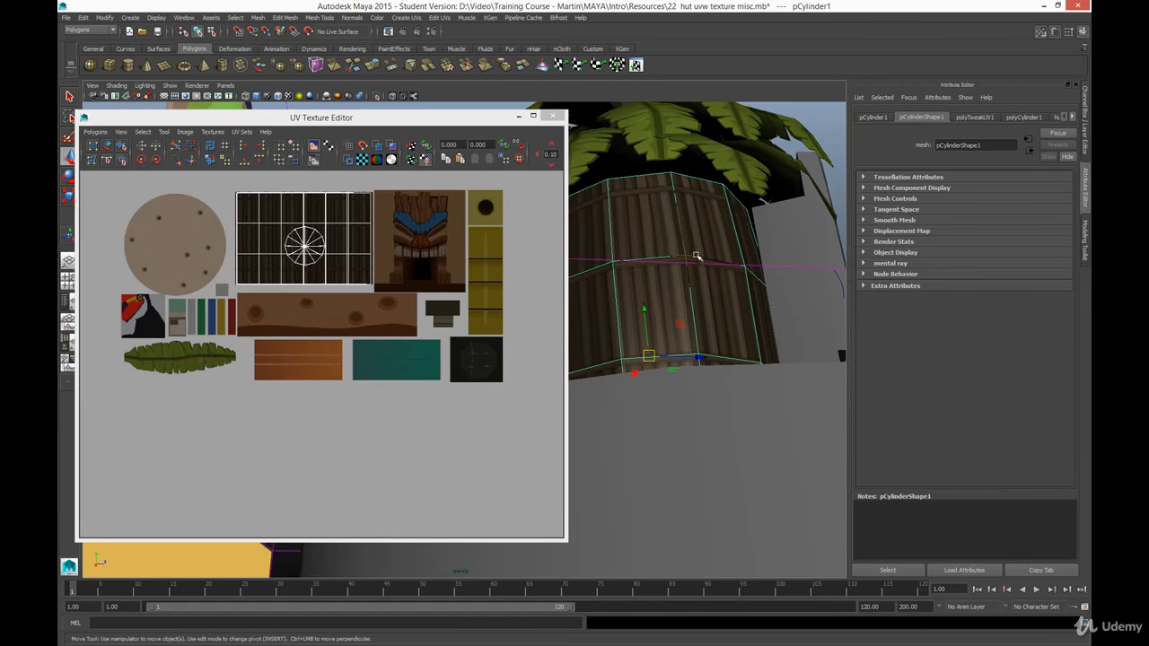
pyautogui.click(697, 257)
pyautogui.keyDown('alt'); pyautogui.moveTo(696, 257); pyautogui.dragTo(707, 267); pyautogui.keyUp('alt')
pyautogui.moveTo(672, 287); pyautogui.dragTo(674, 299, button='right')
pyautogui.click(674, 299)
pyautogui.click(675, 300)
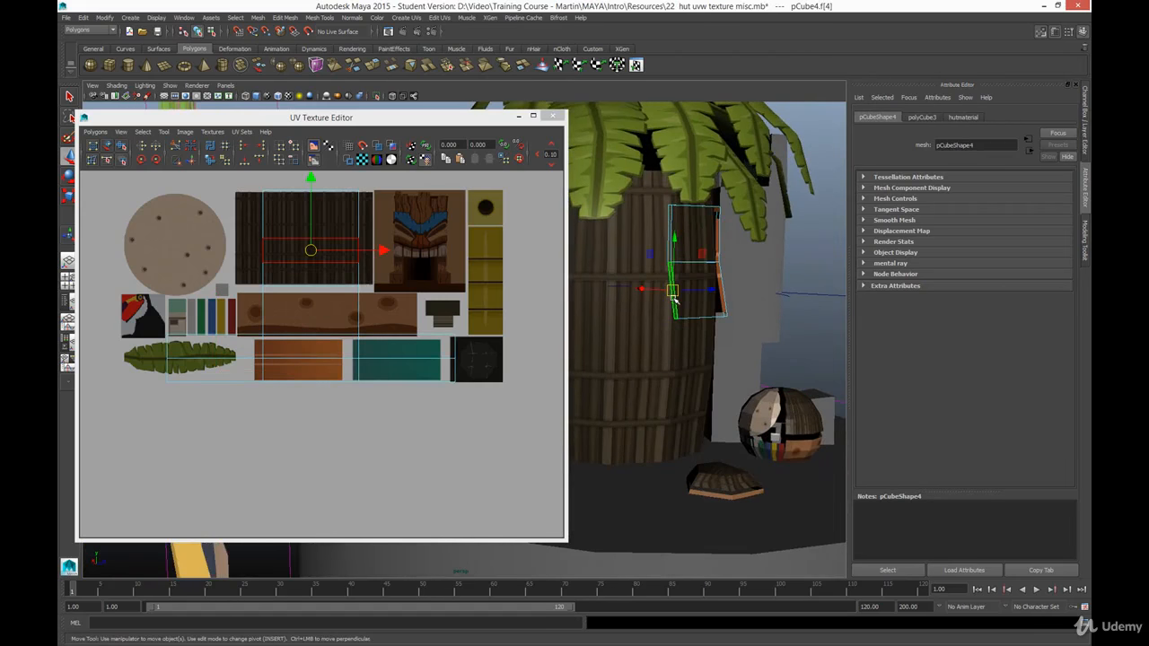
pyautogui.click(669, 259)
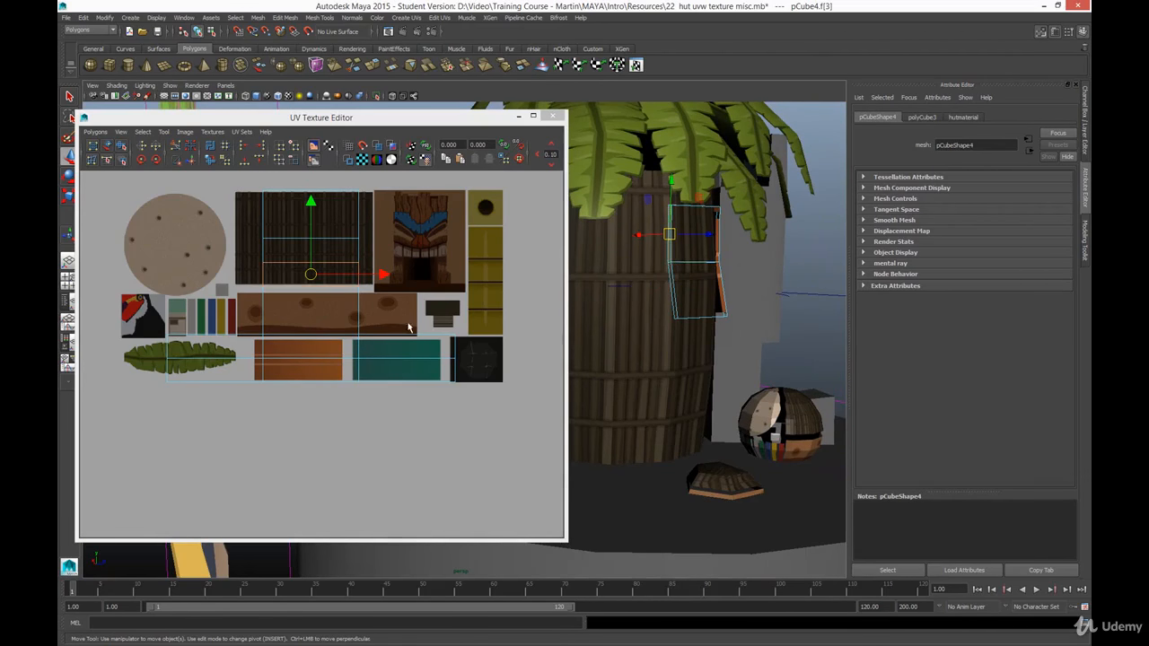
# Step: Apply automatic mapping to all faces of the flat wall box
pyautogui.keyDown('alt'); pyautogui.moveTo(311, 342); pyautogui.dragTo(291, 344, button='middle'); pyautogui.keyUp('alt')
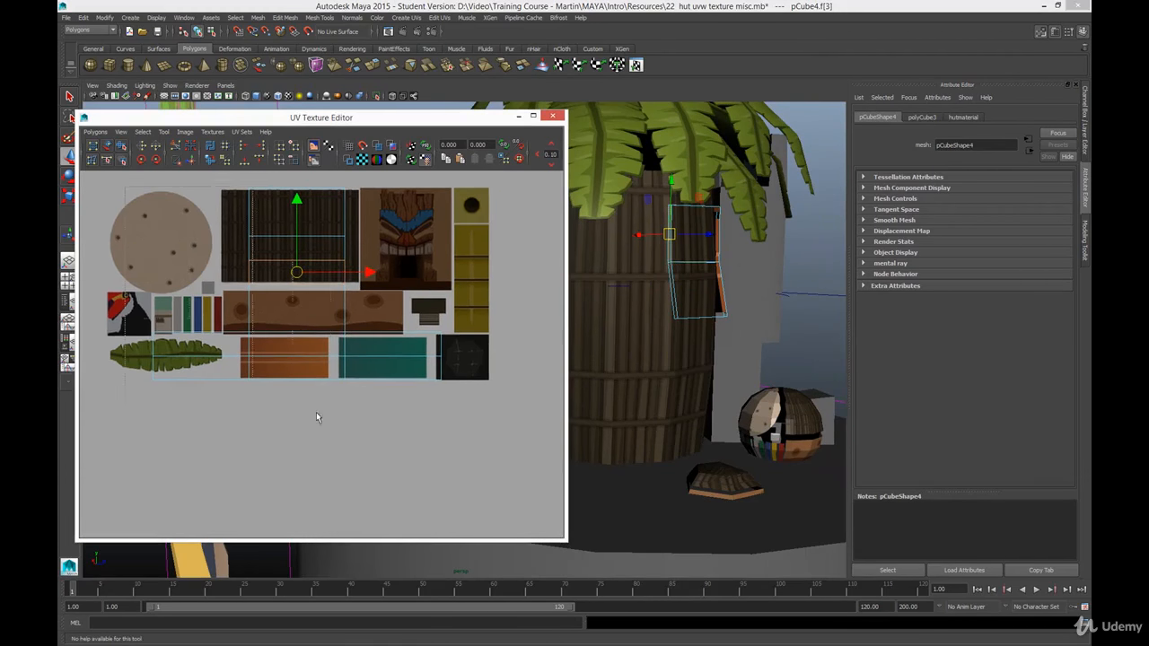
pyautogui.moveTo(389, 359); pyautogui.dragTo(396, 382, button='right')
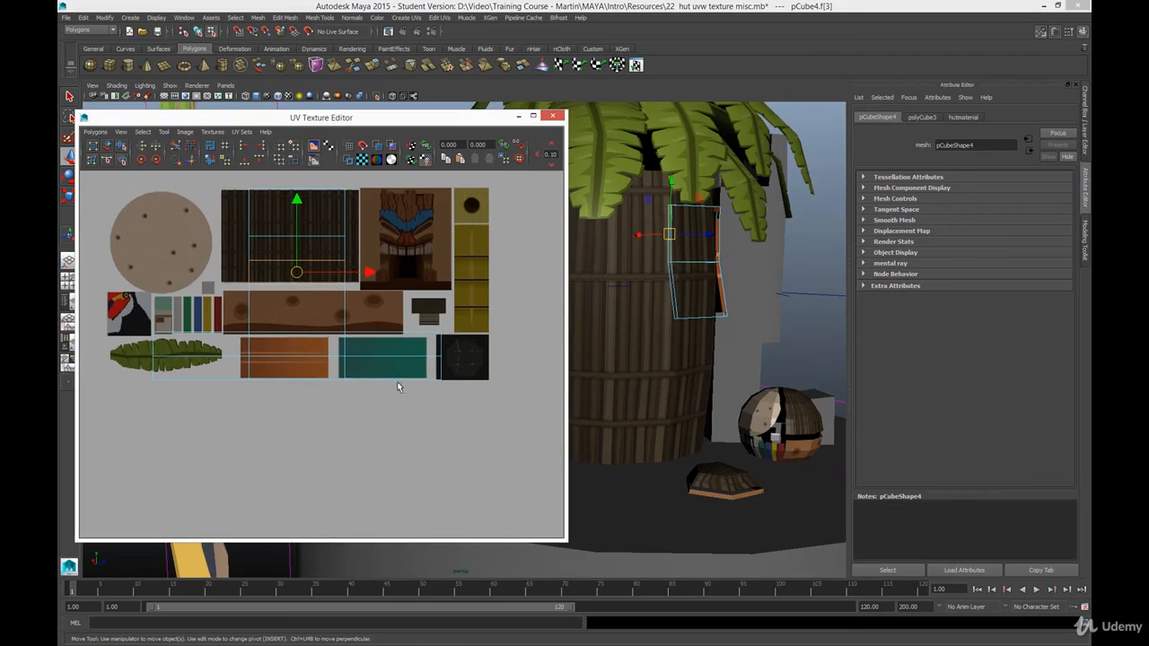
pyautogui.moveTo(480, 398); pyautogui.dragTo(59, 165)
pyautogui.keyDown('alt'); pyautogui.moveTo(330, 281); pyautogui.dragTo(349, 318, button='middle'); pyautogui.keyUp('alt')
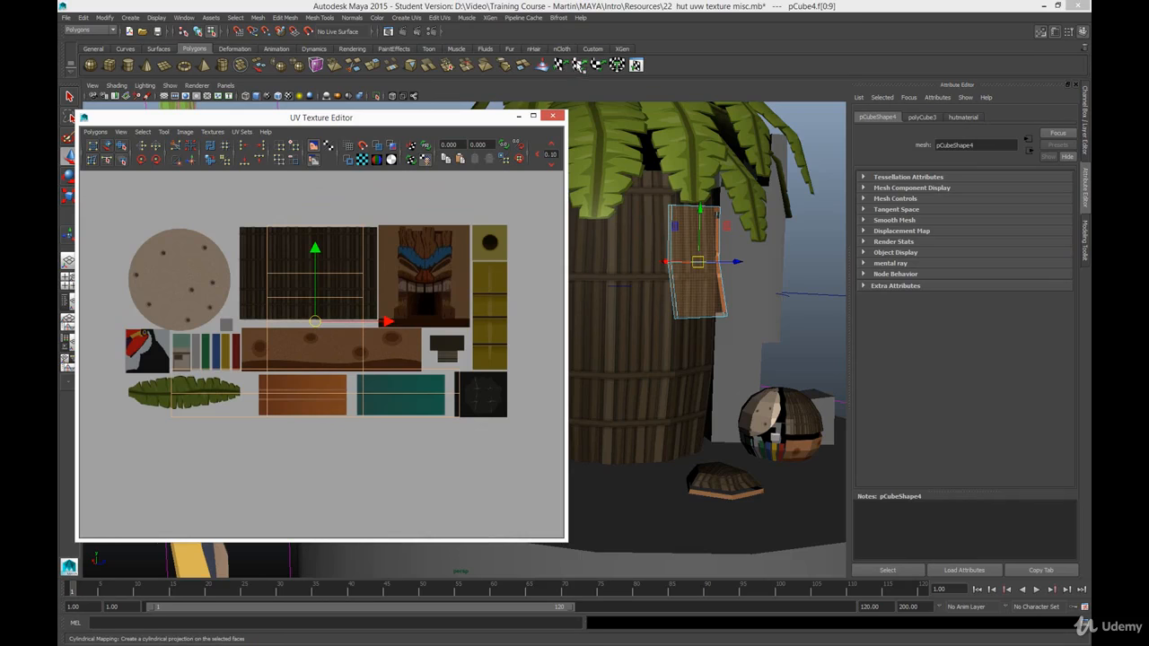
pyautogui.click(617, 66)
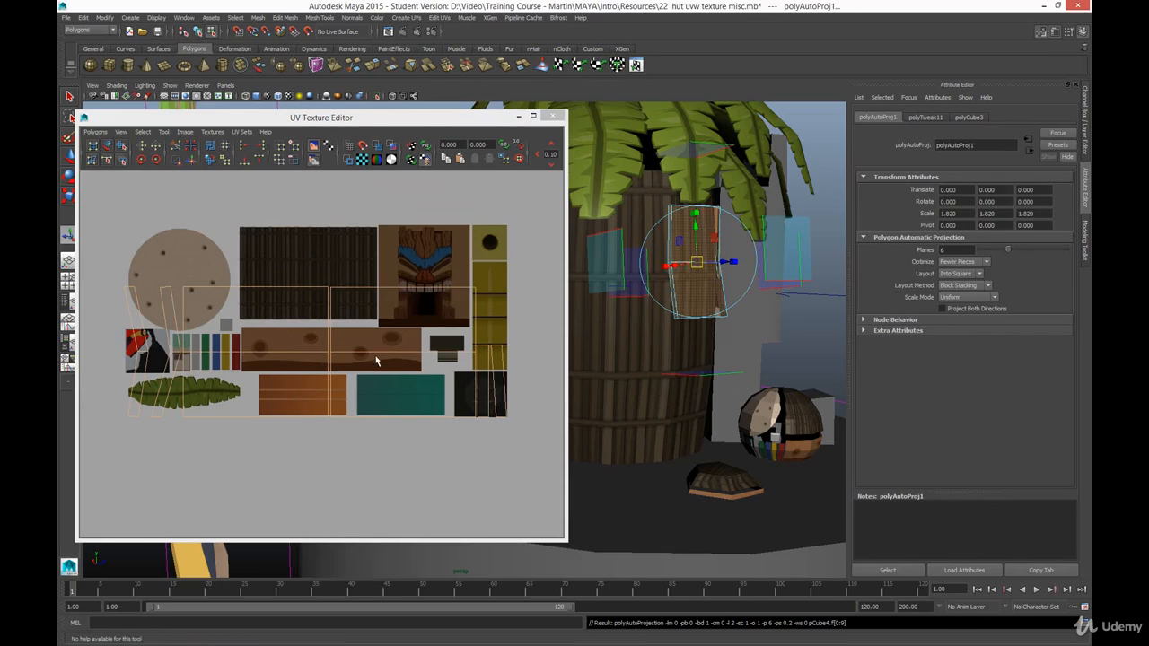
# Step: Scale the automatic projection on the wall box to 0.605, 3.601, 1.820
pyautogui.keyDown('alt'); pyautogui.moveTo(689, 249); pyautogui.dragTo(720, 169); pyautogui.keyUp('alt')
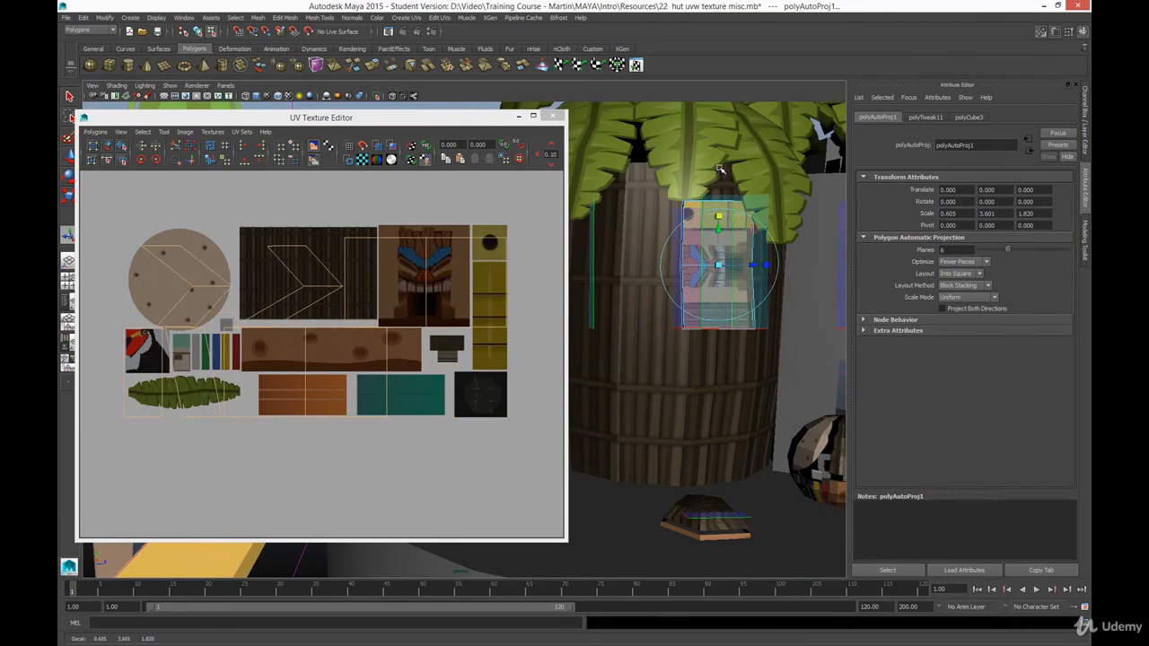
pyautogui.moveTo(728, 384)
pyautogui.keyDown('alt'); pyautogui.mouseDown()
pyautogui.moveTo(702, 381)
pyautogui.moveTo(713, 367)
pyautogui.moveTo(715, 379)
pyautogui.mouseUp(); pyautogui.keyUp('alt')
pyautogui.keyDown('alt'); pyautogui.moveTo(408, 379); pyautogui.dragTo(350, 412, button='right'); pyautogui.keyUp('alt')
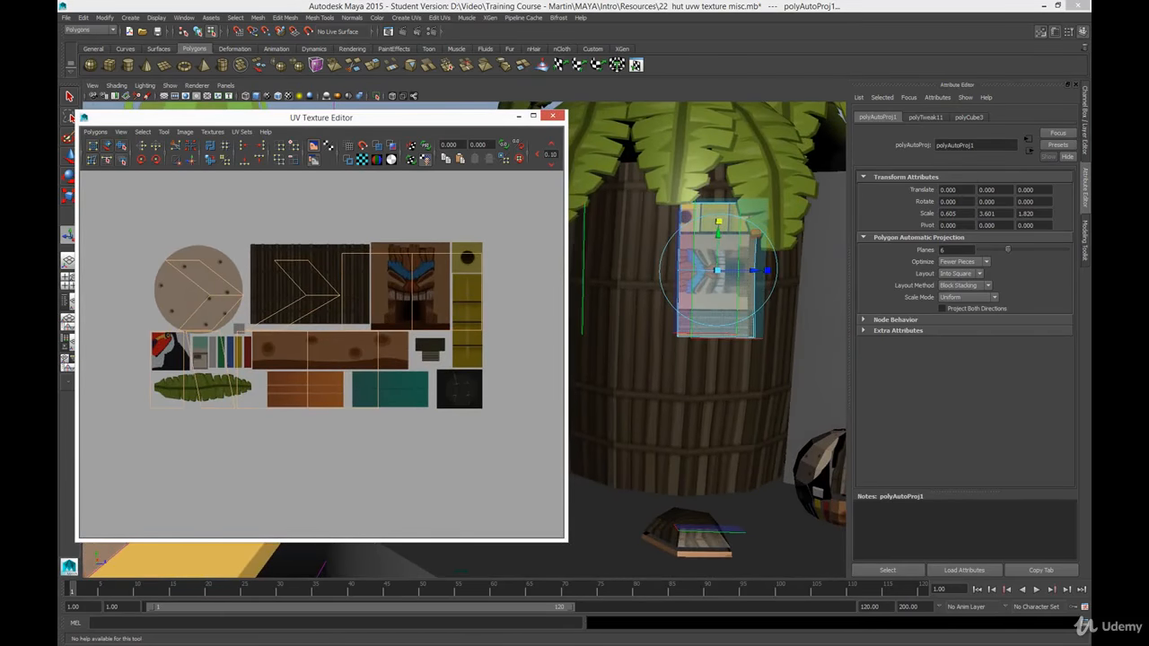
# Step: Make all of the wall box's UV shells narrower and taller overall, and move them clear of the texture sheet
pyautogui.click(68, 158)
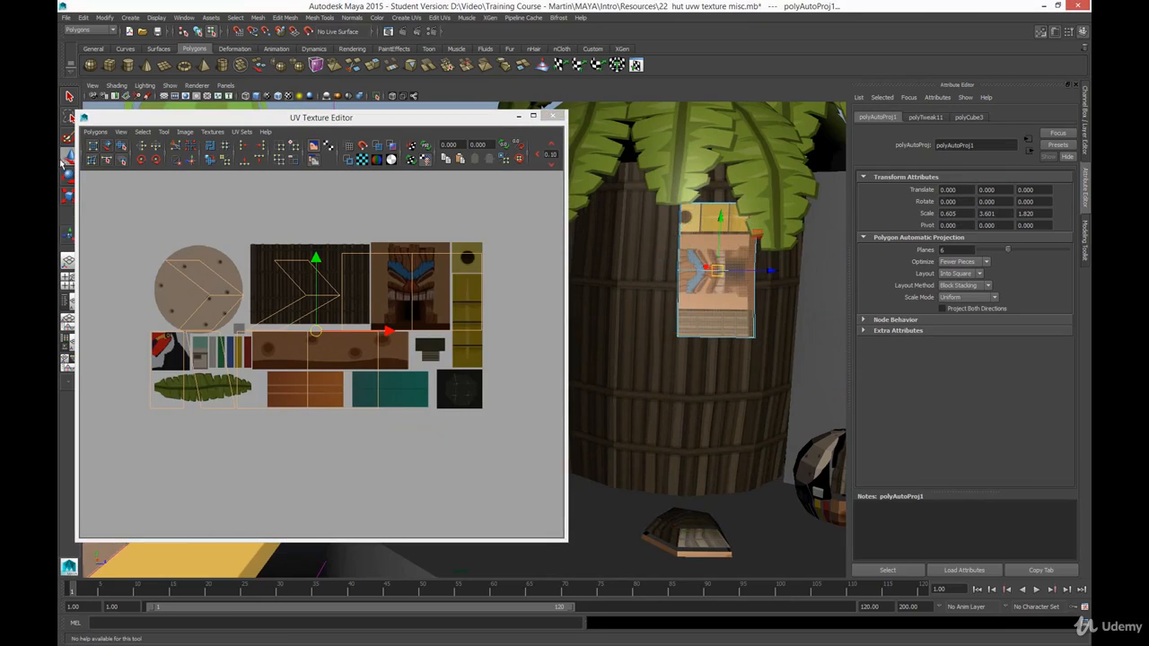
pyautogui.moveTo(131, 238); pyautogui.dragTo(500, 531)
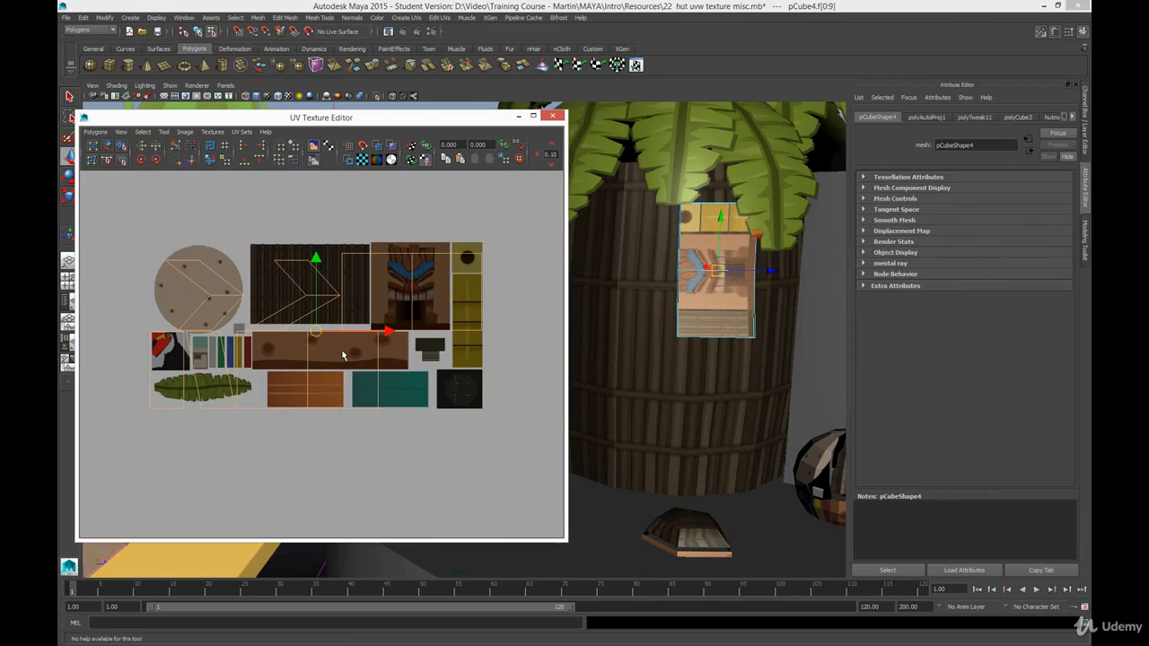
pyautogui.press('r')
pyautogui.moveTo(313, 334); pyautogui.dragTo(533, 318)
pyautogui.hotkey('ctrl', 'z')
pyautogui.press('w')
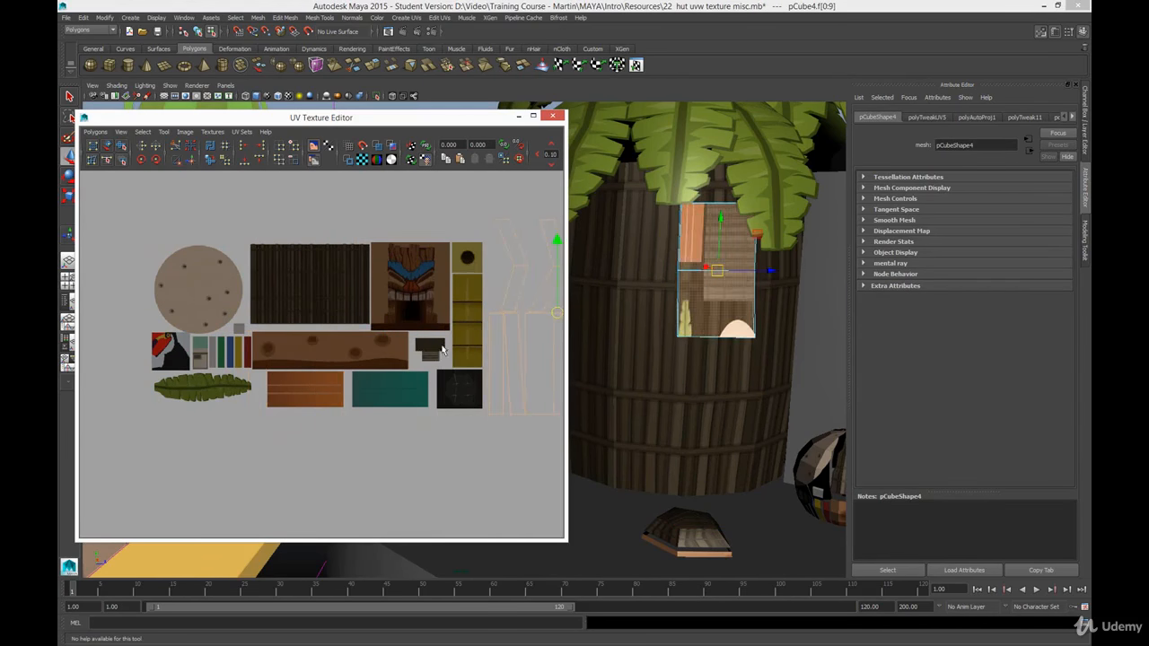
pyautogui.click(430, 409)
pyautogui.keyDown('alt'); pyautogui.moveTo(430, 408); pyautogui.dragTo(358, 409, button='middle'); pyautogui.keyUp('alt')
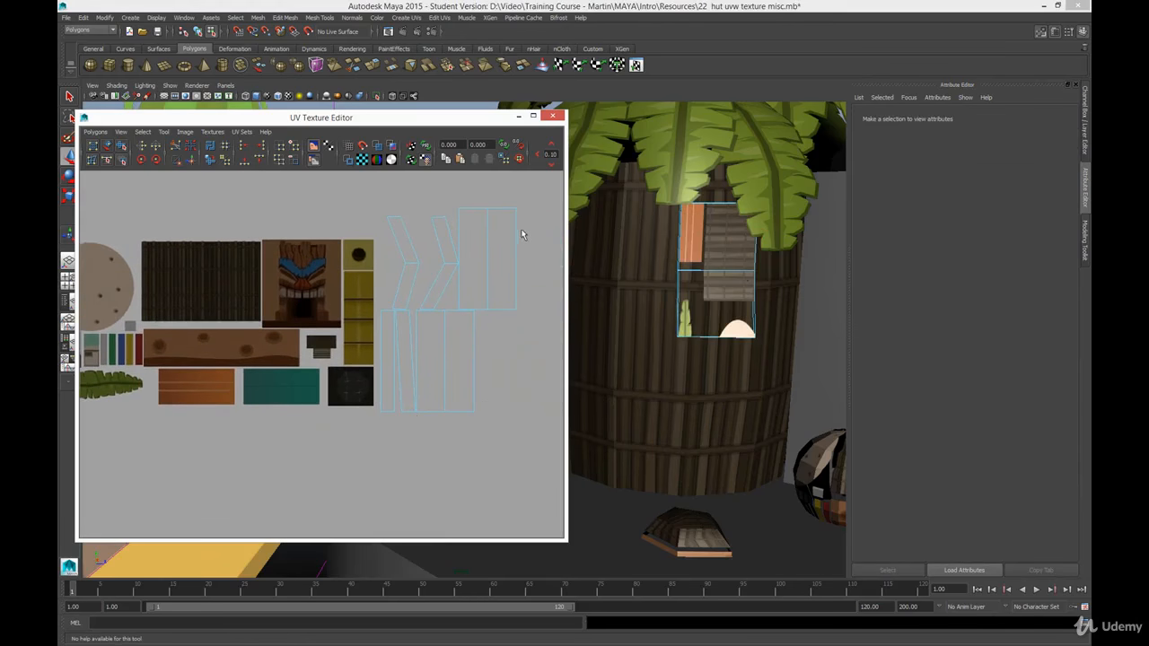
# Step: Scale down the two large rectangular UV shells together and move them back onto the texture sheet
pyautogui.click(488, 267)
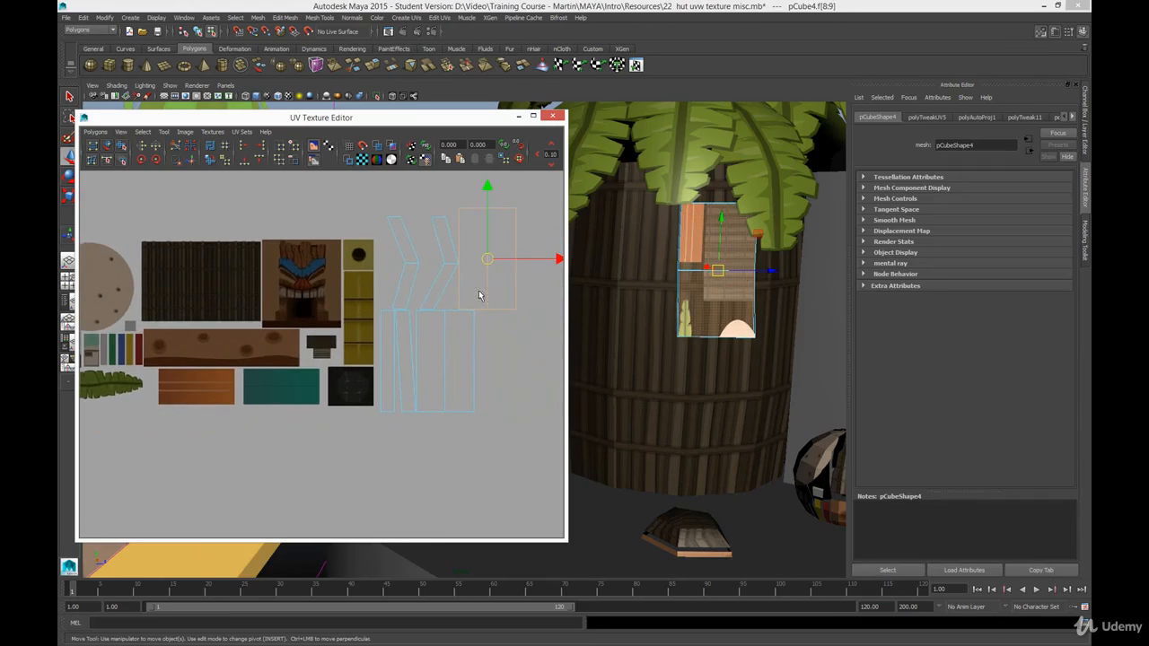
pyautogui.click(431, 378)
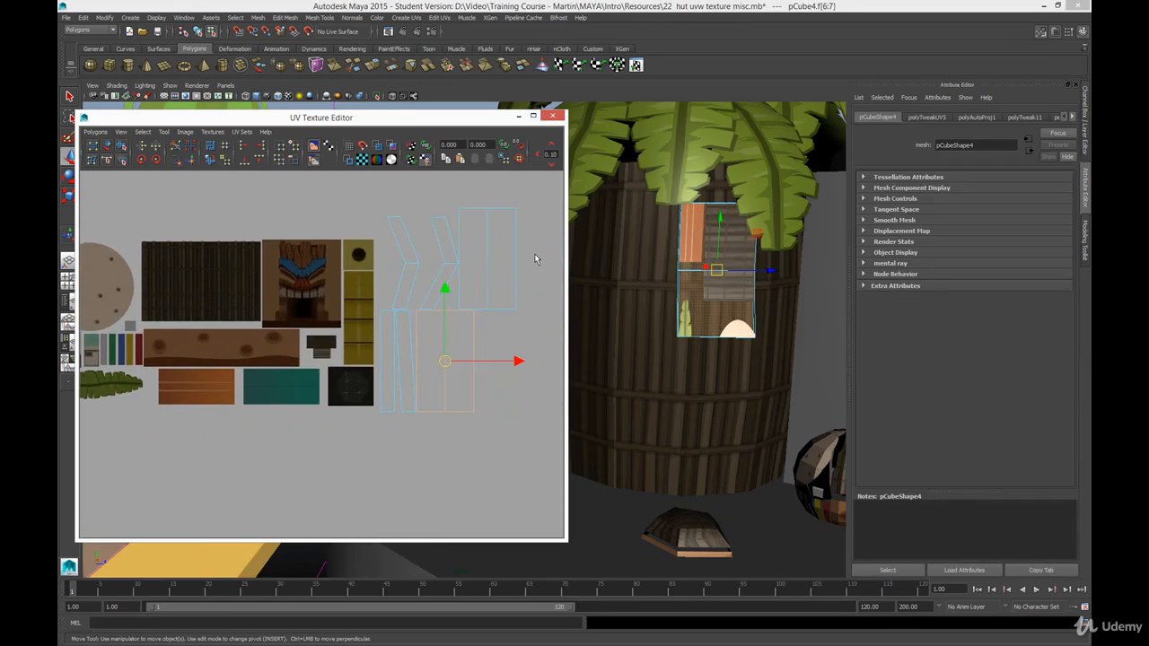
pyautogui.keyDown('shift'); pyautogui.click(478, 292); pyautogui.keyUp('shift')
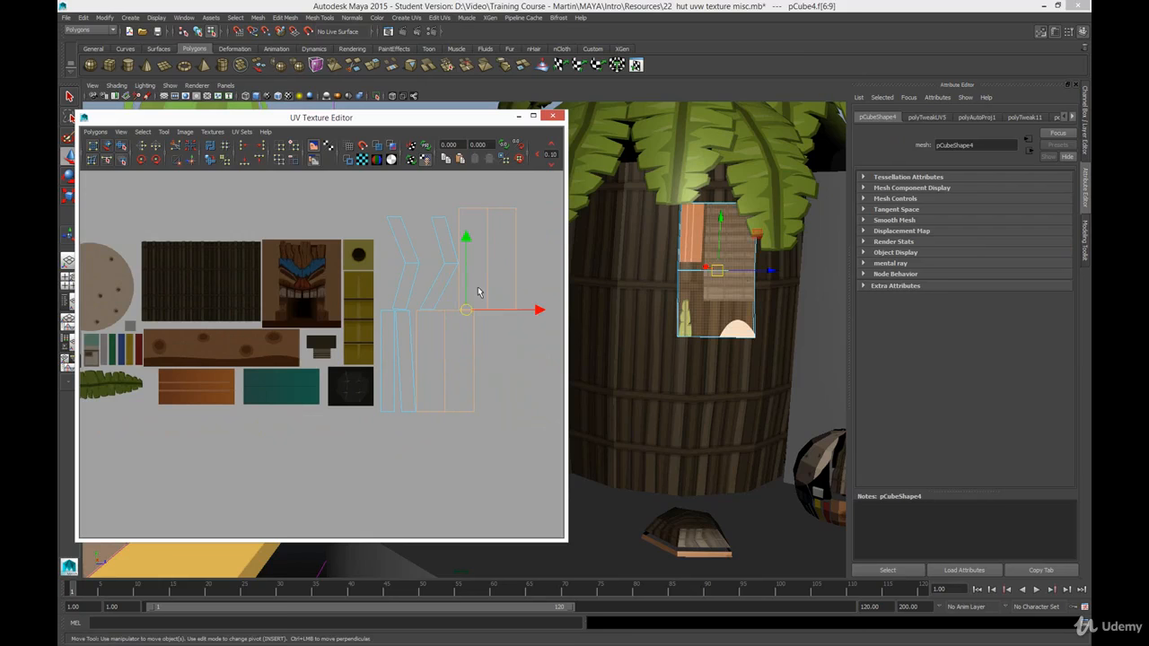
pyautogui.press('r')
pyautogui.moveTo(536, 311); pyautogui.dragTo(459, 359)
pyautogui.press('w')
pyautogui.moveTo(468, 312); pyautogui.dragTo(135, 404)
pyautogui.keyDown('alt'); pyautogui.moveTo(162, 349); pyautogui.dragTo(248, 342, button='middle'); pyautogui.keyUp('alt')
pyautogui.keyDown('alt'); pyautogui.moveTo(229, 345); pyautogui.dragTo(211, 416, button='right'); pyautogui.keyUp('alt')
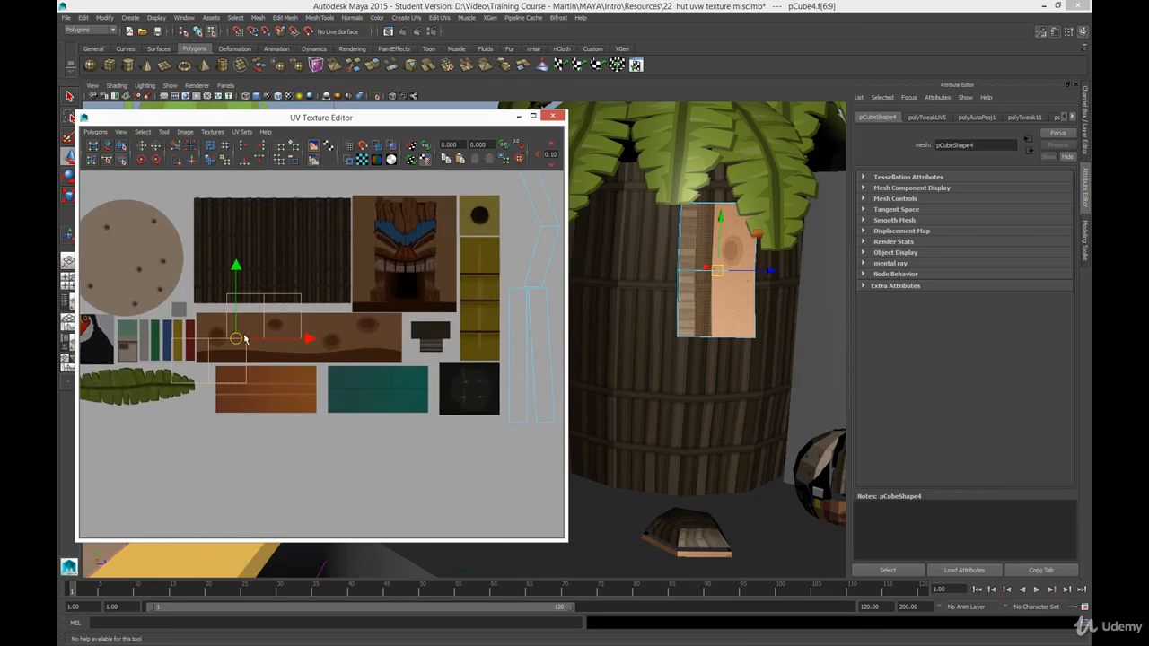
# Step: Move the two rectangular shells towards the small teal-and-grey window image and rotate them a quarter turn
pyautogui.moveTo(244, 339); pyautogui.dragTo(150, 356)
pyautogui.keyDown('alt'); pyautogui.moveTo(129, 352); pyautogui.dragTo(256, 356, button='middle'); pyautogui.keyUp('alt')
pyautogui.scroll(4, 261, 350)
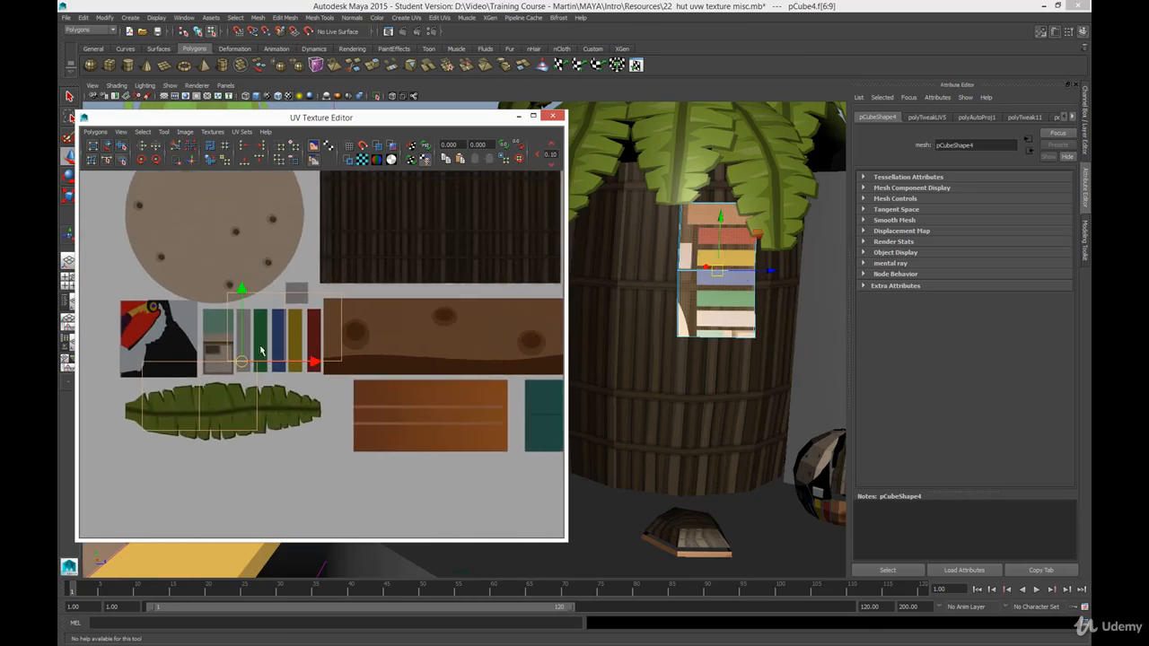
pyautogui.scroll(1, 261, 350)
pyautogui.press('e')
pyautogui.moveTo(272, 308); pyautogui.dragTo(292, 482)
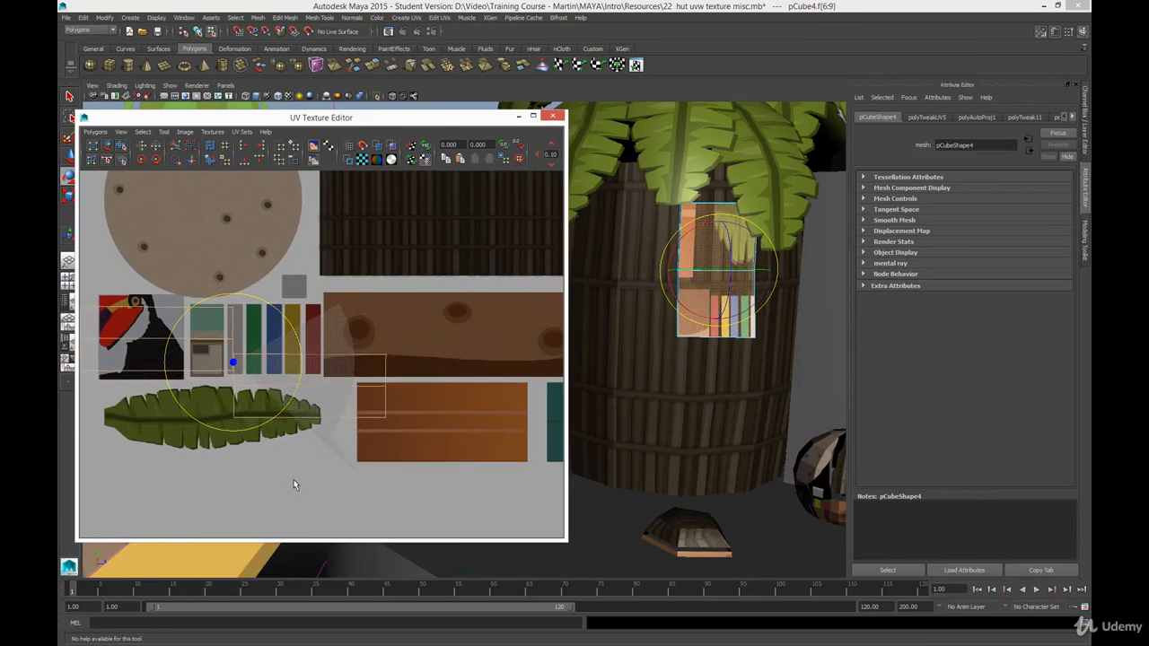
# Step: Narrow the two rectangular shells to about the window image's width and move them so one lies over the image
pyautogui.press('r')
pyautogui.moveTo(281, 372); pyautogui.dragTo(247, 375)
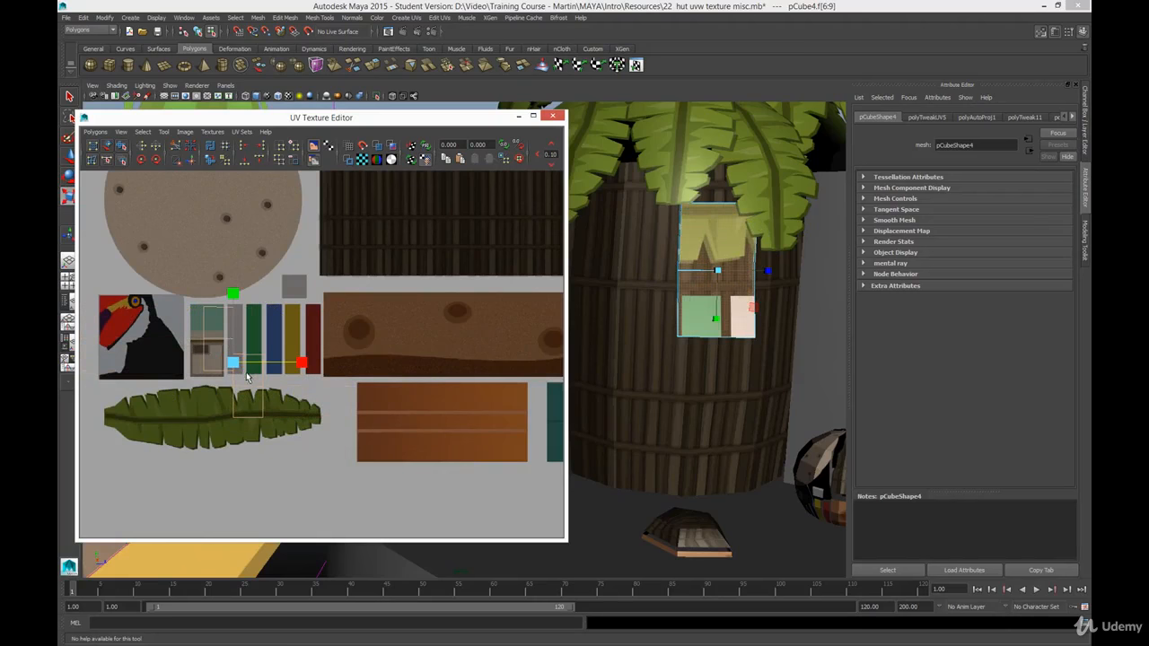
pyautogui.keyDown('alt'); pyautogui.moveTo(198, 382); pyautogui.dragTo(298, 382, button='middle'); pyautogui.keyUp('alt')
pyautogui.keyDown('alt'); pyautogui.moveTo(298, 383); pyautogui.dragTo(296, 487, button='right'); pyautogui.keyUp('alt')
pyautogui.keyDown('alt'); pyautogui.moveTo(288, 333); pyautogui.dragTo(334, 370, button='right'); pyautogui.keyUp('alt')
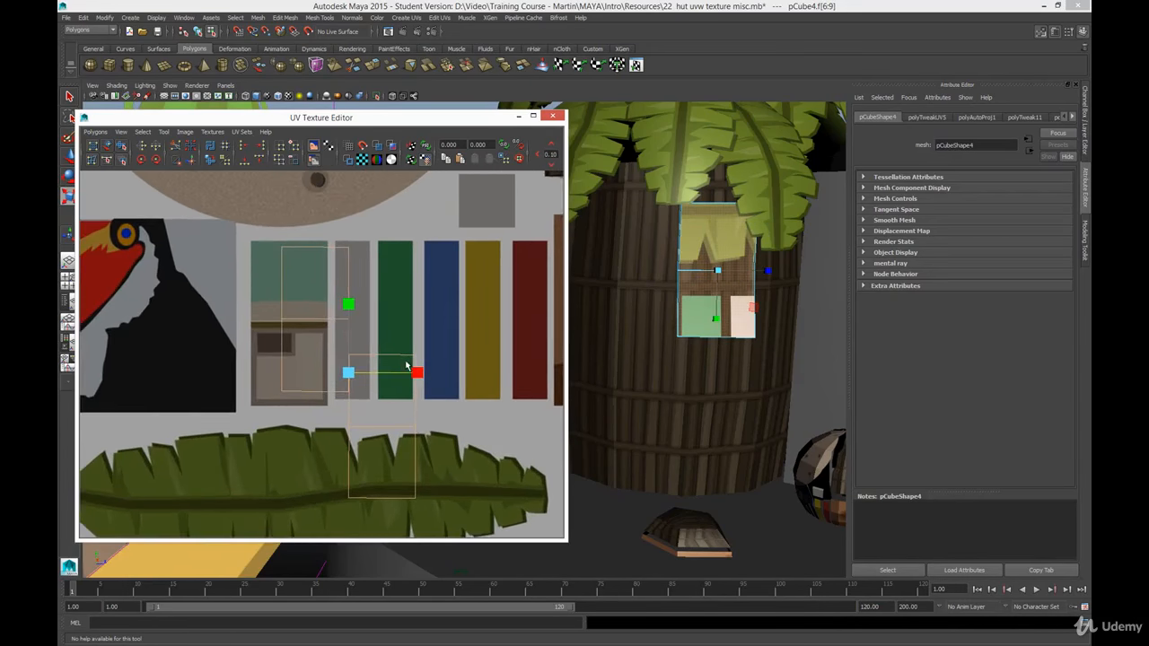
pyautogui.press('w')
pyautogui.moveTo(349, 373); pyautogui.dragTo(255, 266)
# Step: Flip both rectangular shells vertically, then resize and reposition them so one fits inside the window image
pyautogui.press('r')
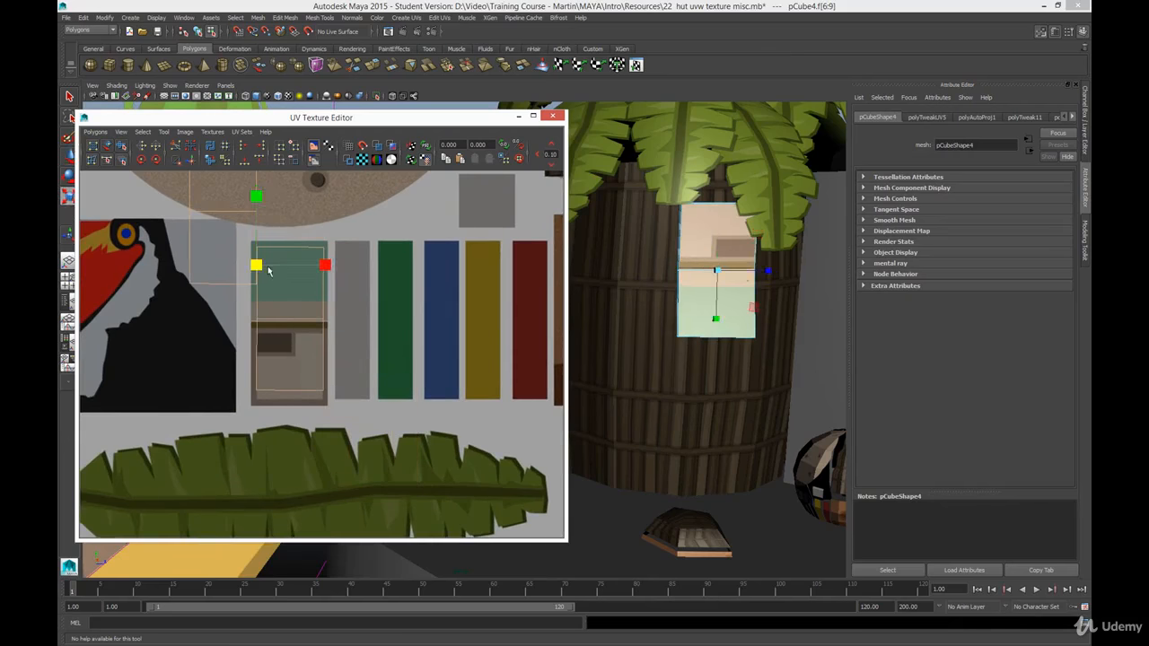
pyautogui.moveTo(257, 198); pyautogui.dragTo(256, 364)
pyautogui.press('w')
pyautogui.press('r')
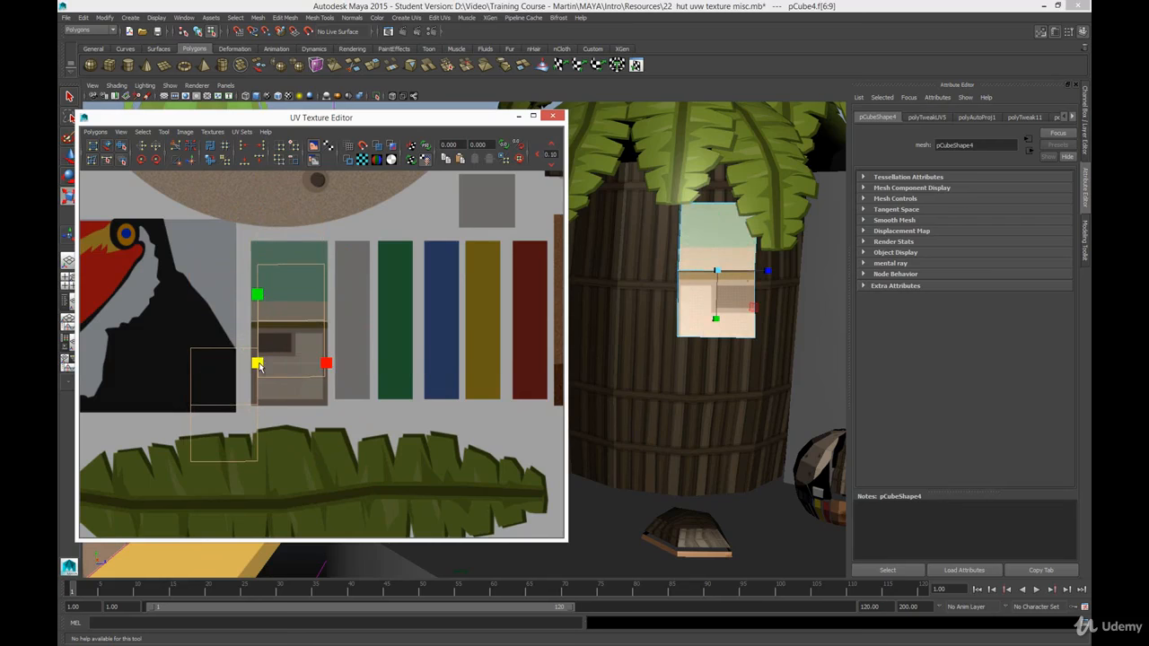
pyautogui.moveTo(257, 363); pyautogui.dragTo(258, 361)
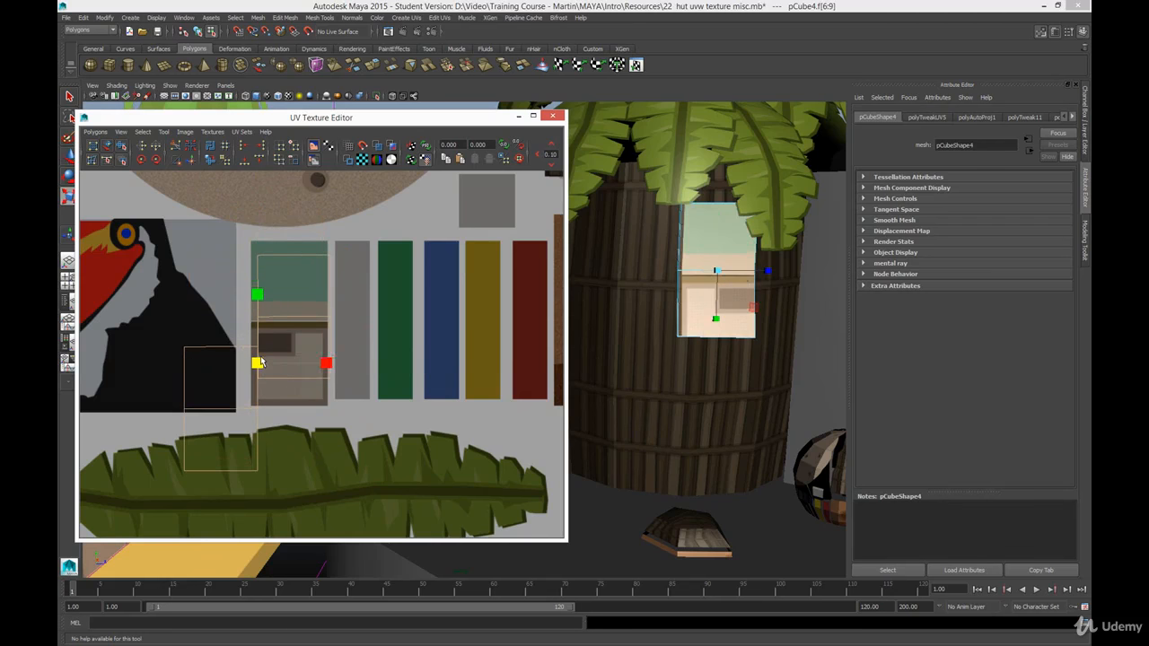
pyautogui.moveTo(258, 298); pyautogui.dragTo(257, 288)
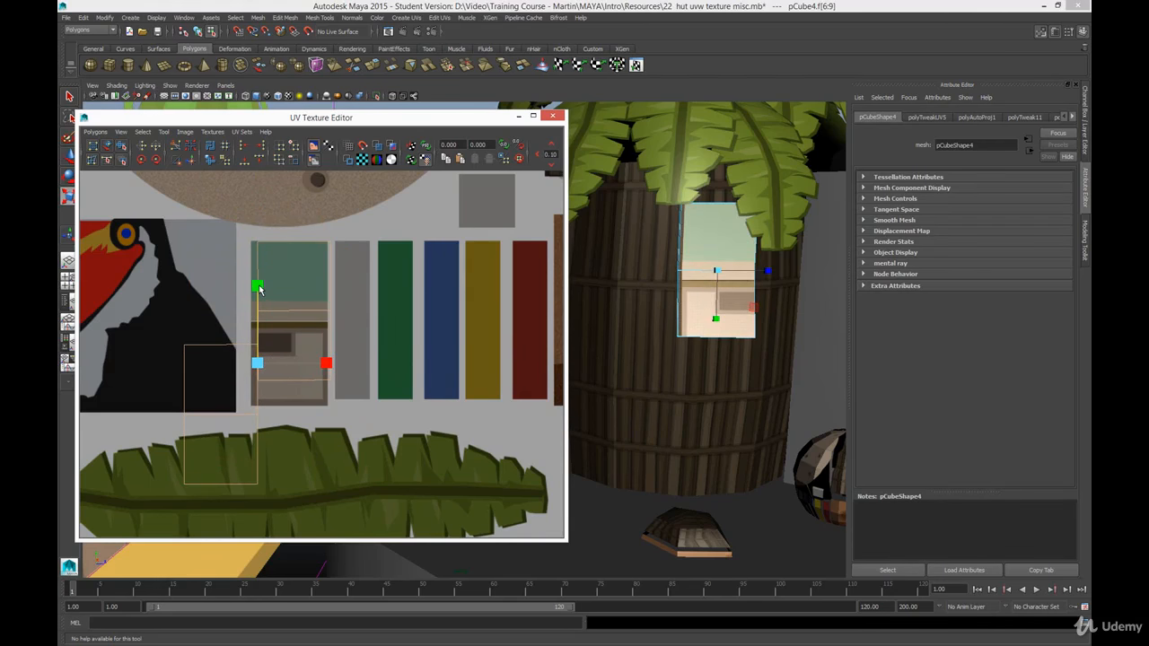
pyautogui.press('w')
pyautogui.moveTo(258, 363); pyautogui.dragTo(252, 376)
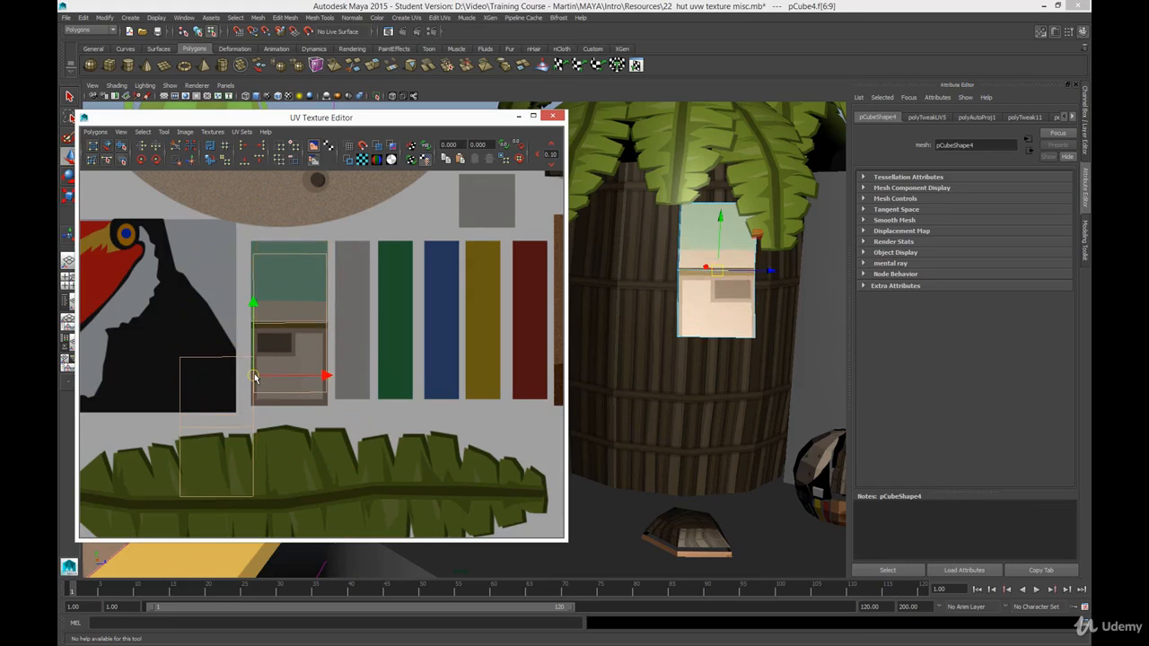
# Step: Stack the second rectangular shell on the one over the window image and stretch both vertically to fill the image's height
pyautogui.click(242, 371)
pyautogui.moveTo(220, 331); pyautogui.dragTo(148, 516)
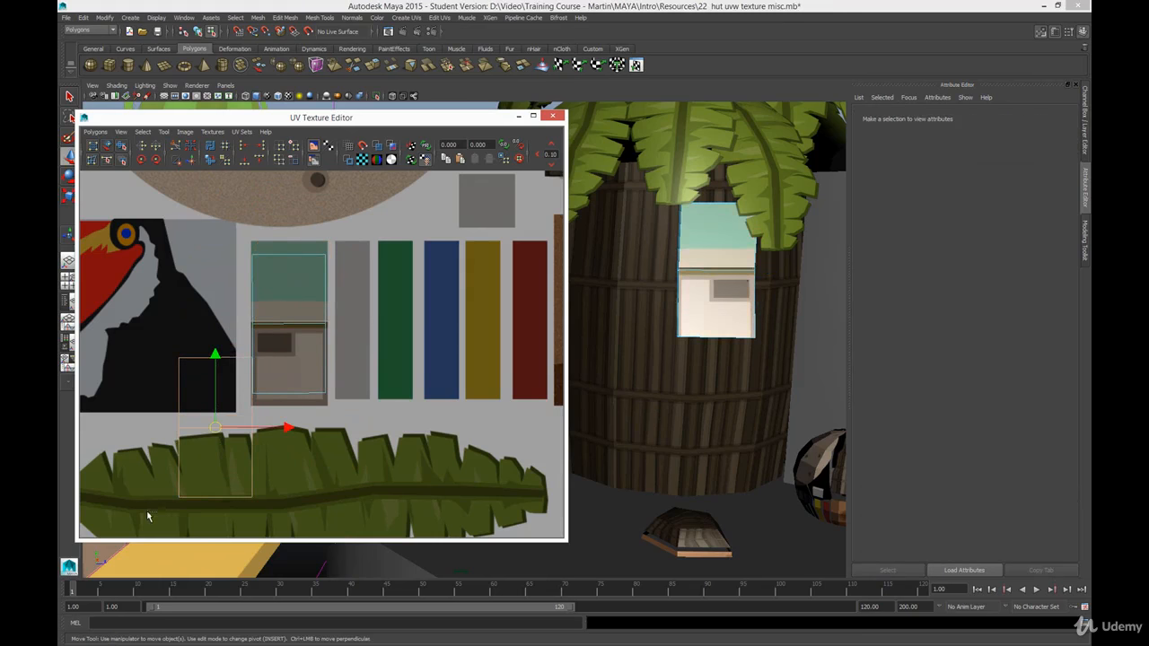
pyautogui.moveTo(218, 431); pyautogui.dragTo(290, 327)
pyautogui.keyDown('shift'); pyautogui.moveTo(246, 240); pyautogui.dragTo(351, 402); pyautogui.keyUp('shift')
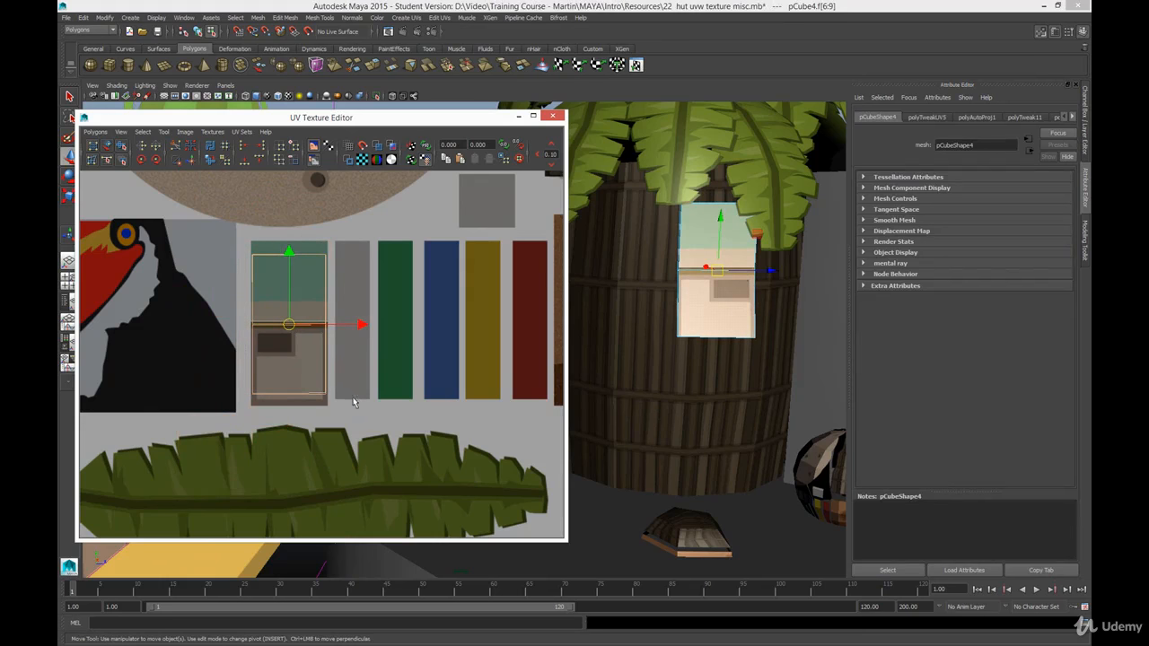
pyautogui.press('r')
pyautogui.moveTo(290, 262); pyautogui.dragTo(296, 251)
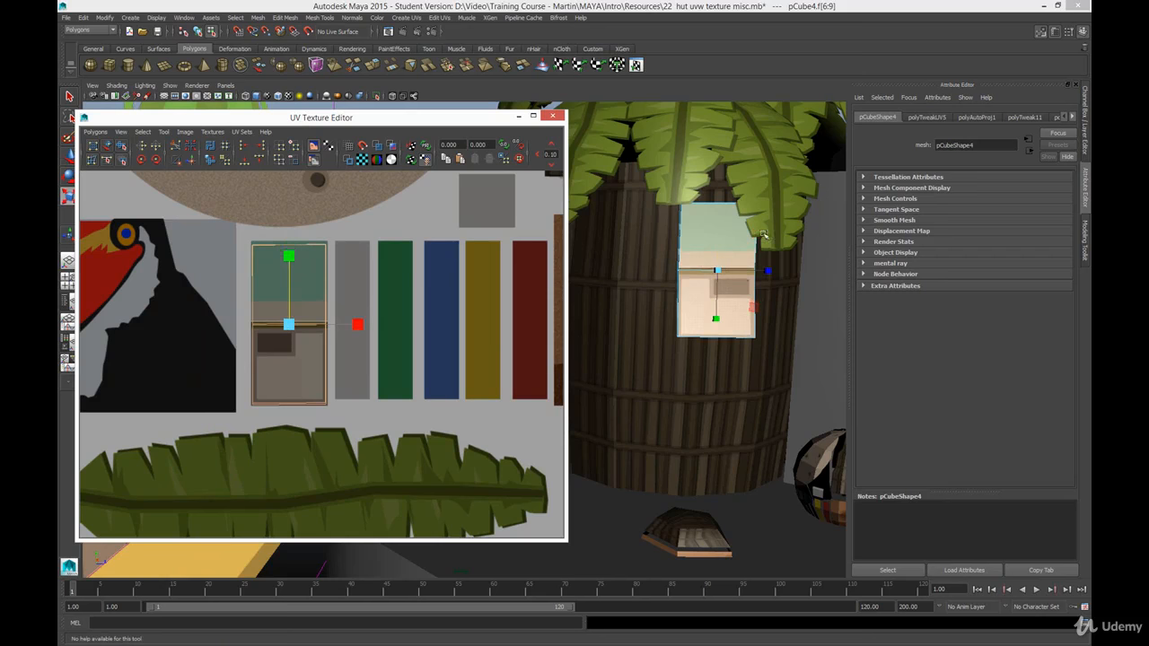
# Step: Mirror the two stacked window shells horizontally so the window image is reversed on the wall box
pyautogui.keyDown('alt'); pyautogui.moveTo(705, 327); pyautogui.dragTo(692, 339); pyautogui.keyUp('alt')
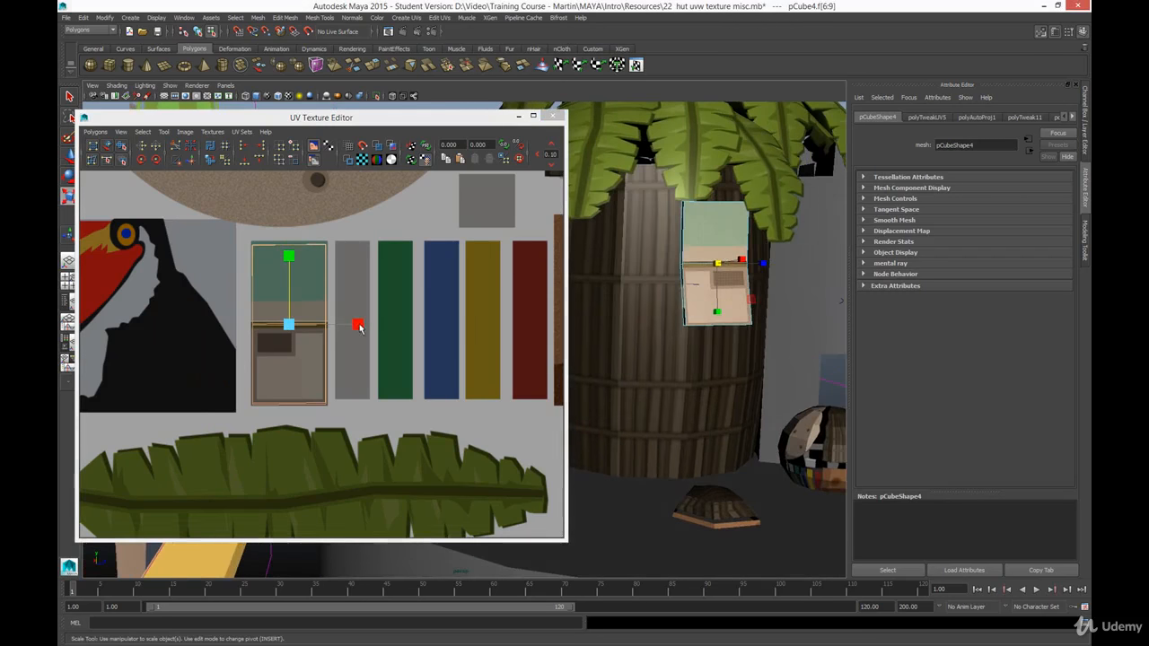
pyautogui.moveTo(358, 327); pyautogui.dragTo(221, 330)
pyautogui.keyDown('alt'); pyautogui.moveTo(693, 345); pyautogui.dragTo(680, 366); pyautogui.keyUp('alt')
pyautogui.click(806, 360)
# Step: Scale down the remaining thin side shells together and move them from beside the texture sheet to the window image area
pyautogui.keyDown('alt'); pyautogui.moveTo(724, 433); pyautogui.dragTo(670, 354, button='right'); pyautogui.keyUp('alt')
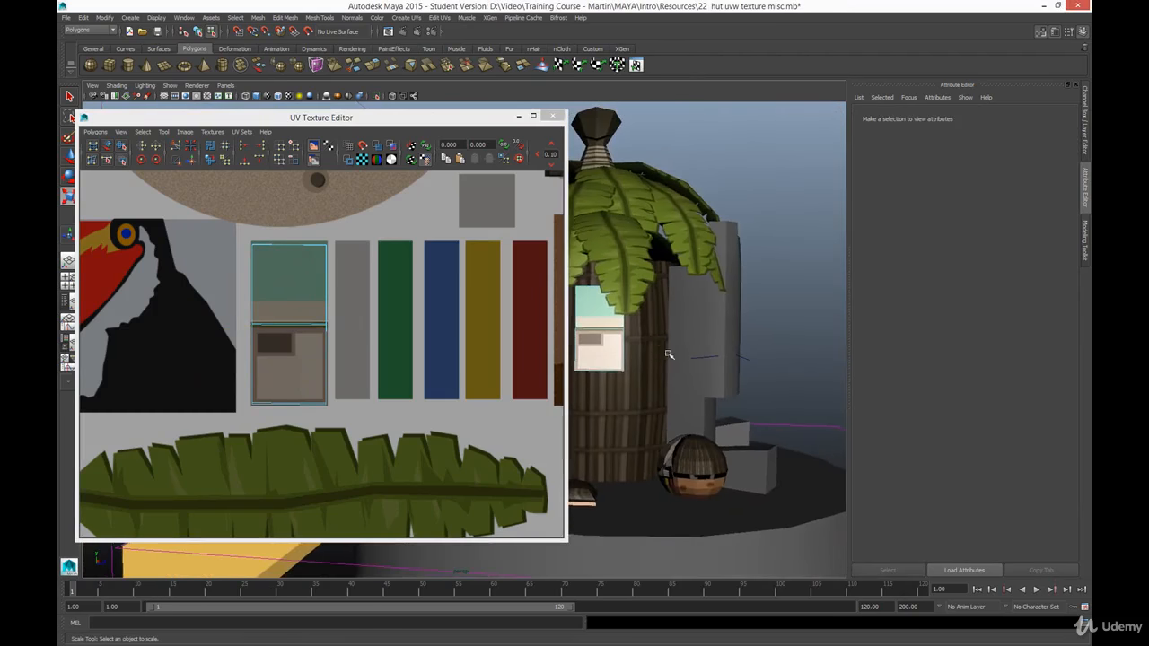
pyautogui.keyDown('alt'); pyautogui.moveTo(647, 357); pyautogui.dragTo(671, 362, button='middle'); pyautogui.keyUp('alt')
pyautogui.keyDown('alt'); pyautogui.moveTo(670, 362); pyautogui.dragTo(588, 339); pyautogui.keyUp('alt')
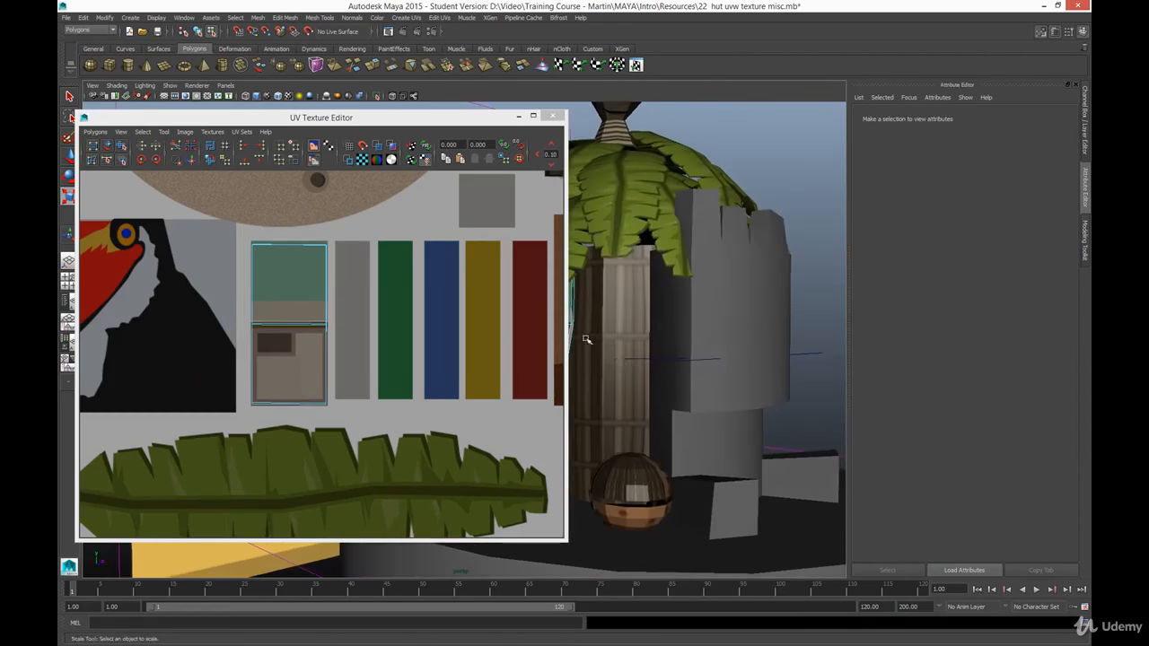
pyautogui.keyDown('alt'); pyautogui.moveTo(477, 383); pyautogui.dragTo(372, 384, button='middle'); pyautogui.keyUp('alt')
pyautogui.keyDown('alt'); pyautogui.moveTo(371, 385); pyautogui.dragTo(303, 241, button='right'); pyautogui.keyUp('alt')
pyautogui.keyDown('alt'); pyautogui.moveTo(373, 318); pyautogui.dragTo(177, 321, button='middle'); pyautogui.keyUp('alt')
pyautogui.keyDown('alt'); pyautogui.moveTo(498, 345); pyautogui.dragTo(378, 397, button='middle'); pyautogui.keyUp('alt')
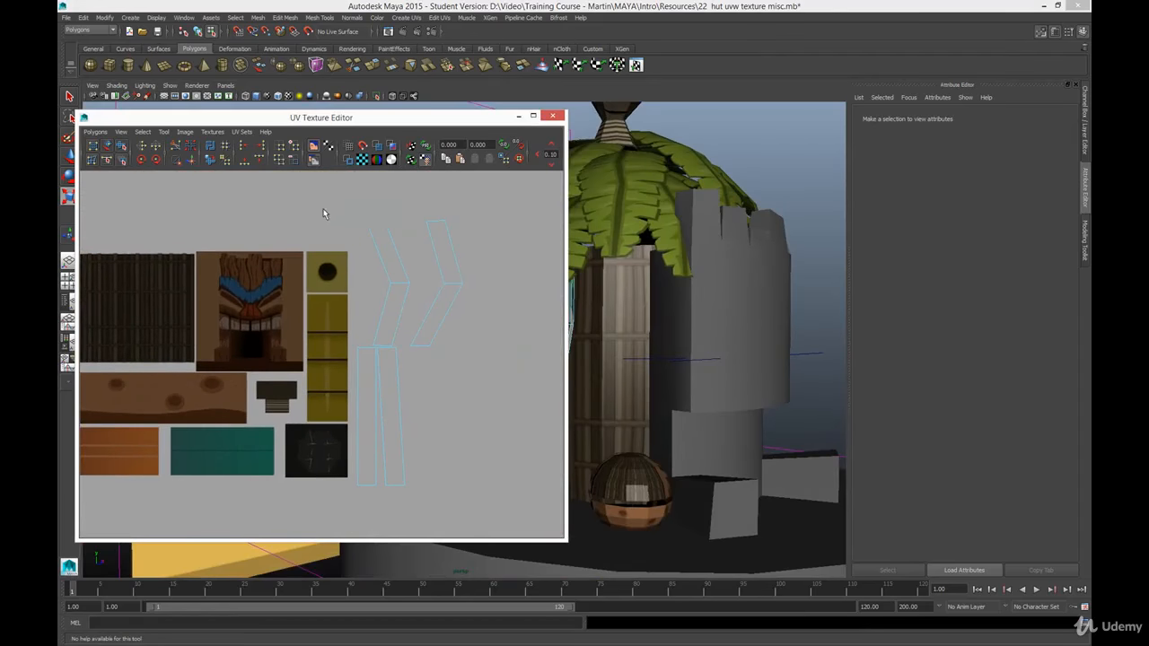
pyautogui.moveTo(323, 209); pyautogui.dragTo(526, 503)
pyautogui.moveTo(410, 352); pyautogui.dragTo(167, 407)
pyautogui.press('w')
pyautogui.moveTo(177, 396); pyautogui.dragTo(85, 383, button='middle')
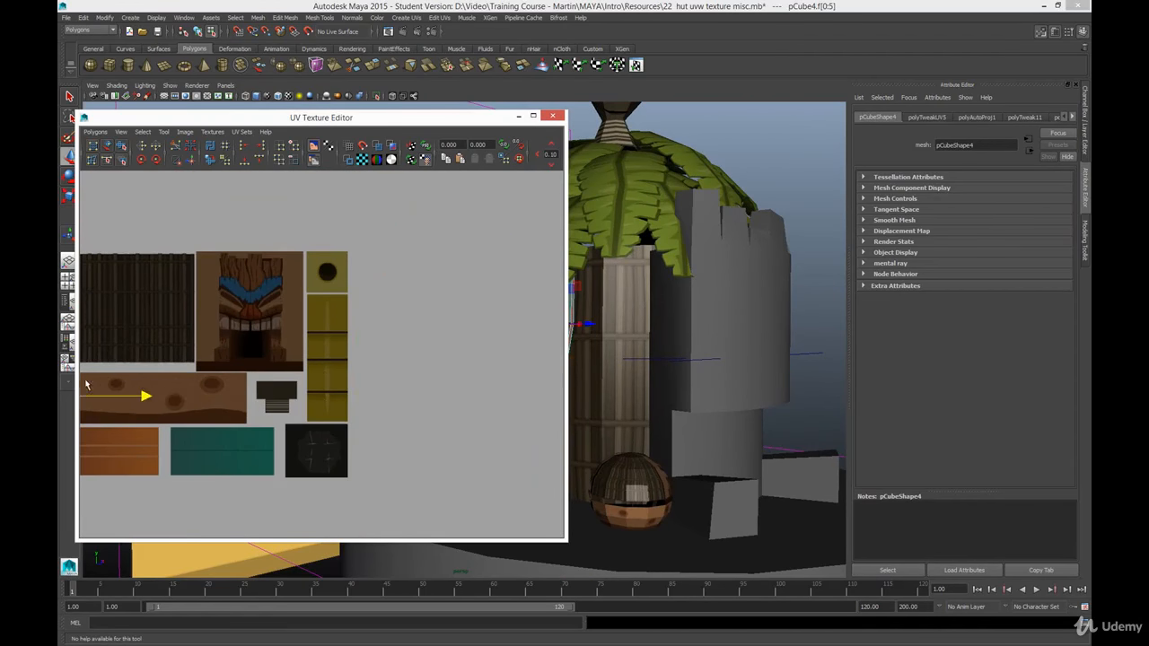
# Step: Squeeze the thin side shells horizontally and move them onto the right edge of the window image
pyautogui.keyDown('alt'); pyautogui.moveTo(152, 418); pyautogui.dragTo(429, 357, button='middle'); pyautogui.keyUp('alt')
pyautogui.scroll(5, 437, 393)
pyautogui.scroll(2, 362, 402)
pyautogui.scroll(2, 333, 462)
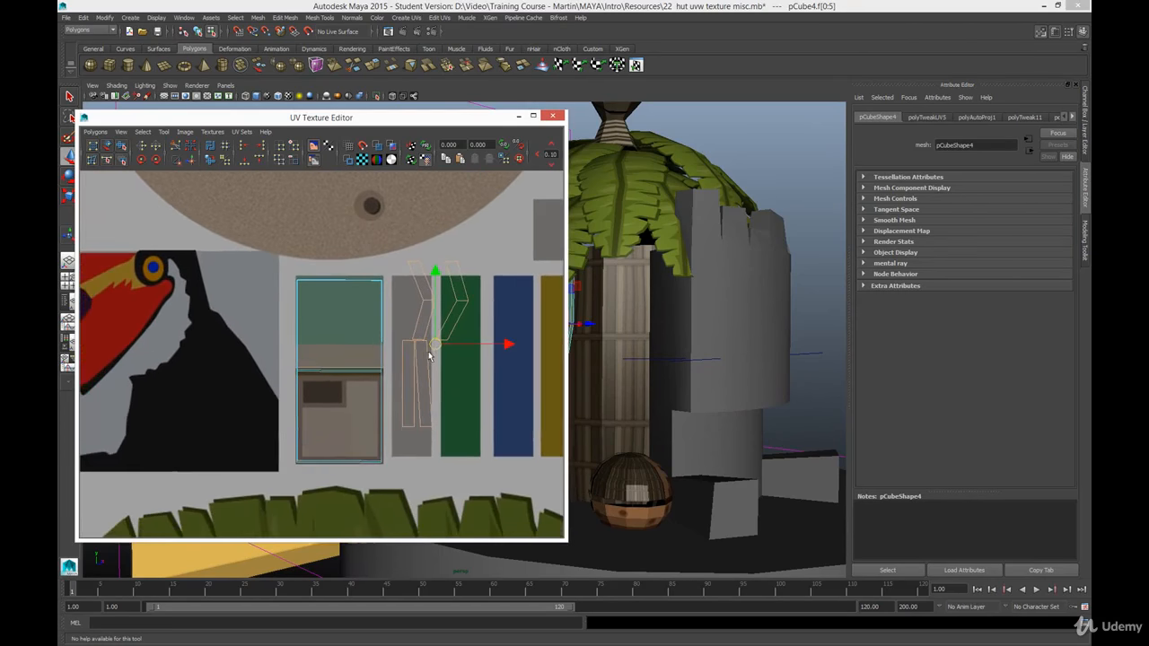
pyautogui.press('r')
pyautogui.moveTo(503, 345); pyautogui.dragTo(453, 348)
pyautogui.press('w')
pyautogui.scroll(2, 399, 395)
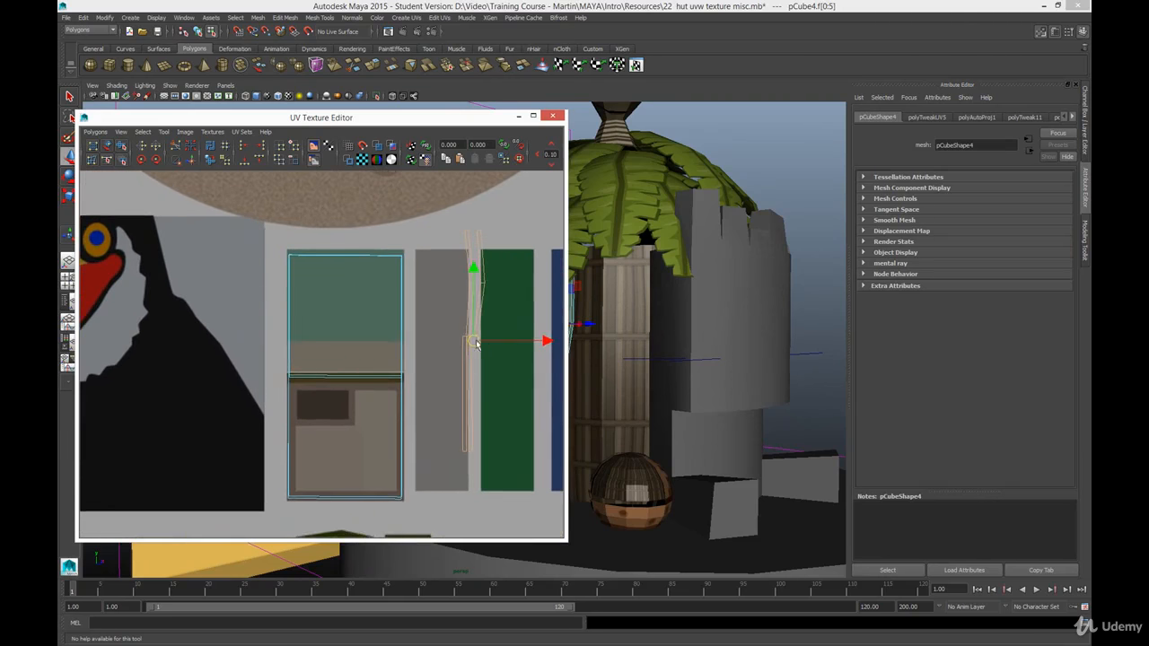
pyautogui.moveTo(419, 378); pyautogui.dragTo(401, 386, button='middle')
pyautogui.click(418, 392)
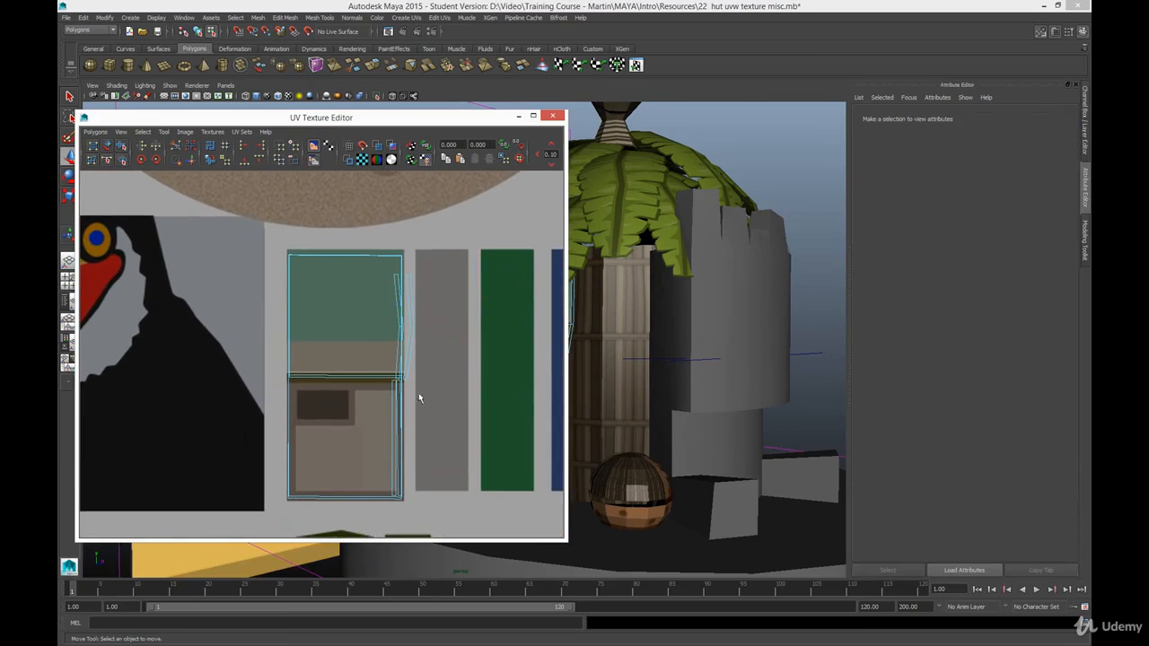
# Step: Examine how the thin side shells map onto the wall box's side faces, with the UV editor moved clear of the model
pyautogui.click(411, 329)
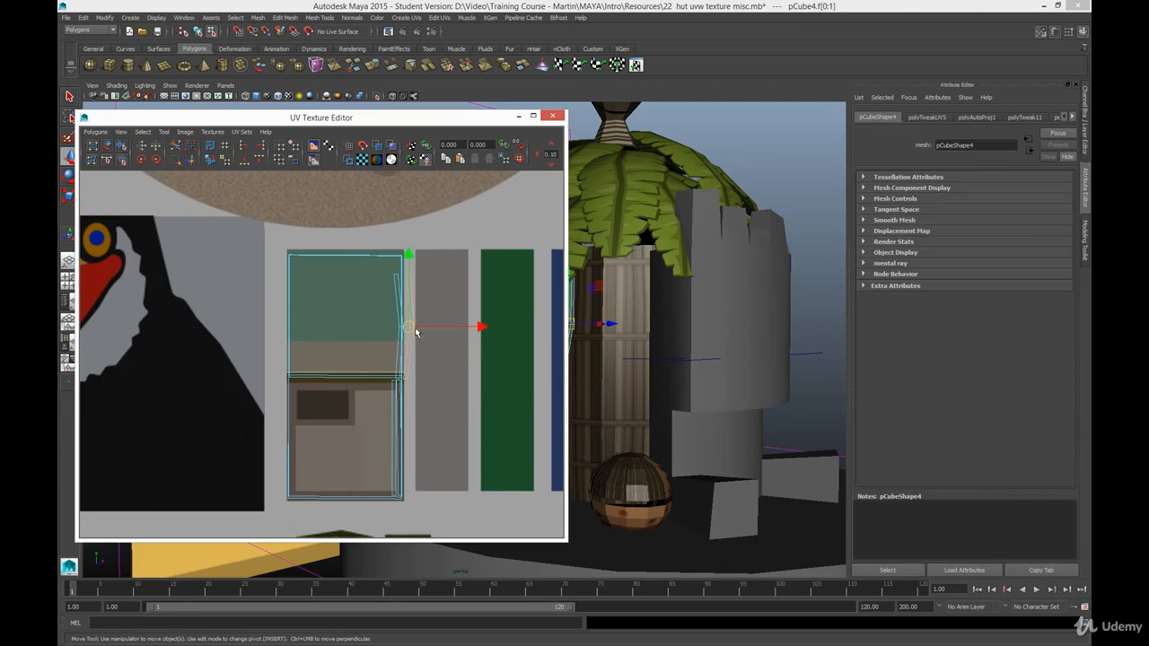
pyautogui.keyDown('alt'); pyautogui.moveTo(608, 396); pyautogui.dragTo(672, 393); pyautogui.keyUp('alt')
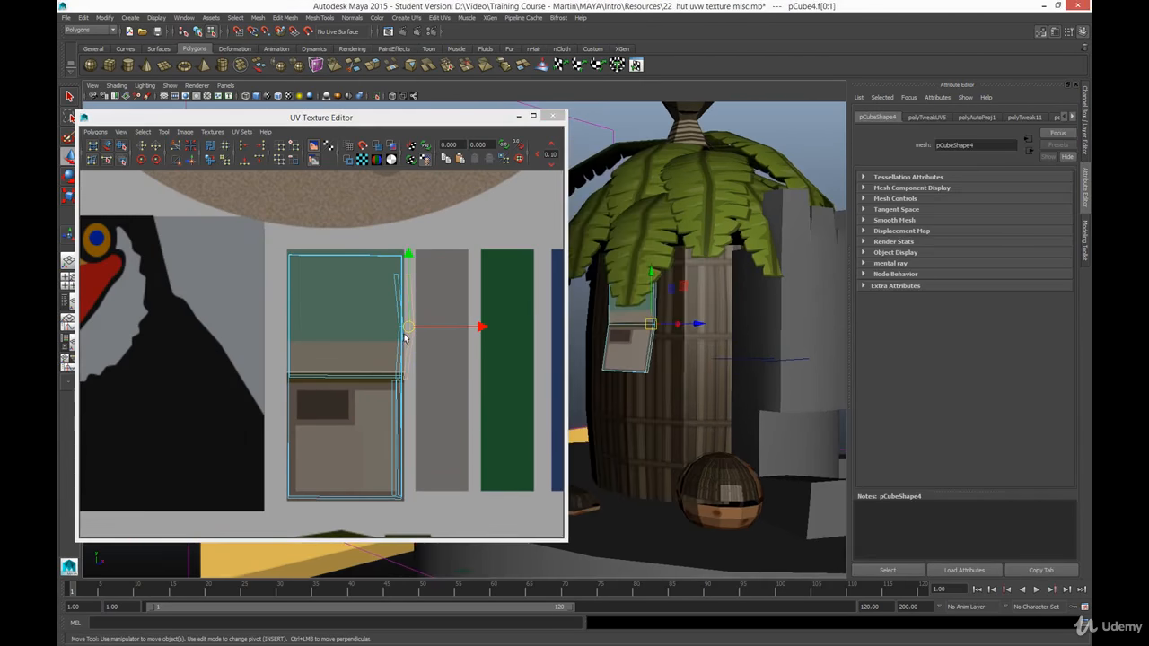
pyautogui.keyDown('alt'); pyautogui.moveTo(689, 286); pyautogui.dragTo(696, 525, button='right'); pyautogui.keyUp('alt')
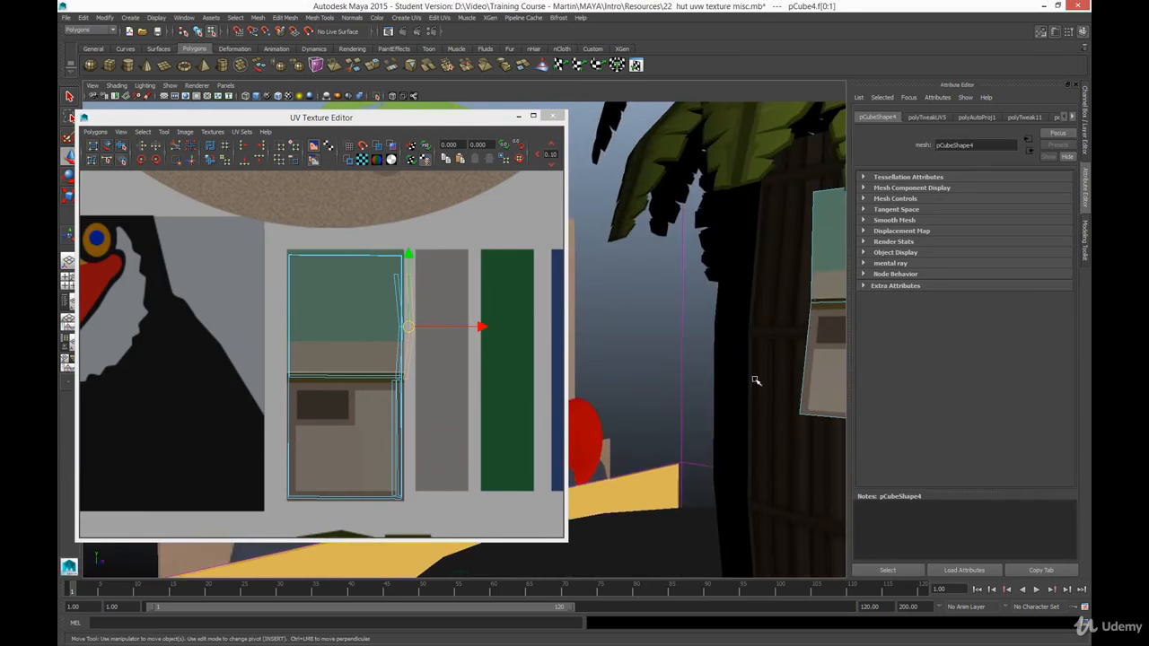
pyautogui.keyDown('alt'); pyautogui.moveTo(754, 380); pyautogui.dragTo(597, 406, button='middle'); pyautogui.keyUp('alt')
pyautogui.keyDown('alt'); pyautogui.moveTo(660, 345); pyautogui.dragTo(692, 415, button='right'); pyautogui.keyUp('alt')
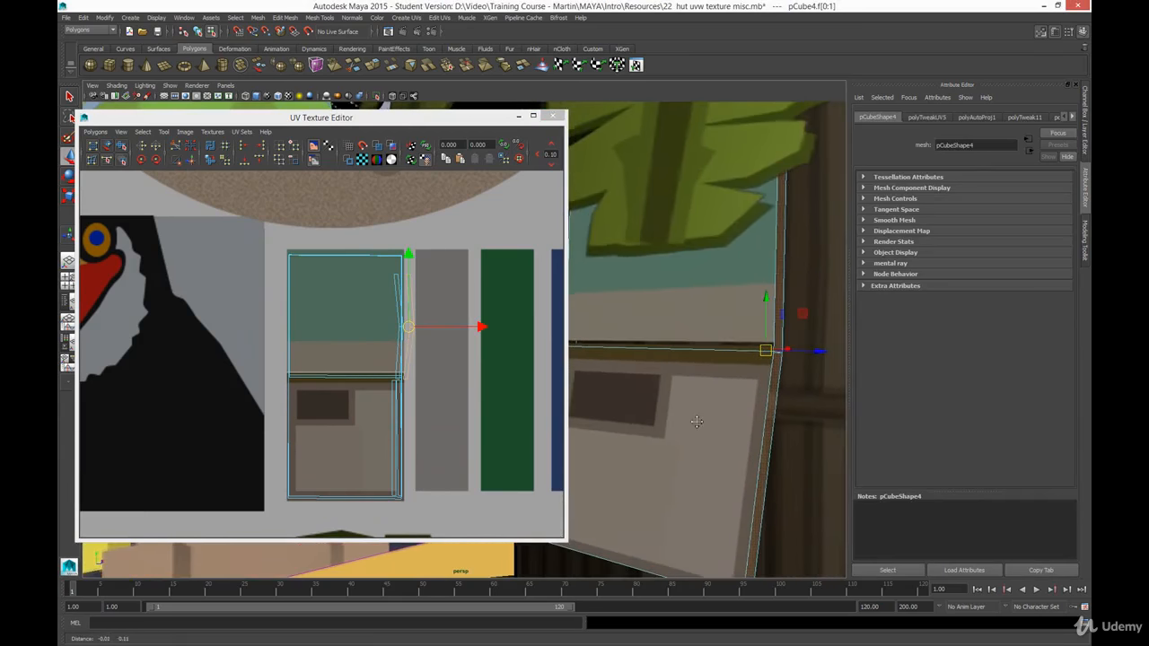
pyautogui.moveTo(497, 121); pyautogui.dragTo(451, 283)
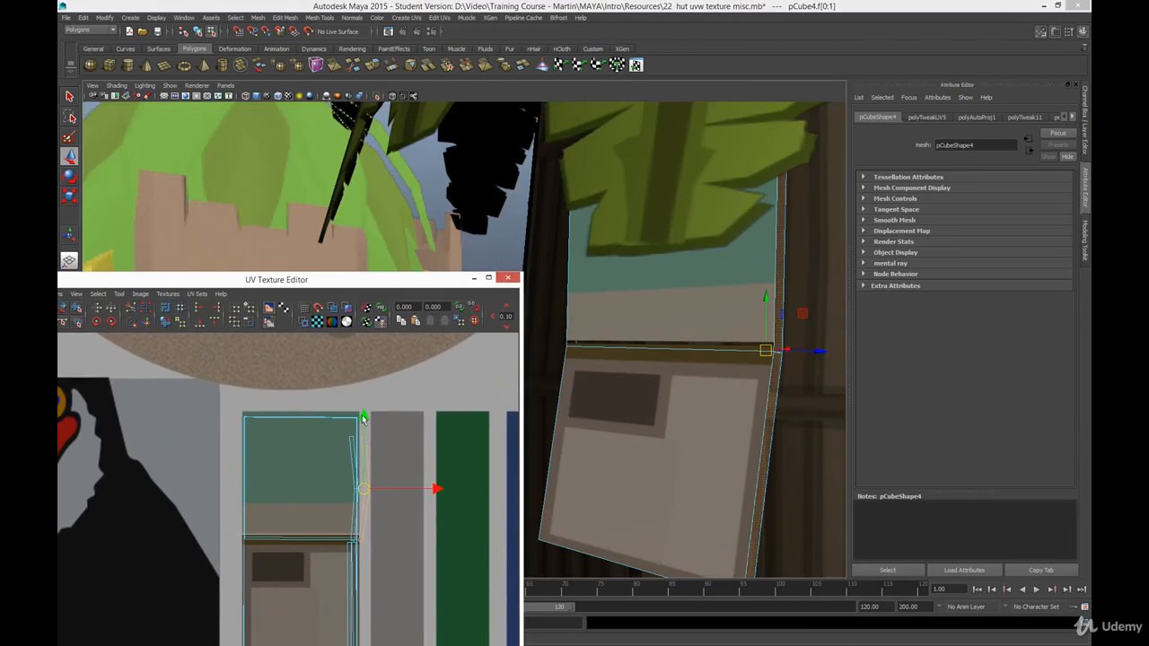
pyautogui.click(383, 386)
pyautogui.keyDown('alt'); pyautogui.moveTo(764, 392); pyautogui.dragTo(746, 390); pyautogui.keyUp('alt')
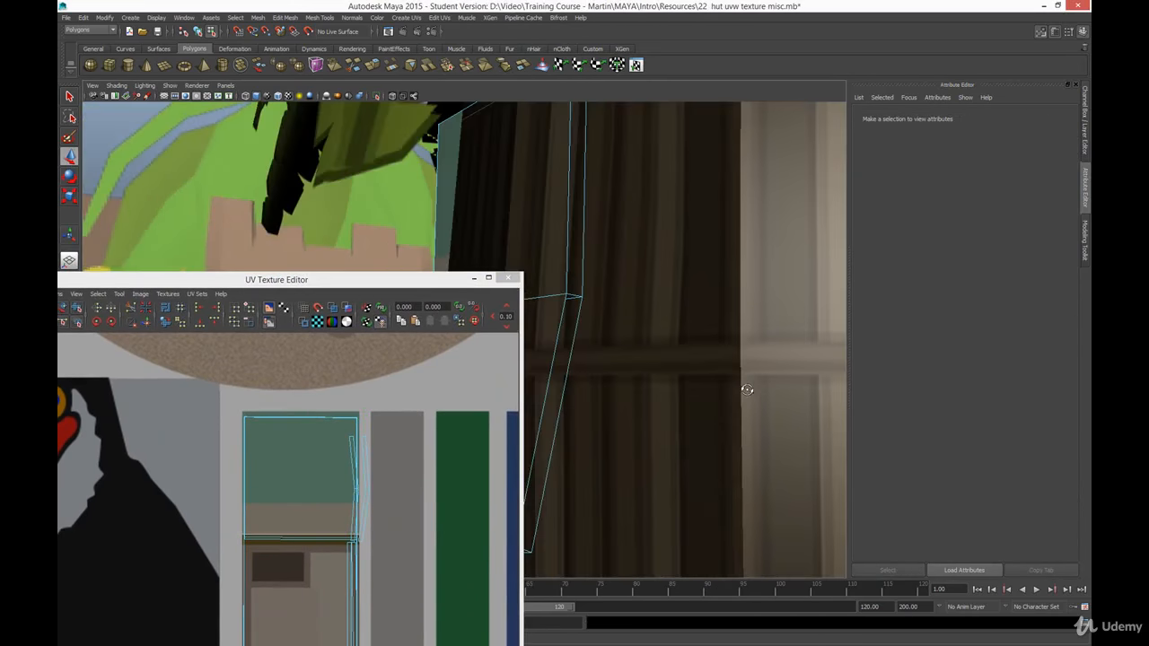
pyautogui.keyDown('alt'); pyautogui.moveTo(607, 369); pyautogui.dragTo(574, 351); pyautogui.keyUp('alt')
pyautogui.click(578, 373)
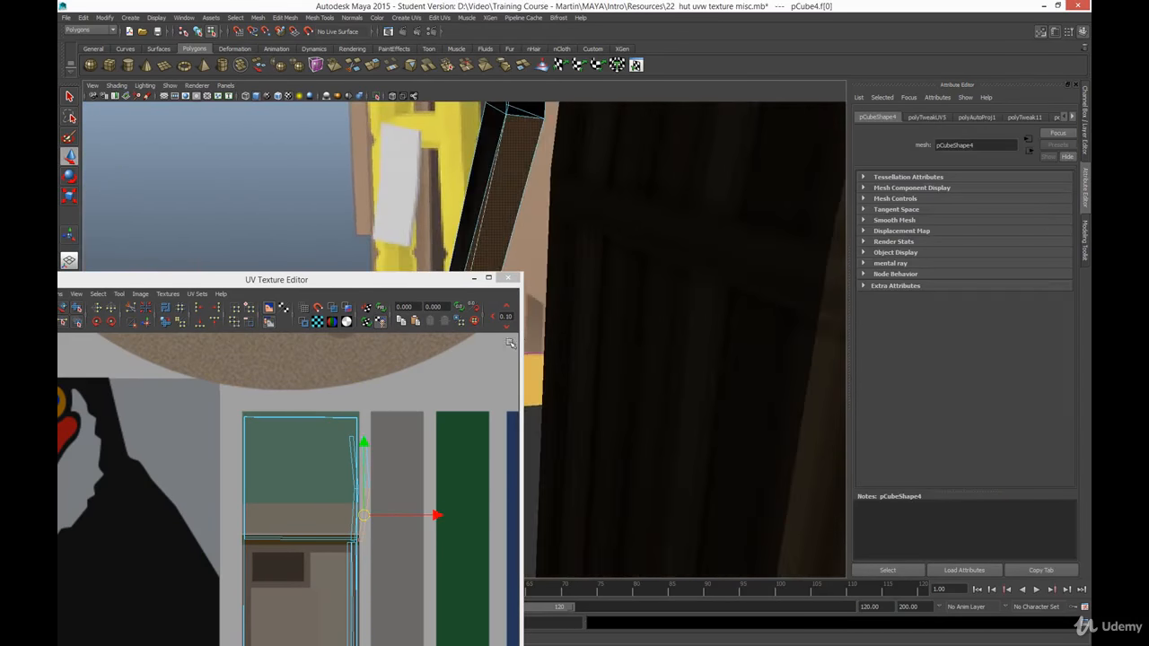
pyautogui.click(537, 250)
pyautogui.keyDown('alt'); pyautogui.moveTo(537, 249); pyautogui.dragTo(733, 366); pyautogui.keyUp('alt')
pyautogui.keyDown('alt'); pyautogui.moveTo(662, 367); pyautogui.dragTo(691, 388, button='middle'); pyautogui.keyUp('alt')
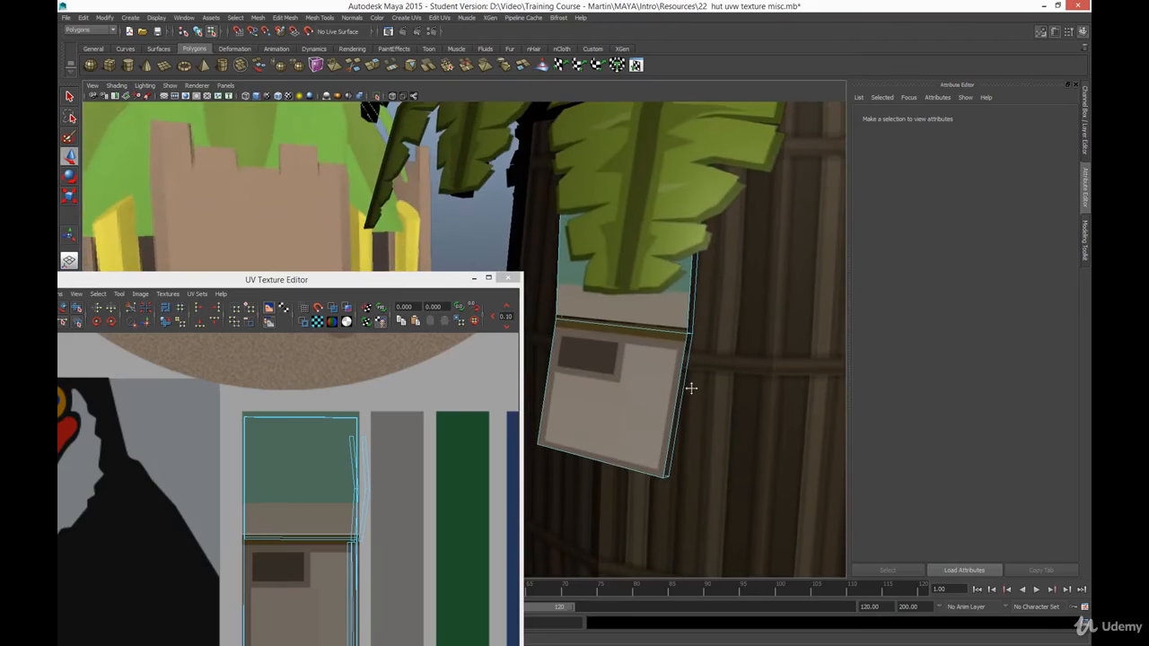
# Step: Switch the viewport's Object Transparency Sorting off and back on
pyautogui.click(118, 85)
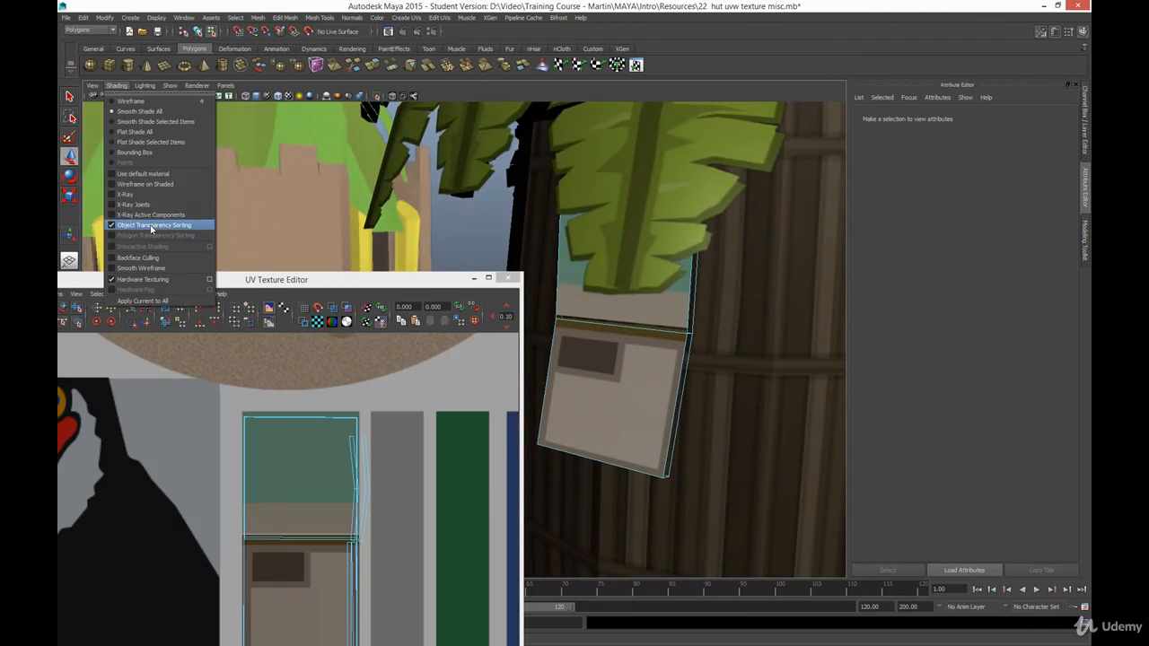
pyautogui.click(150, 226)
pyautogui.click(116, 88)
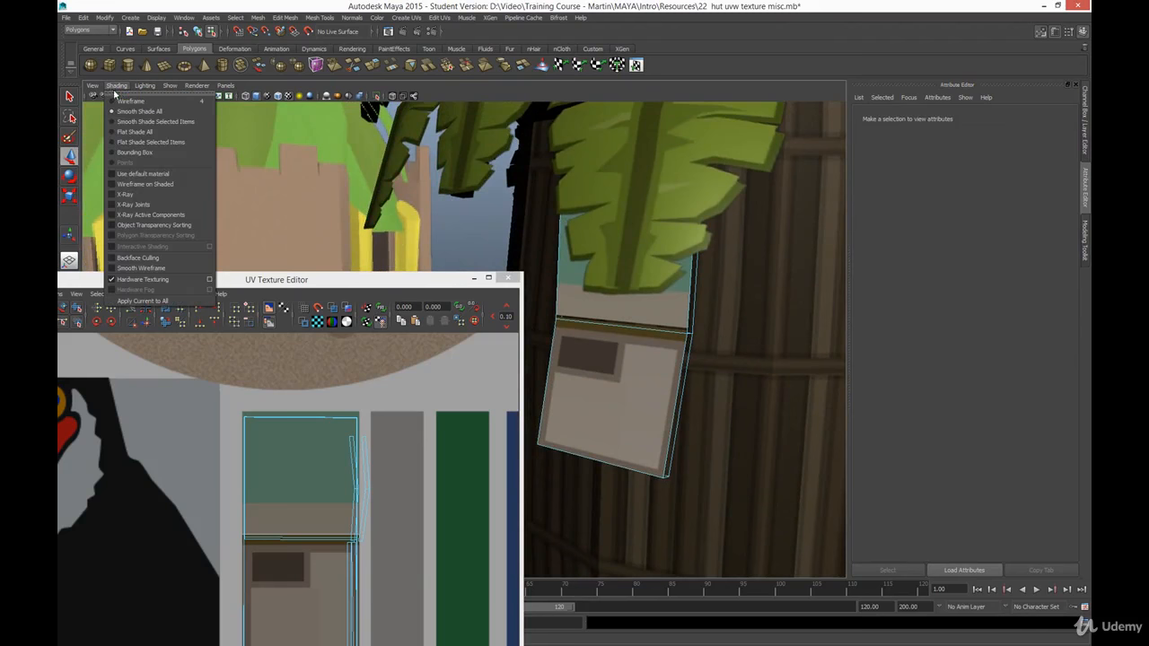
pyautogui.click(125, 225)
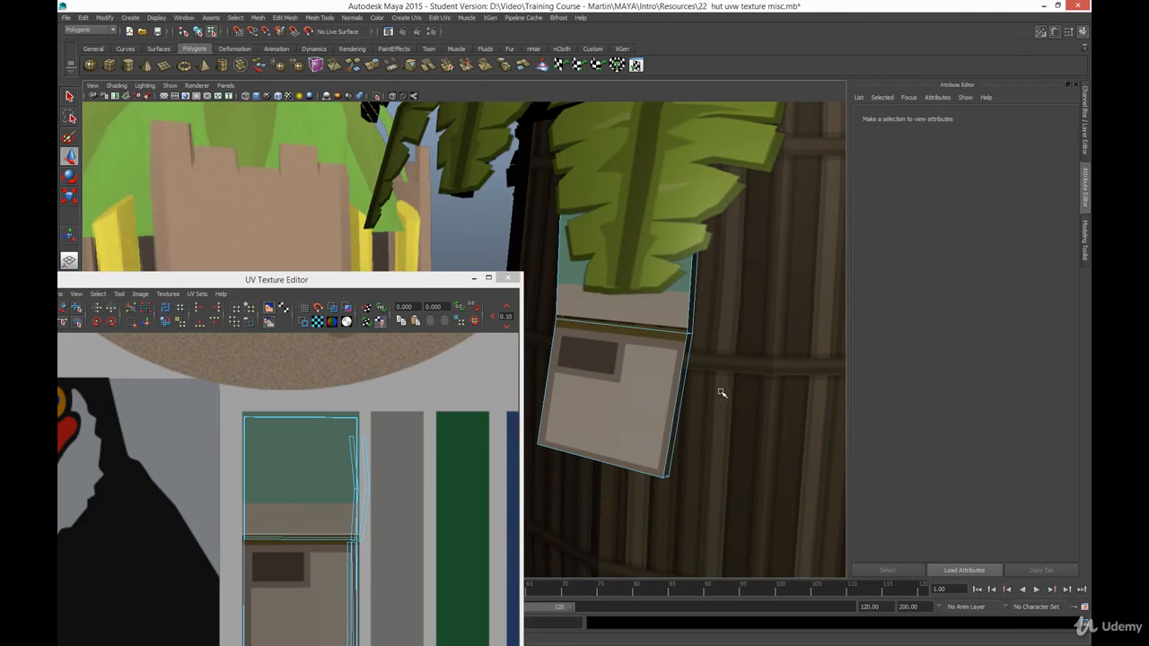
# Step: Move the bent side shell protruding past the window image's right edge inside the image, near its upper left edge
pyautogui.keyDown('alt'); pyautogui.moveTo(726, 389); pyautogui.dragTo(683, 395); pyautogui.keyUp('alt')
pyautogui.keyDown('alt'); pyautogui.moveTo(377, 493); pyautogui.dragTo(386, 446, button='middle'); pyautogui.keyUp('alt')
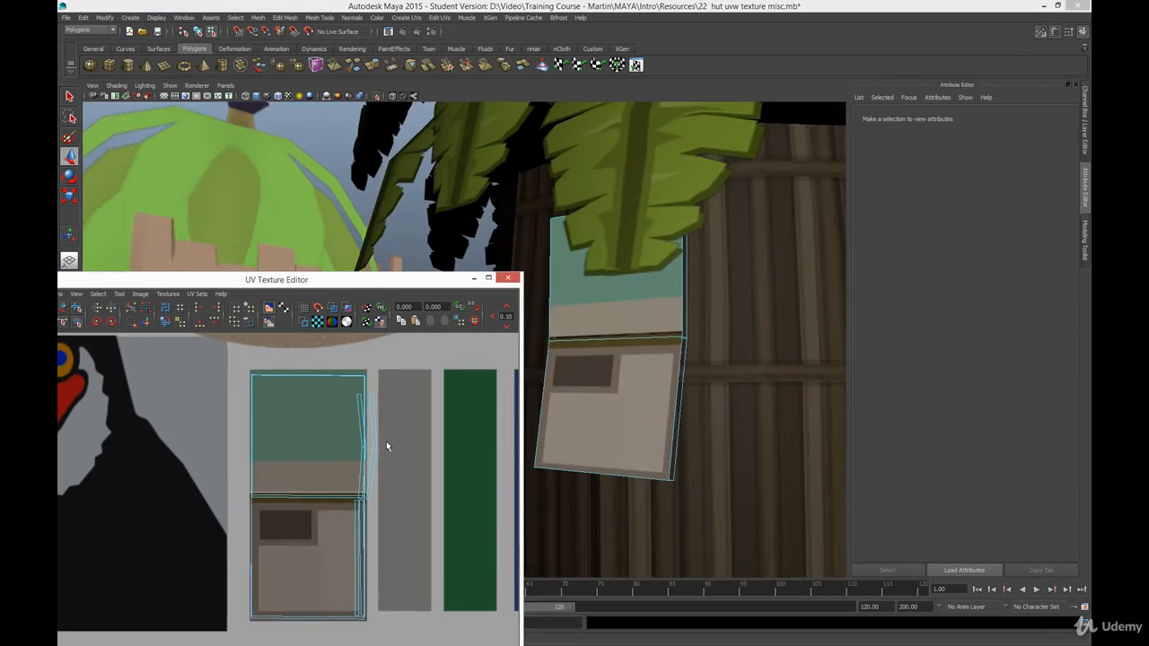
pyautogui.click(374, 459)
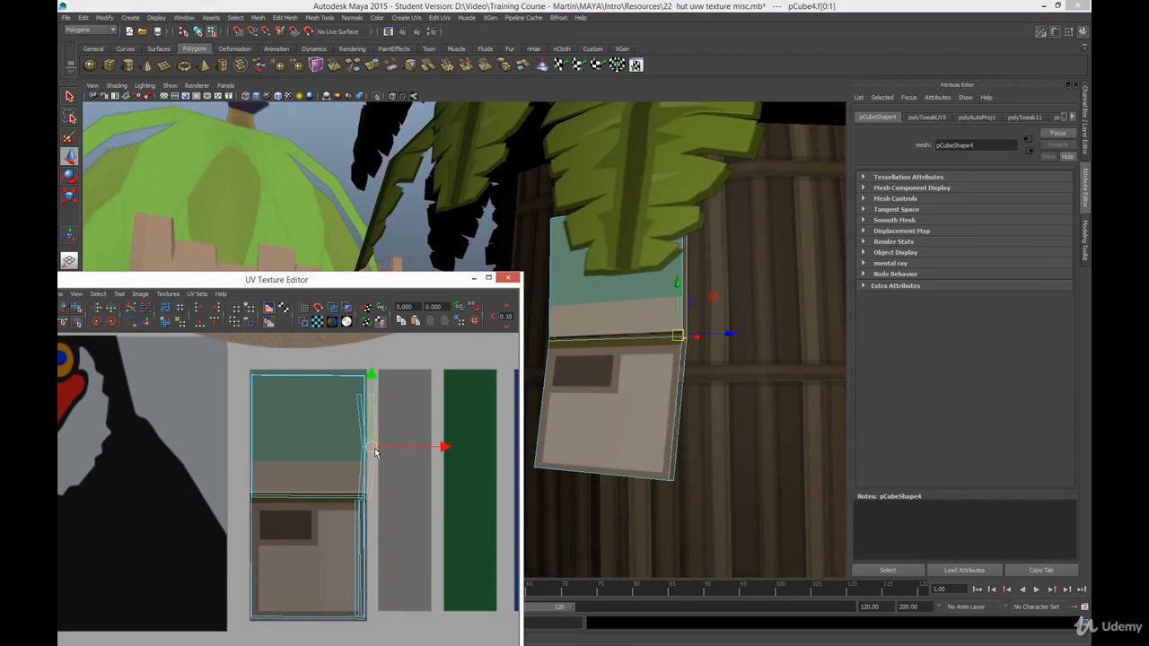
pyautogui.moveTo(375, 453); pyautogui.dragTo(271, 446)
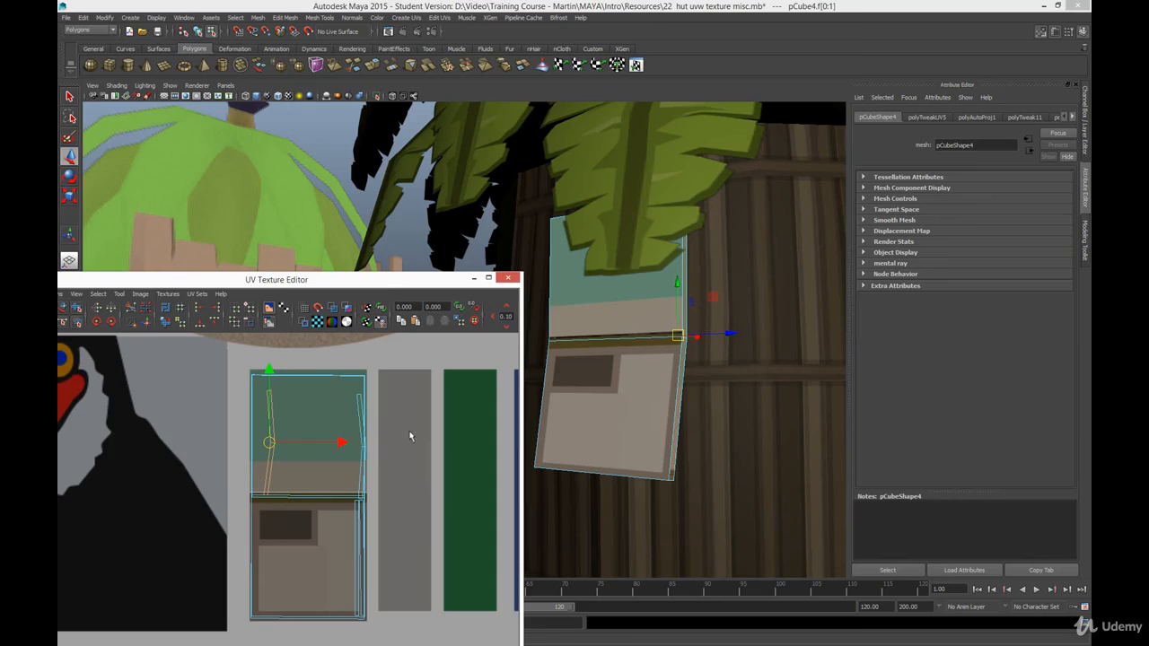
# Step: Isolate the bent side shell near the window image's upper left edge and stretch it vertically
pyautogui.keyDown('alt'); pyautogui.moveTo(398, 509); pyautogui.dragTo(292, 434, button='right'); pyautogui.keyUp('alt')
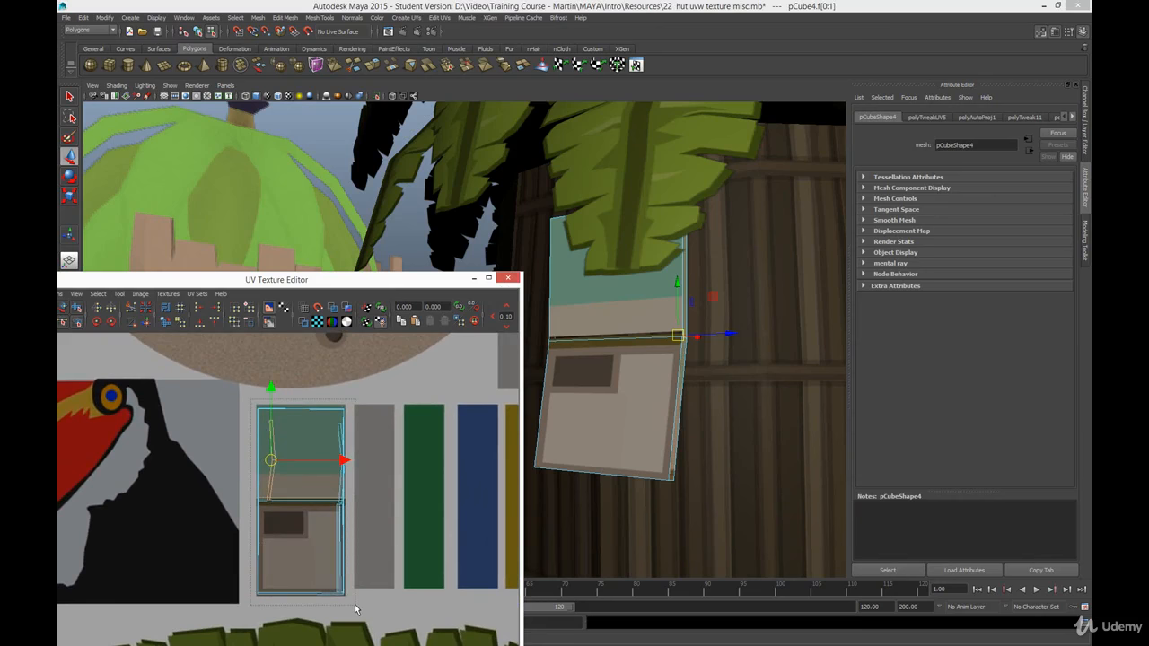
pyautogui.click(382, 562)
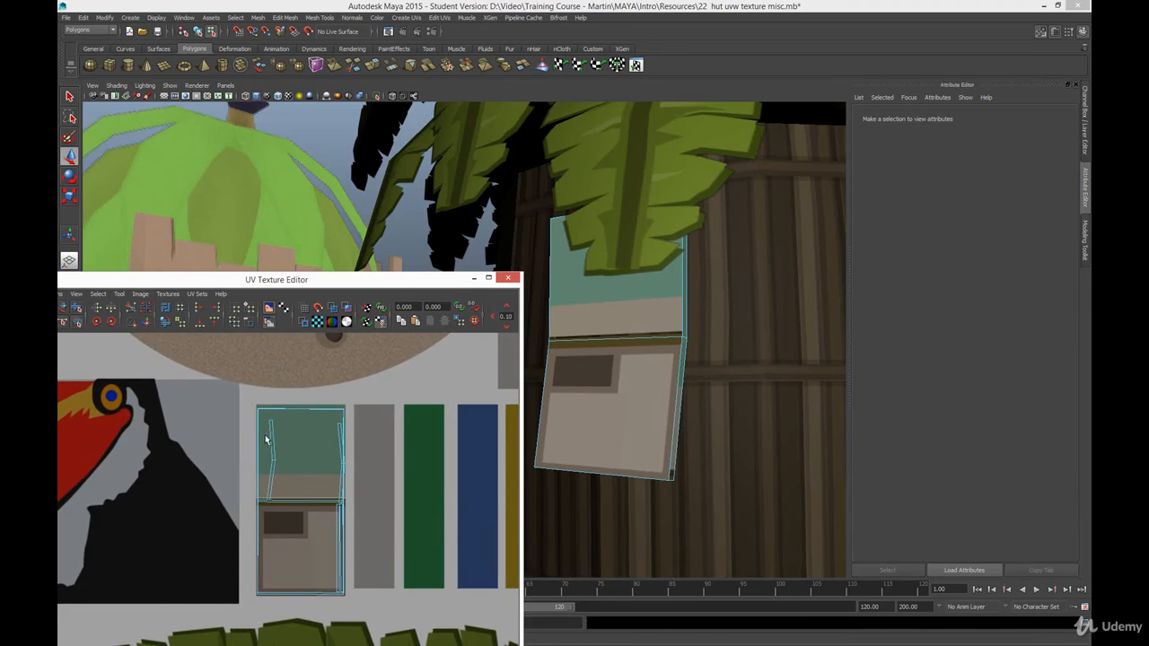
pyautogui.click(301, 443)
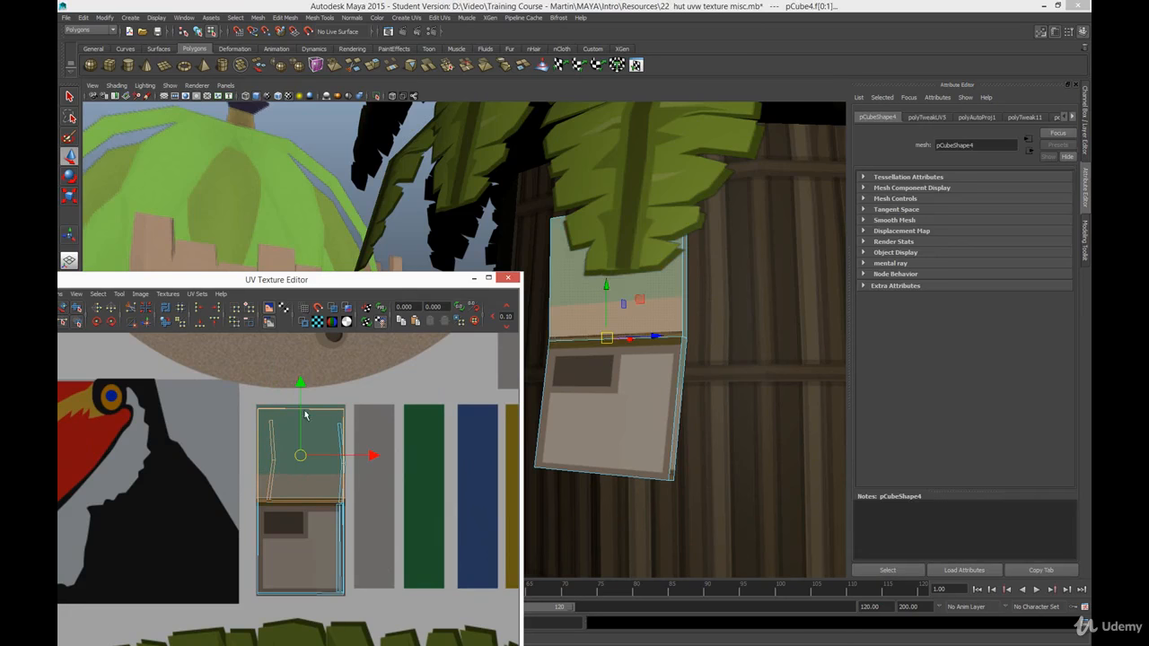
pyautogui.click(300, 444)
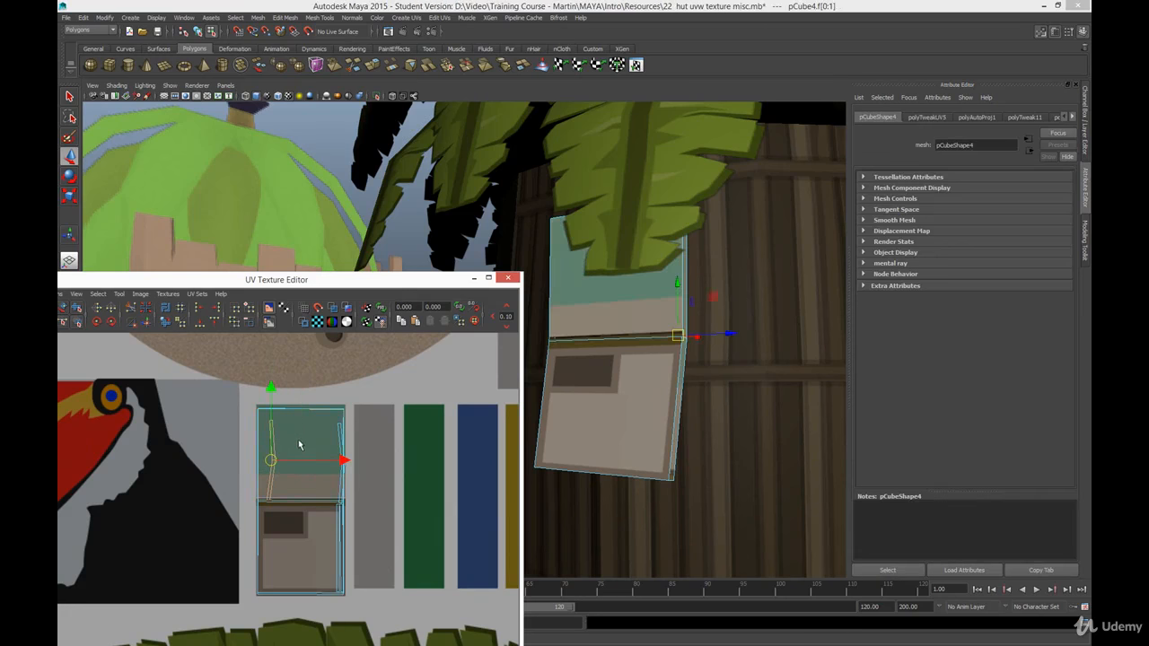
pyautogui.scroll(2, 271, 478)
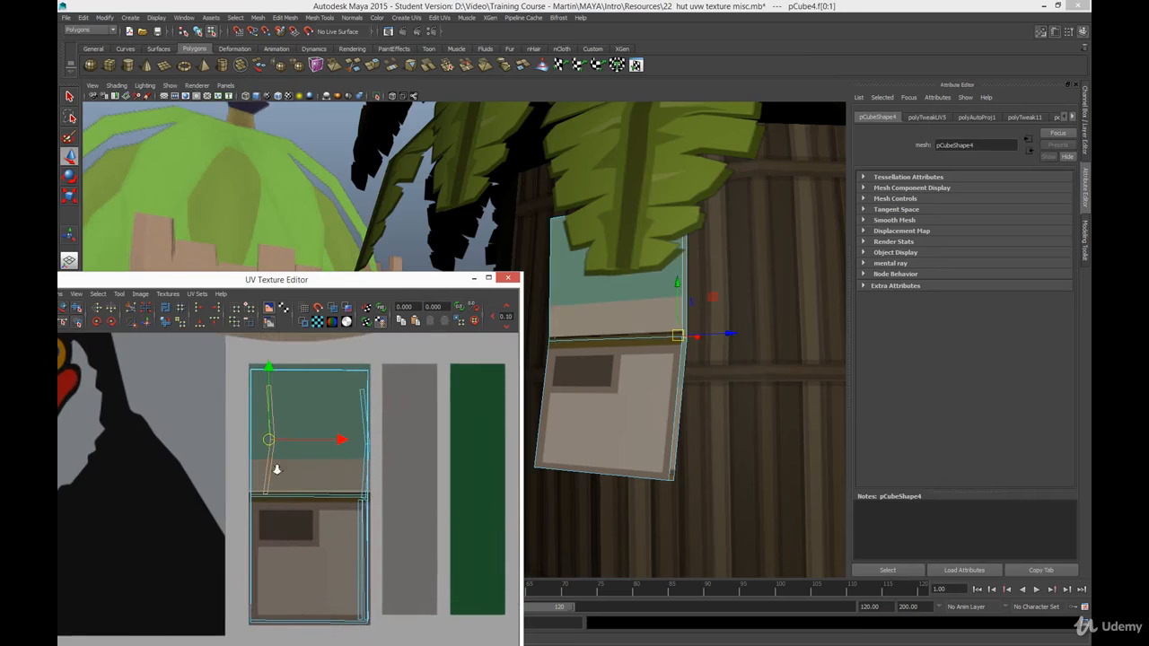
pyautogui.press('r')
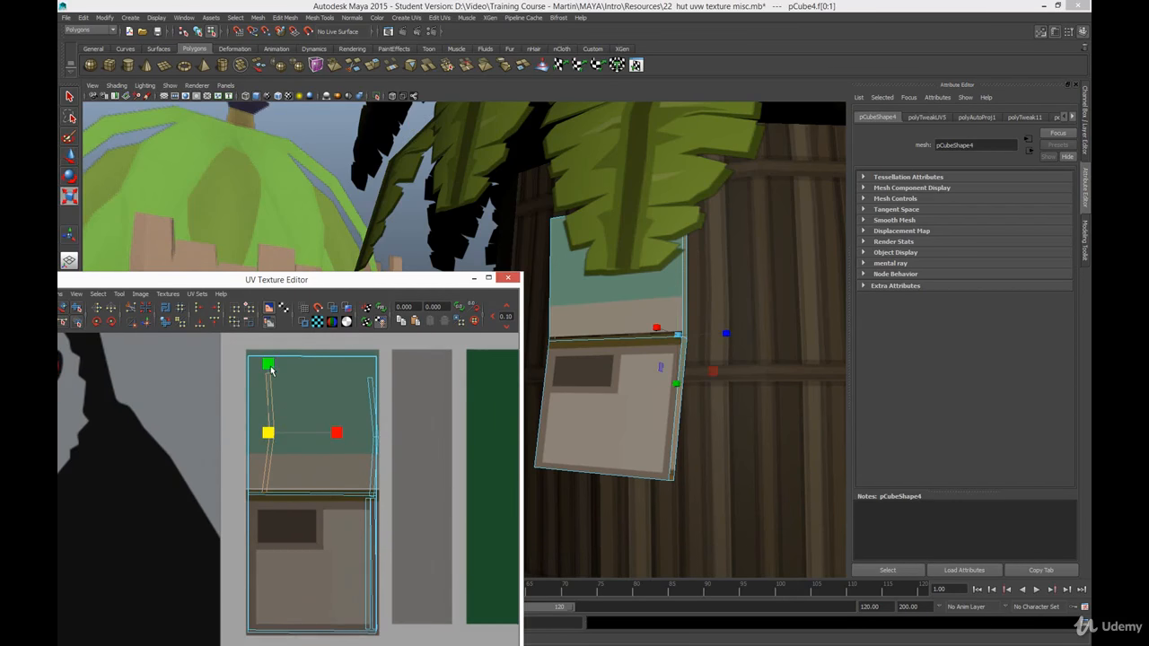
pyautogui.moveTo(271, 368); pyautogui.dragTo(272, 310)
# Step: Straighten that shell into a thin full-height strip and centre it vertically on the window image, right of its middle
pyautogui.press('w')
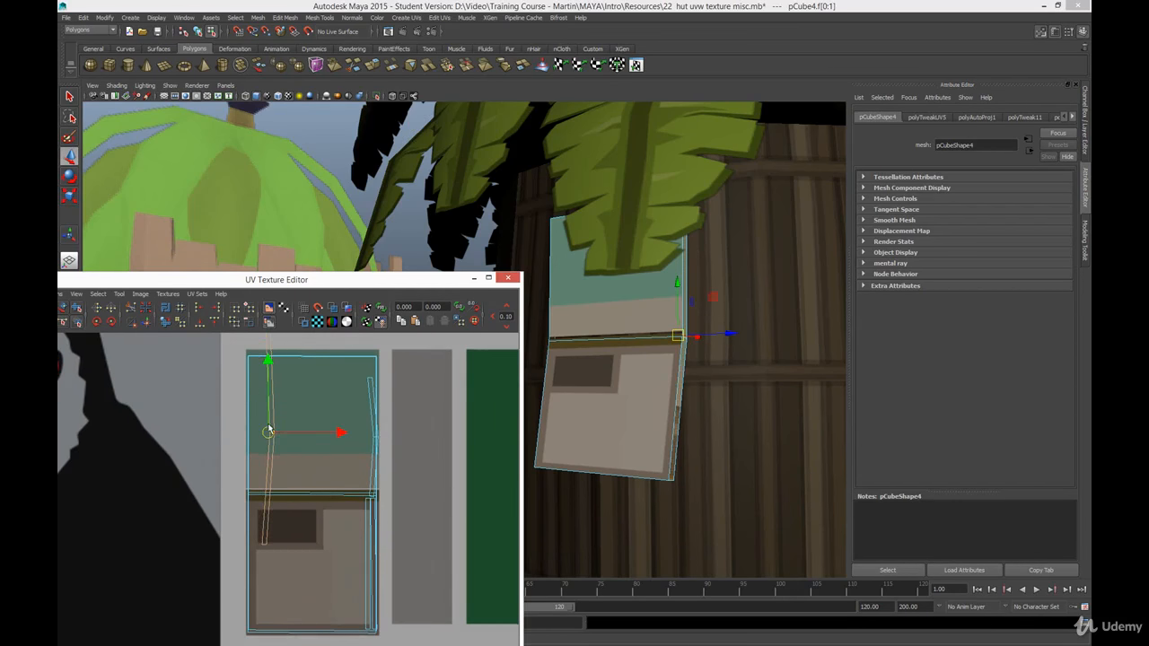
pyautogui.moveTo(268, 432); pyautogui.dragTo(280, 489)
pyautogui.press('r')
pyautogui.moveTo(266, 412); pyautogui.dragTo(267, 402)
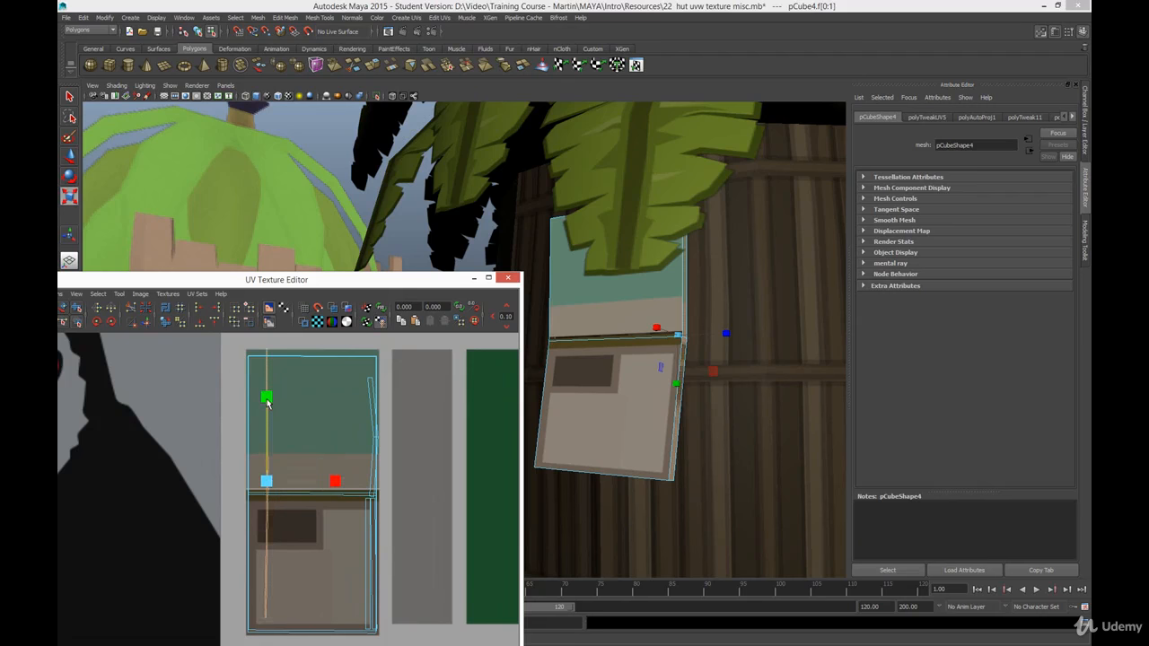
pyautogui.press('w')
pyautogui.moveTo(267, 487); pyautogui.dragTo(340, 500)
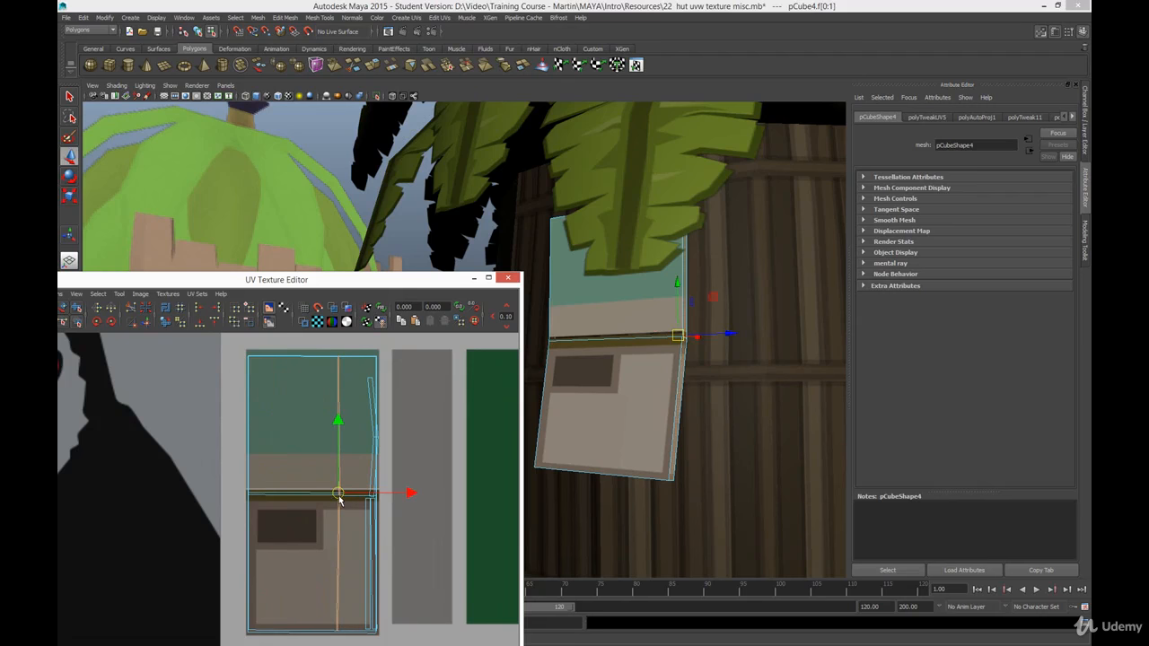
# Step: Flatten the other bent side shell into a straight strip and stretch it over the window image's height, just inside the right edge
pyautogui.click(352, 458)
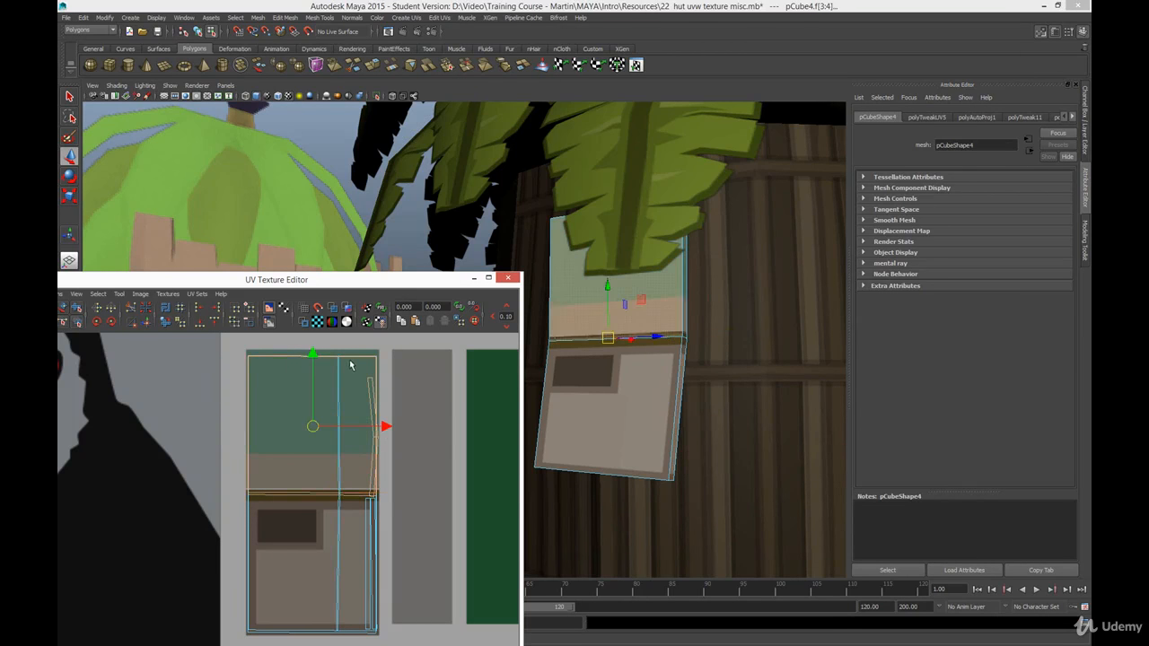
pyautogui.click(373, 460)
pyautogui.press('r')
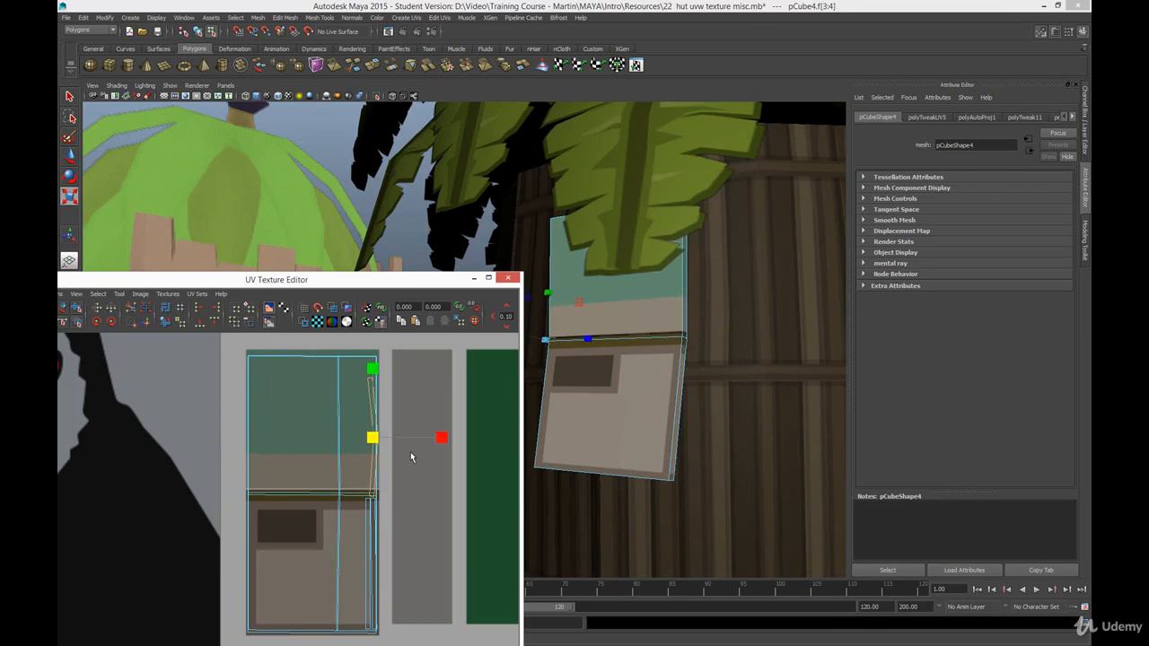
pyautogui.press('w')
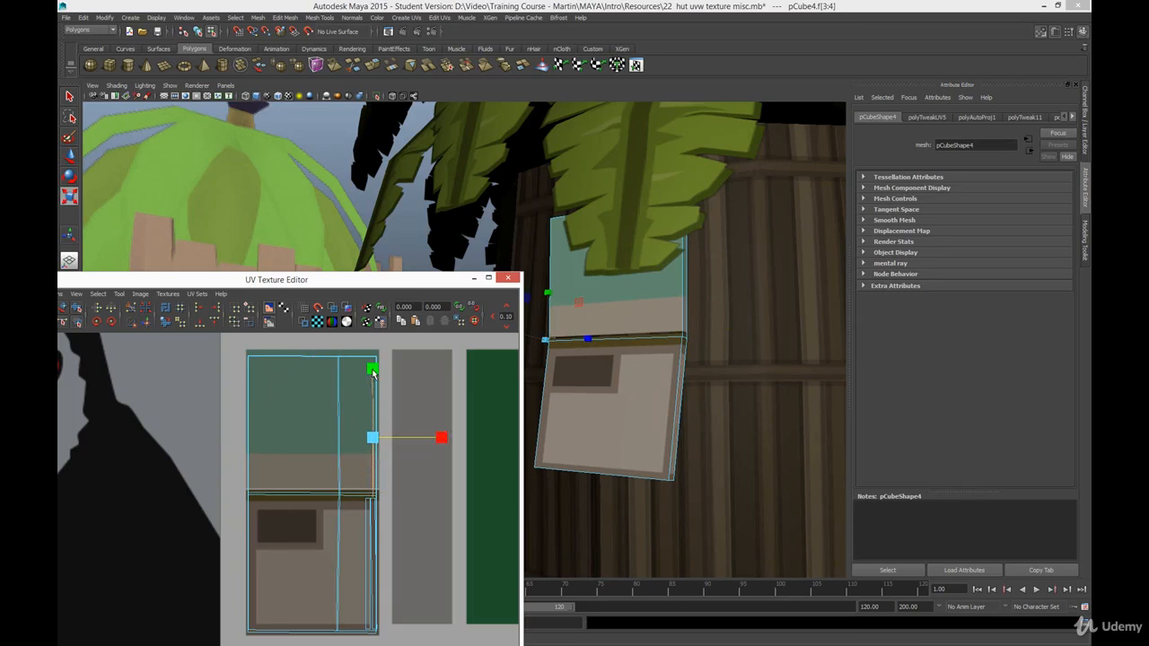
pyautogui.moveTo(373, 438); pyautogui.dragTo(358, 497)
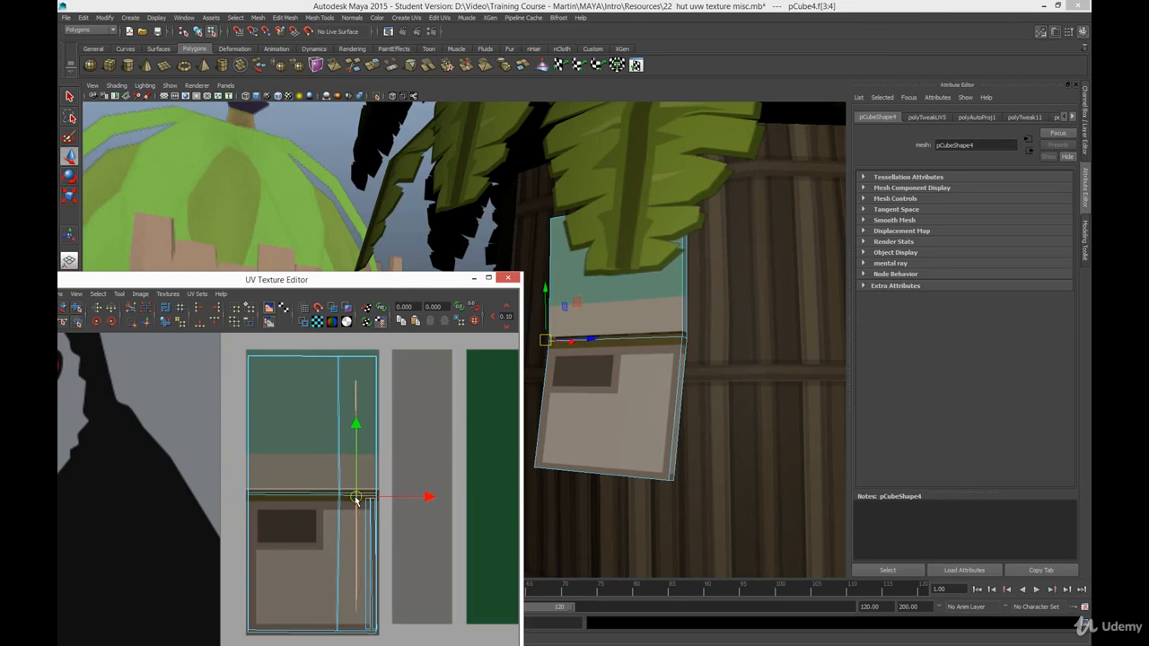
pyautogui.press('e')
pyautogui.press('r')
pyautogui.moveTo(357, 422); pyautogui.dragTo(358, 418)
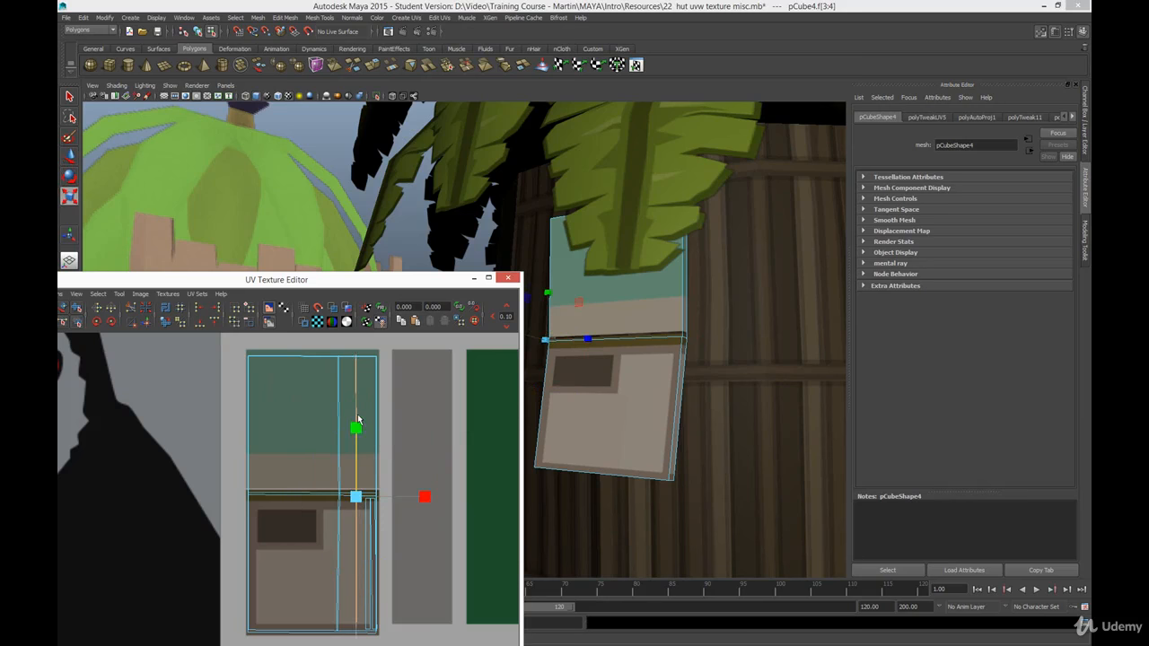
pyautogui.click(414, 384)
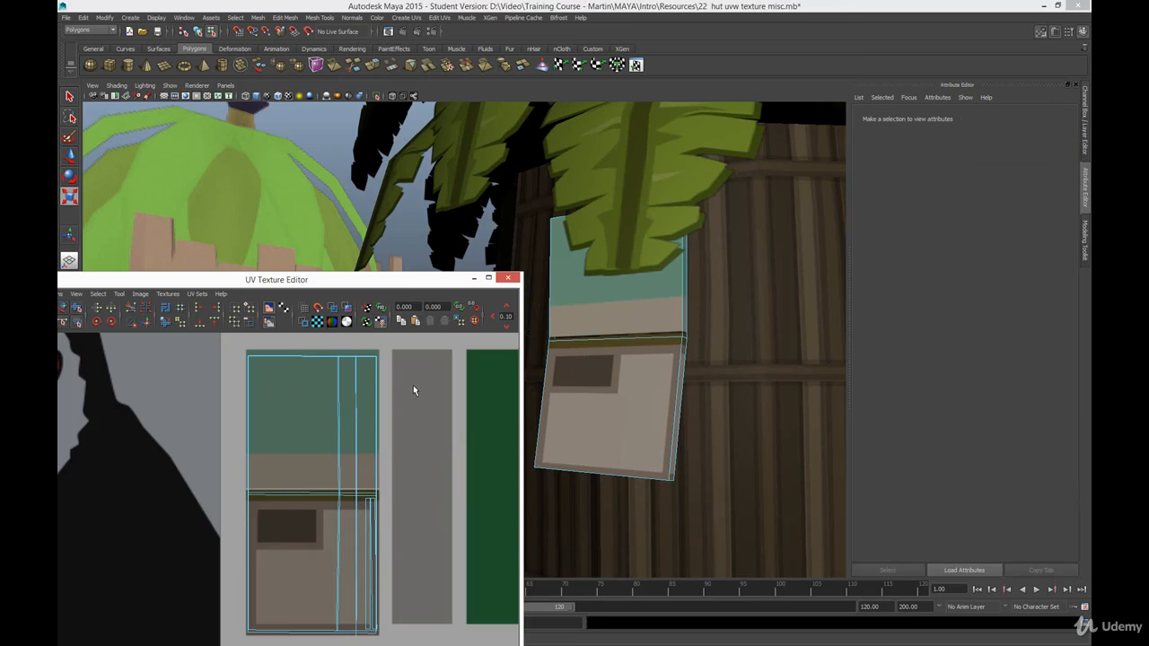
# Step: Leave component editing on the window box and select the sphere in front of the hut as an object
pyautogui.scroll(-5, 406, 538)
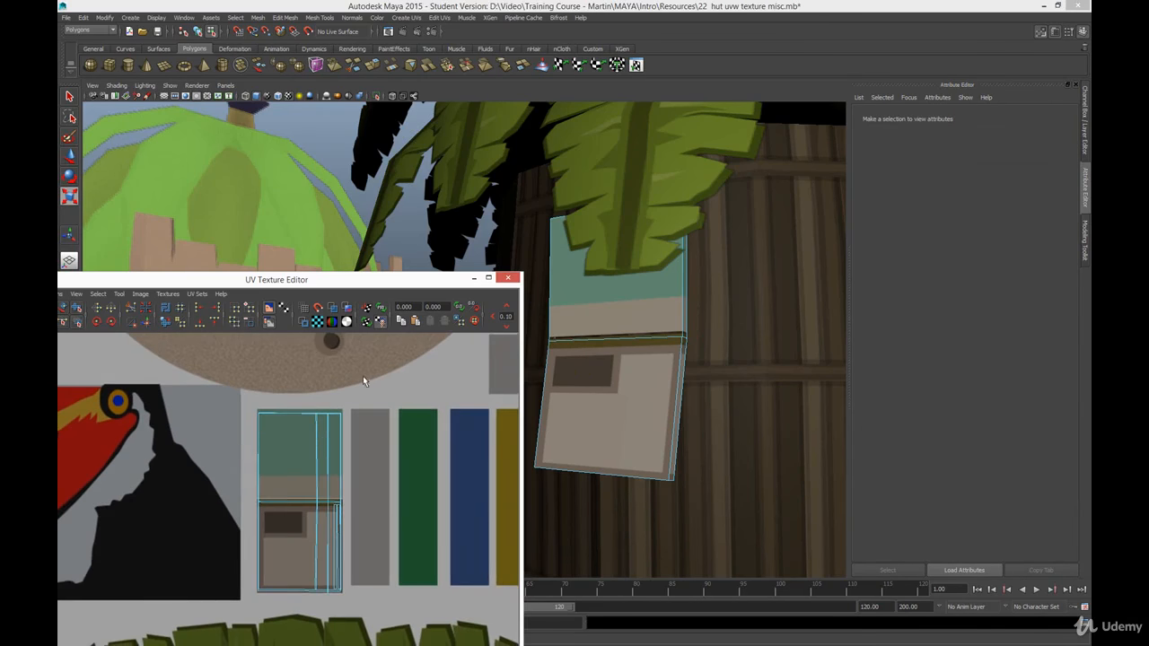
pyautogui.moveTo(451, 281); pyautogui.dragTo(410, 235)
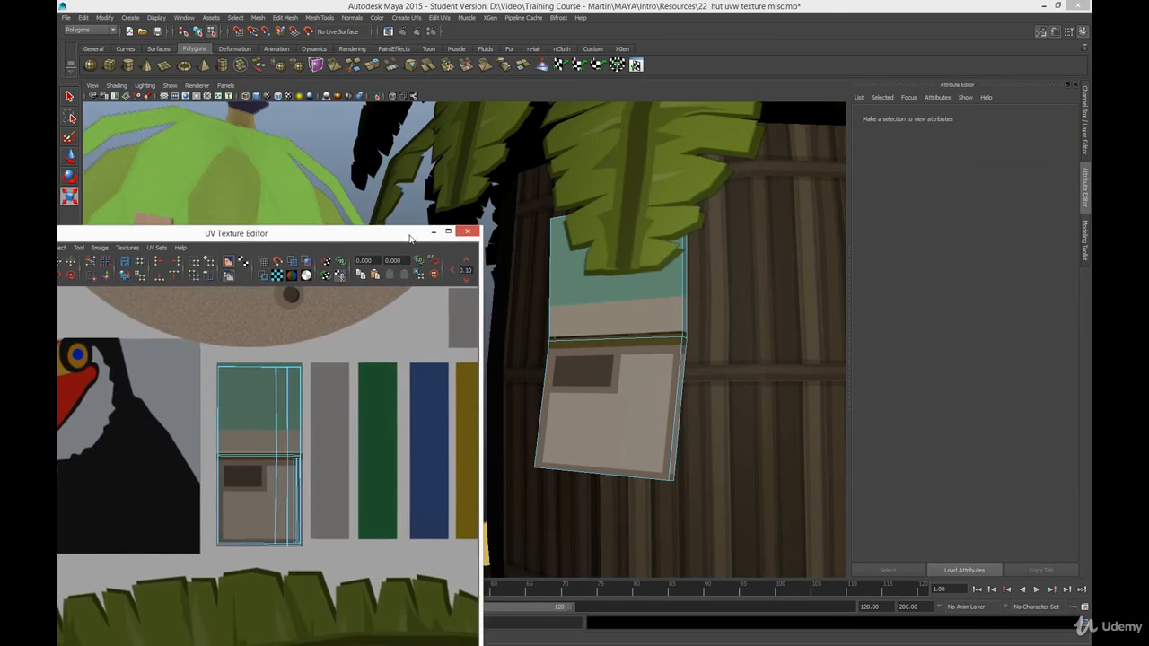
pyautogui.scroll(-5, 585, 385)
pyautogui.scroll(-2, 595, 446)
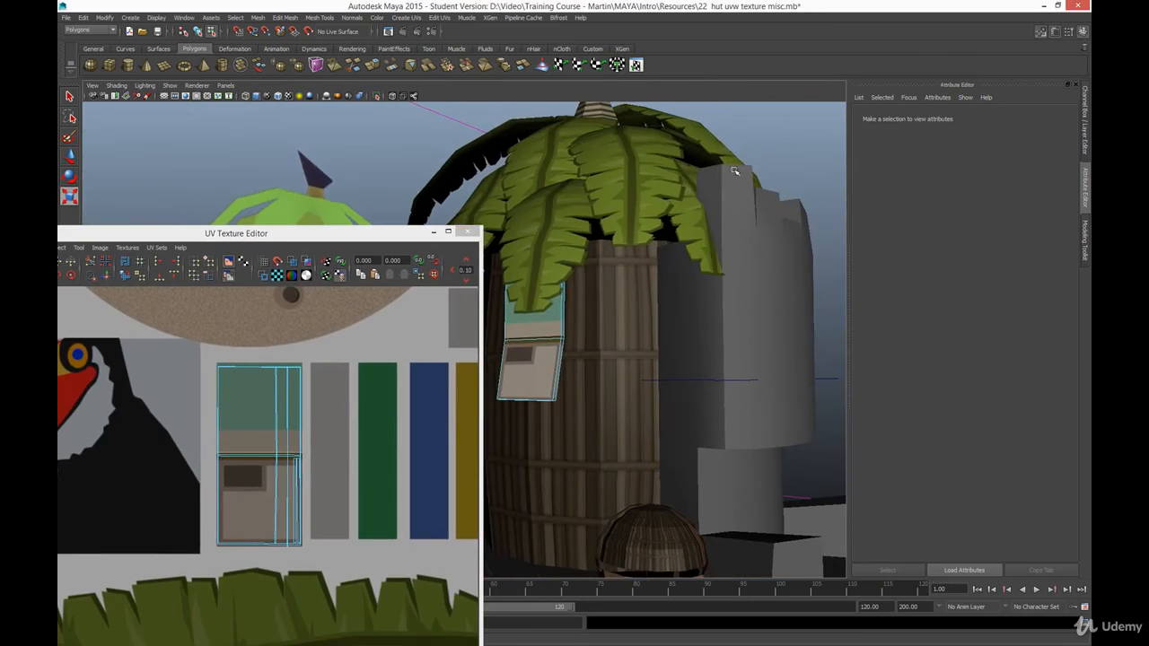
pyautogui.moveTo(515, 353); pyautogui.dragTo(555, 340, button='right')
pyautogui.moveTo(773, 158); pyautogui.dragTo(719, 266)
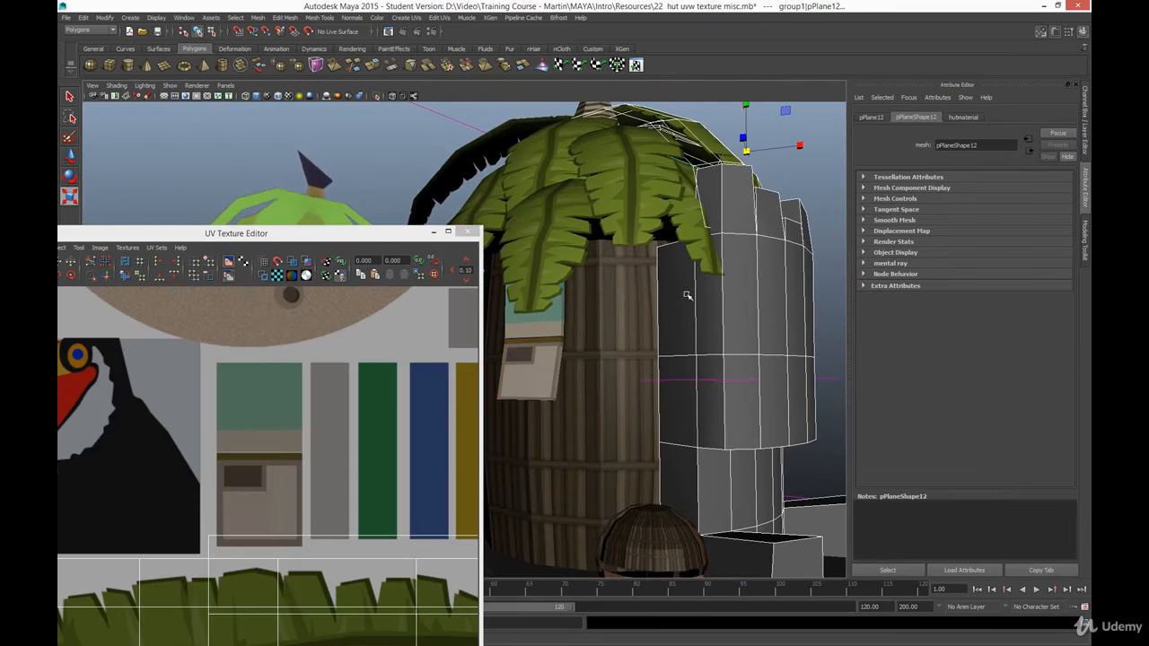
pyautogui.hotkey('ctrl', 'z')
pyautogui.keyDown('alt'); pyautogui.moveTo(659, 431); pyautogui.dragTo(614, 361, button='right'); pyautogui.keyUp('alt')
pyautogui.keyDown('alt'); pyautogui.moveTo(614, 361); pyautogui.dragTo(663, 364, button='middle'); pyautogui.keyUp('alt')
pyautogui.keyDown('alt'); pyautogui.moveTo(664, 364); pyautogui.dragTo(678, 435); pyautogui.keyUp('alt')
pyautogui.click(677, 435)
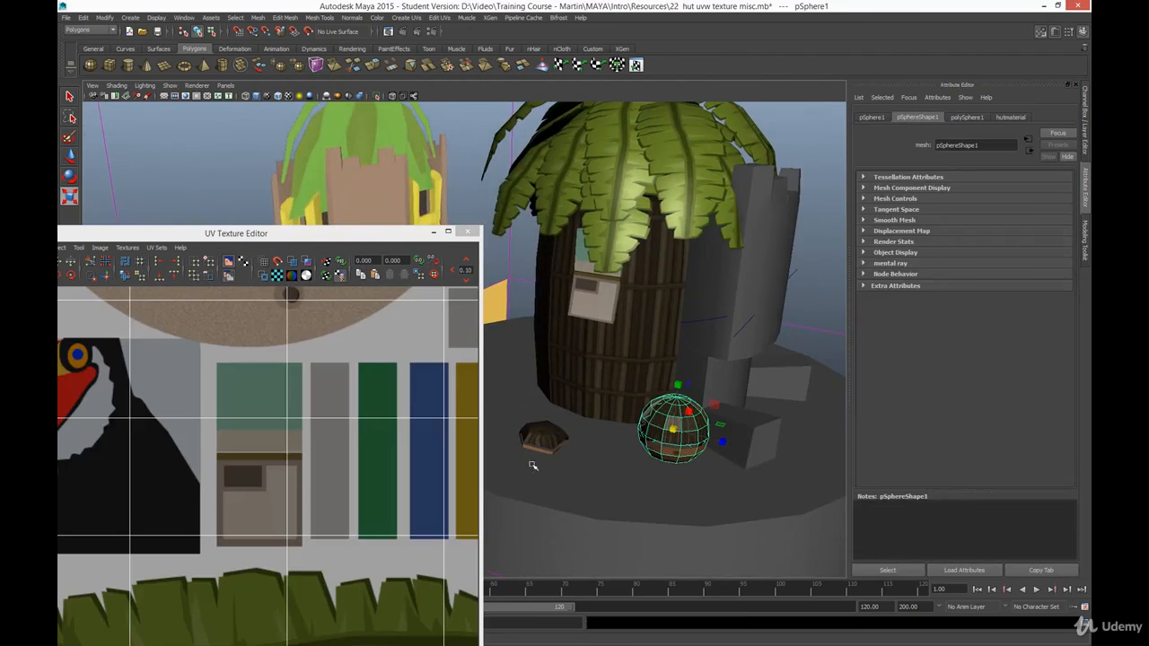
# Step: Planar-map the top ring of the sphere's faces from the Y axis, fitted to the bounding box
pyautogui.scroll(-6, 301, 474)
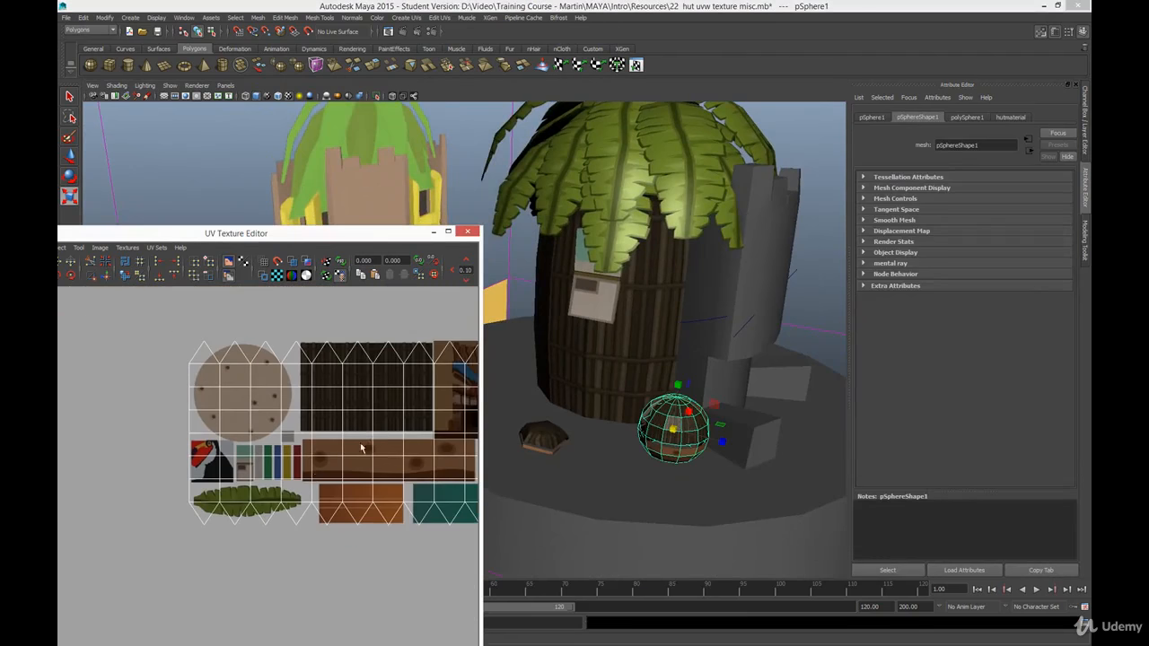
pyautogui.keyDown('alt'); pyautogui.moveTo(359, 443); pyautogui.dragTo(247, 446, button='middle'); pyautogui.keyUp('alt')
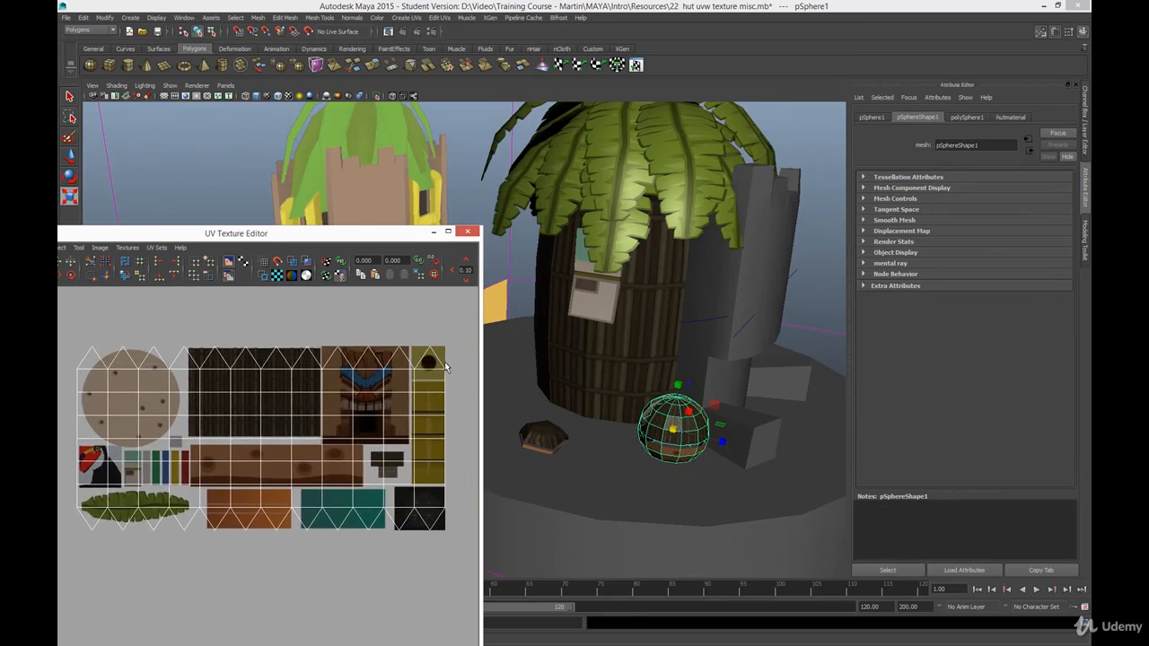
pyautogui.moveTo(249, 363); pyautogui.dragTo(254, 385, button='right')
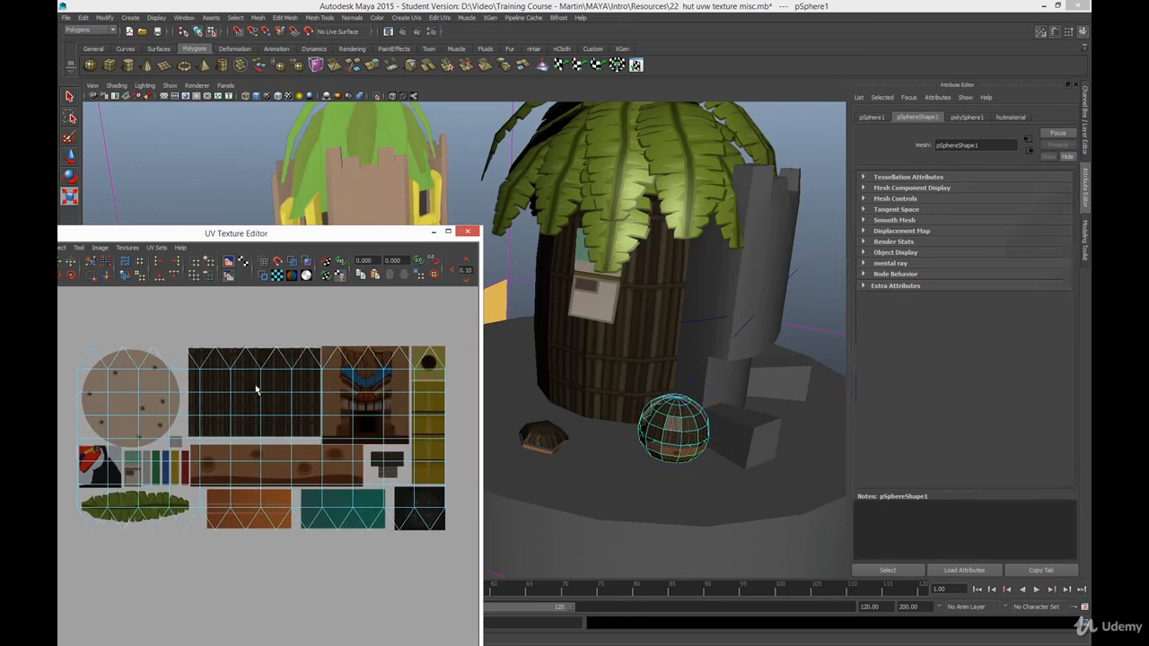
pyautogui.moveTo(72, 339); pyautogui.dragTo(452, 364)
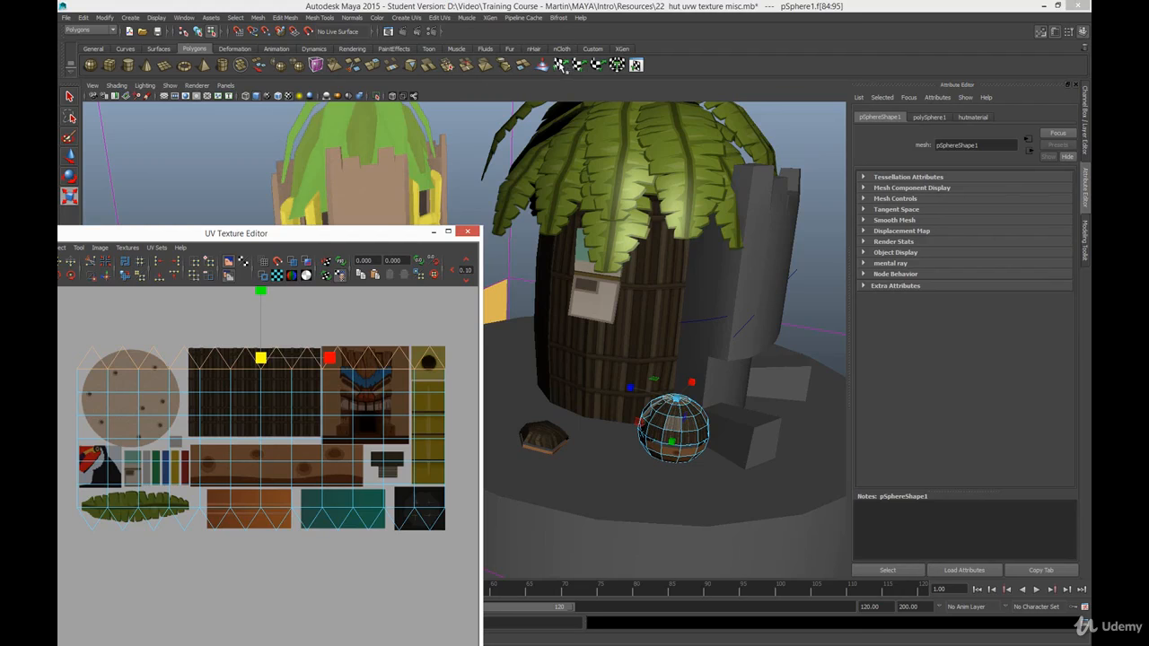
pyautogui.click(407, 18)
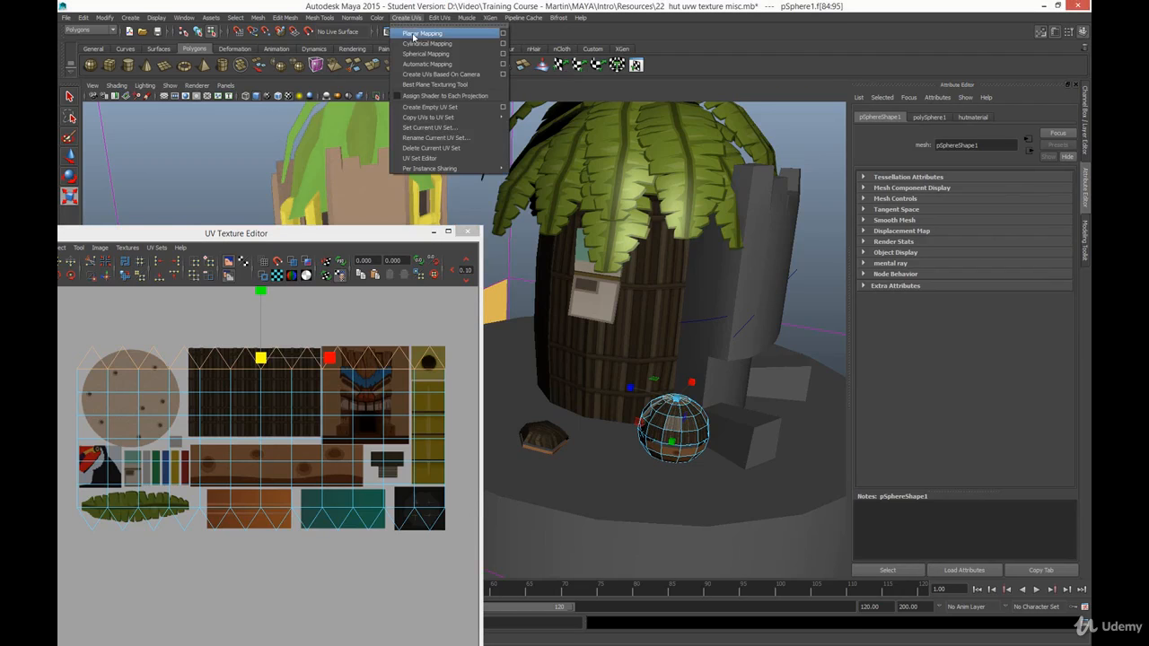
pyautogui.click(503, 34)
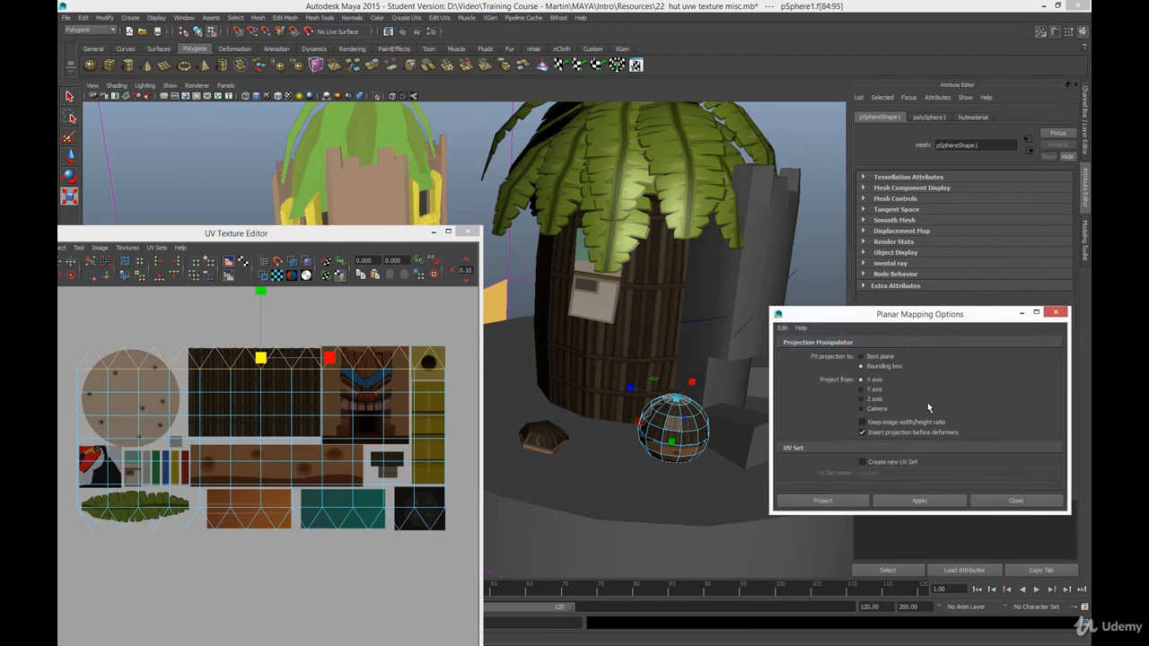
pyautogui.click(901, 504)
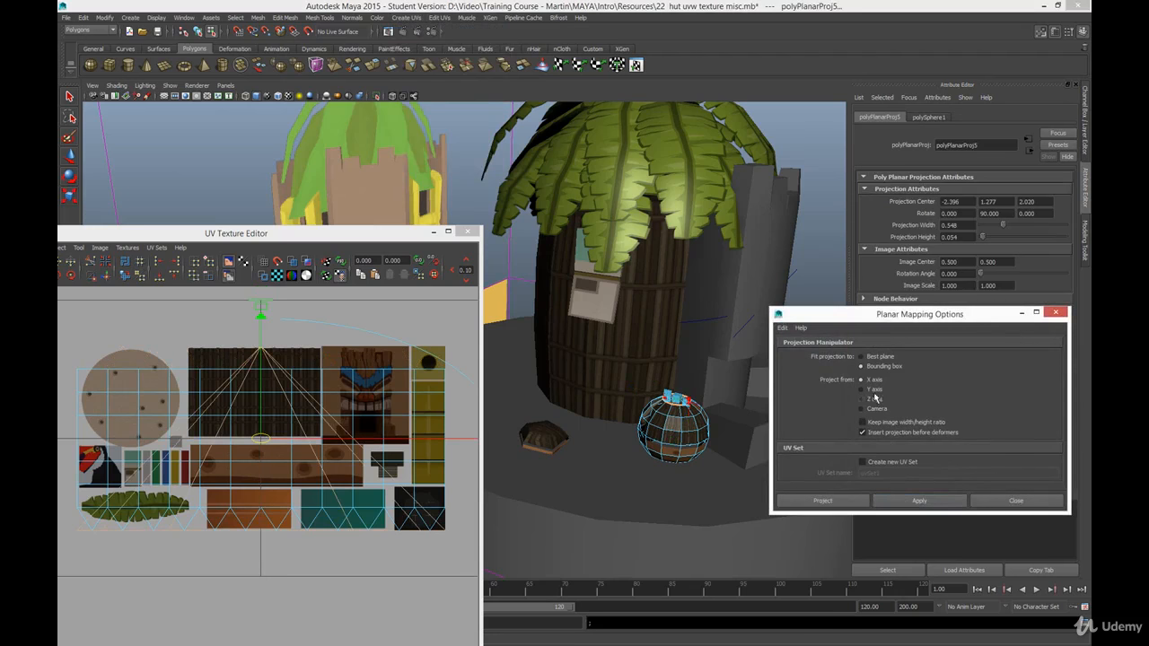
pyautogui.click(907, 505)
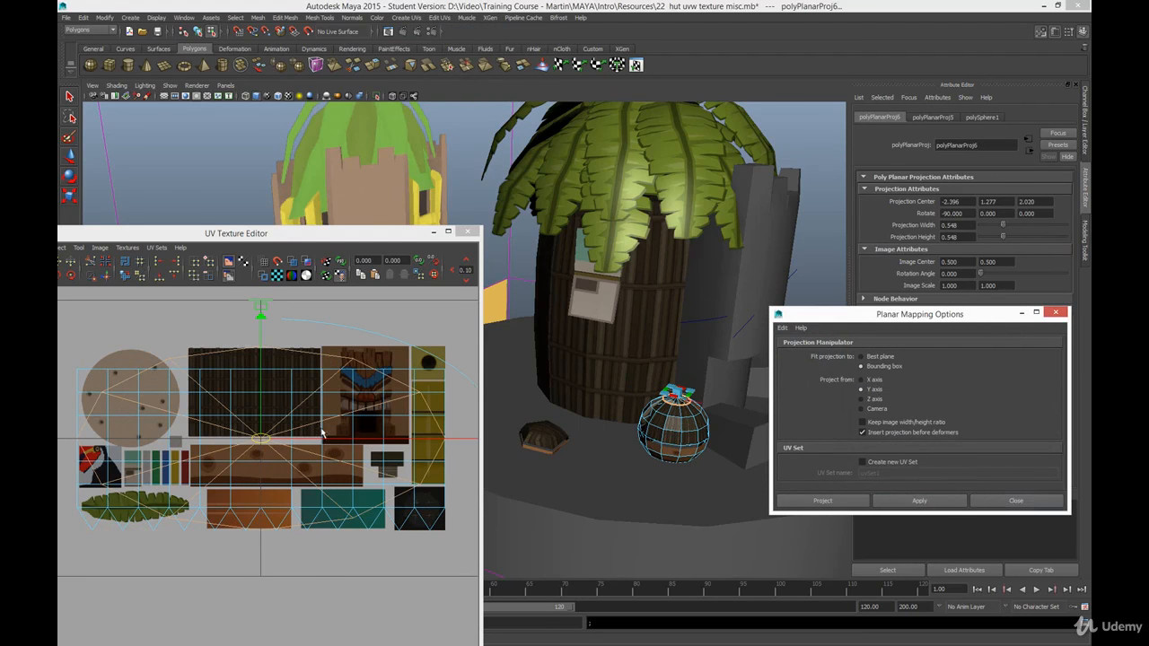
# Step: Shrink the top cap's circular UV shell and place it in the empty space just above the texture sheet
pyautogui.moveTo(260, 440); pyautogui.dragTo(276, 306)
pyautogui.scroll(-3, 277, 425)
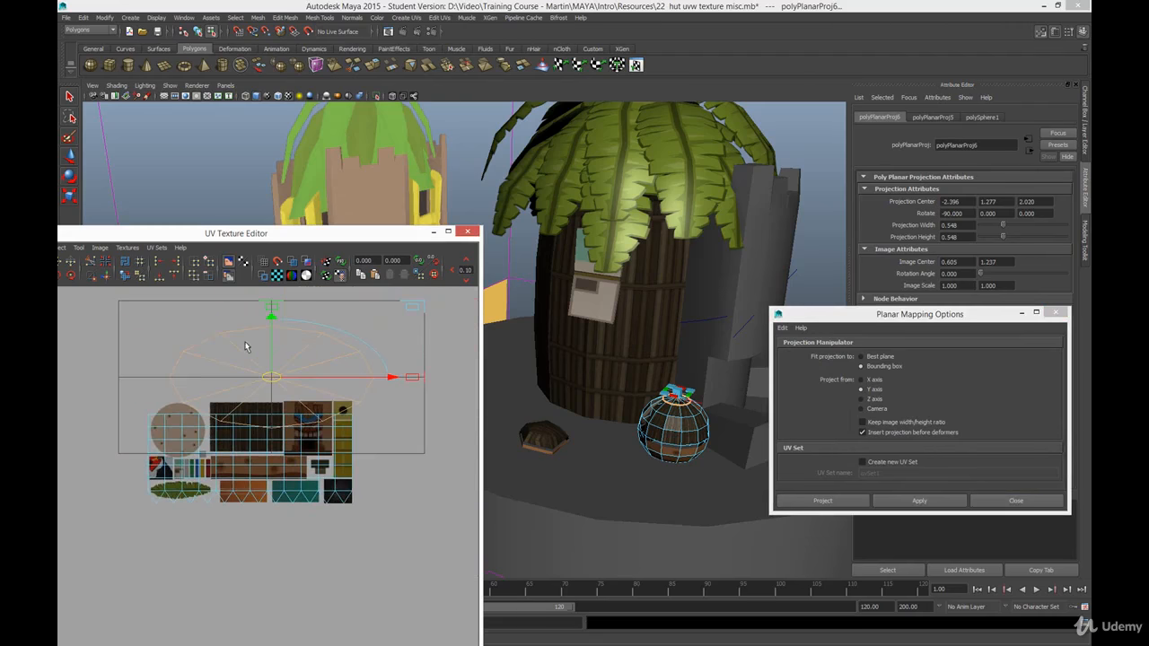
pyautogui.moveTo(411, 308); pyautogui.dragTo(410, 311)
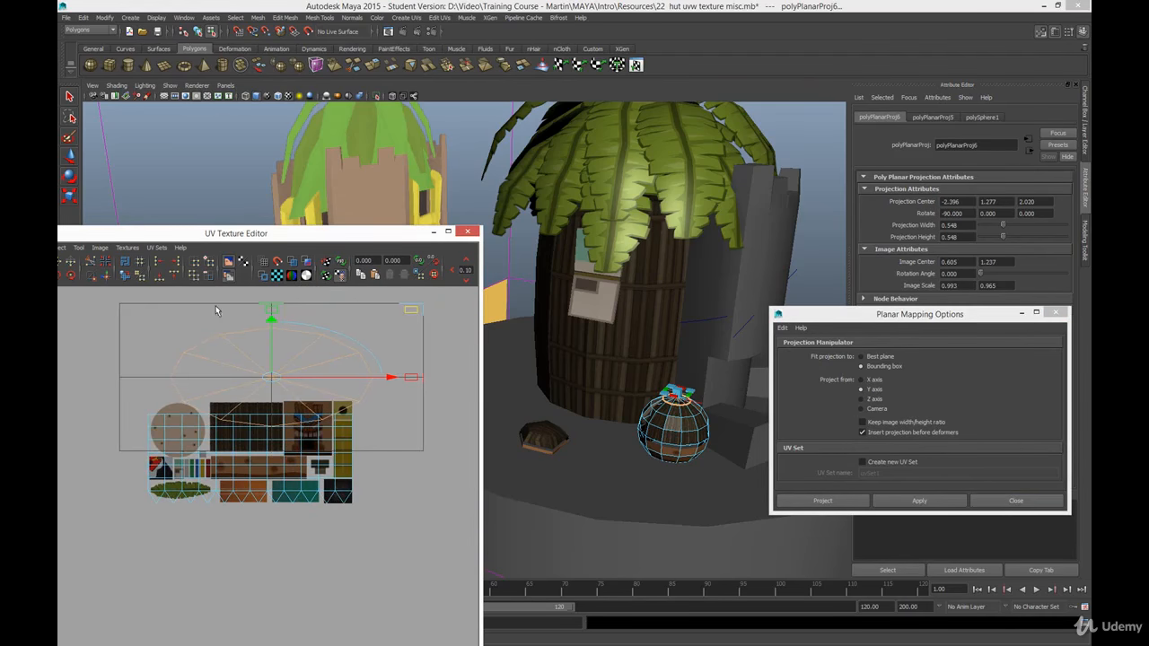
pyautogui.moveTo(124, 233); pyautogui.dragTo(241, 204)
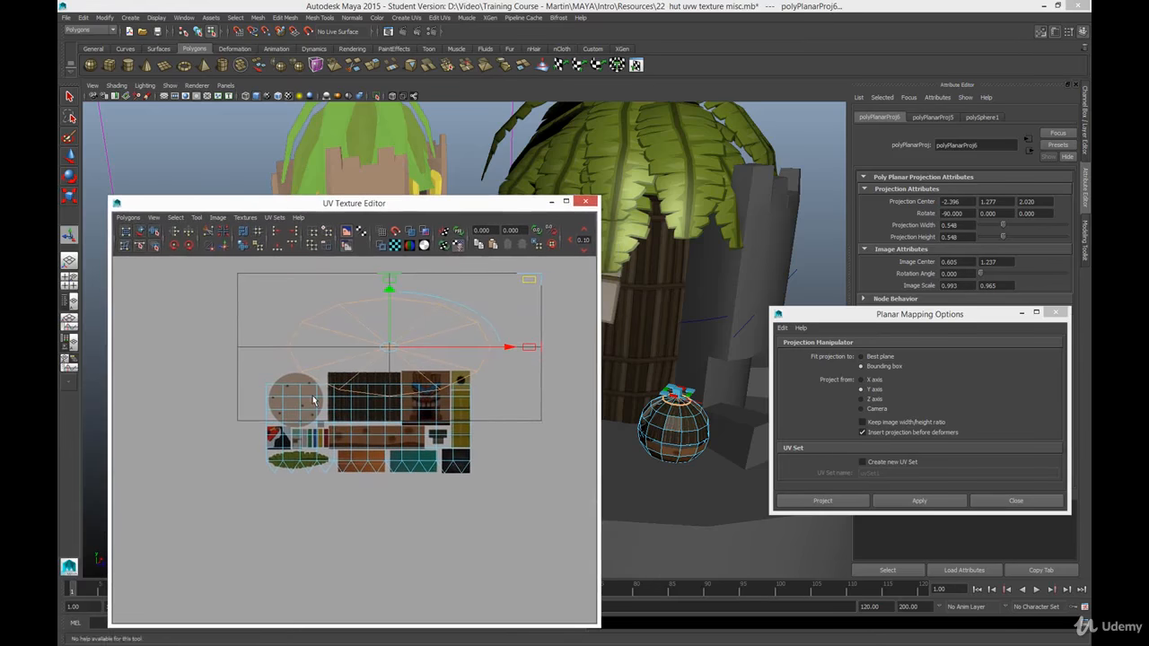
pyautogui.press('q')
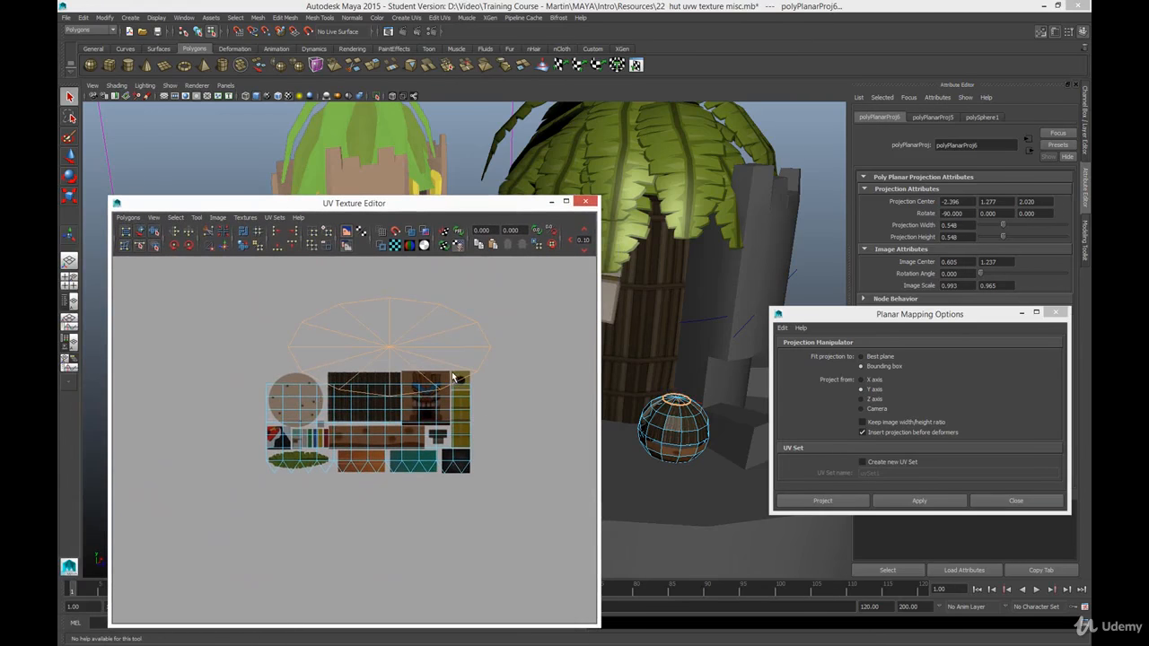
pyautogui.press('t')
pyautogui.moveTo(459, 348); pyautogui.dragTo(322, 358)
pyautogui.press('w')
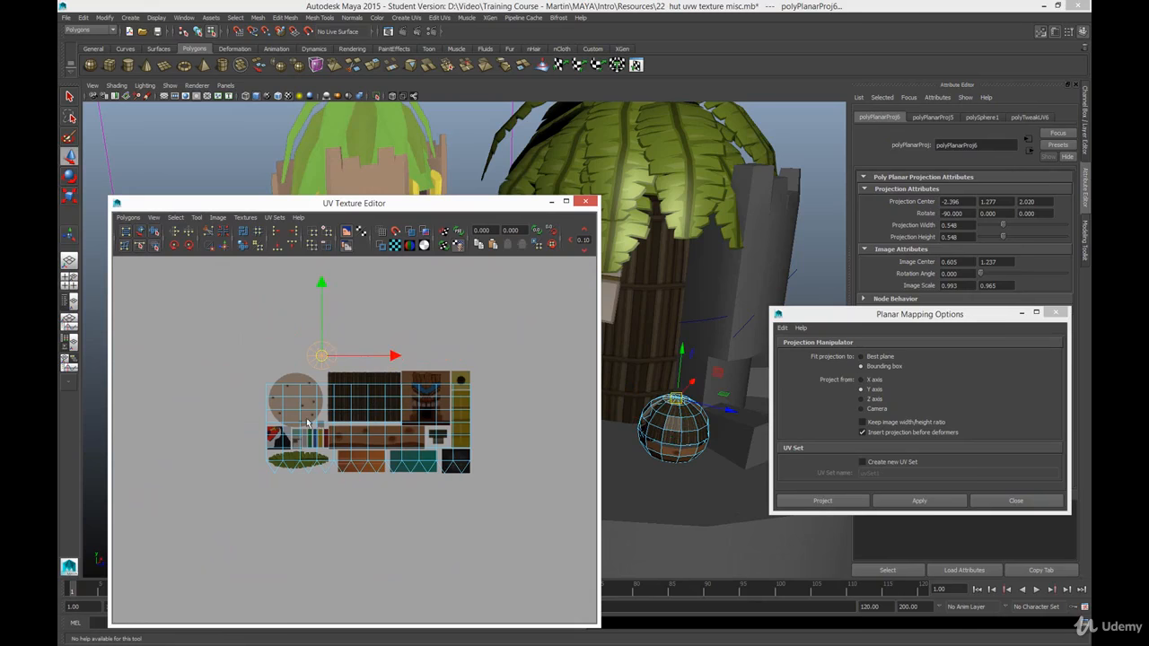
# Step: Planar-map the bottom ring of the sphere's faces from the Y axis
pyautogui.moveTo(248, 466); pyautogui.dragTo(520, 515)
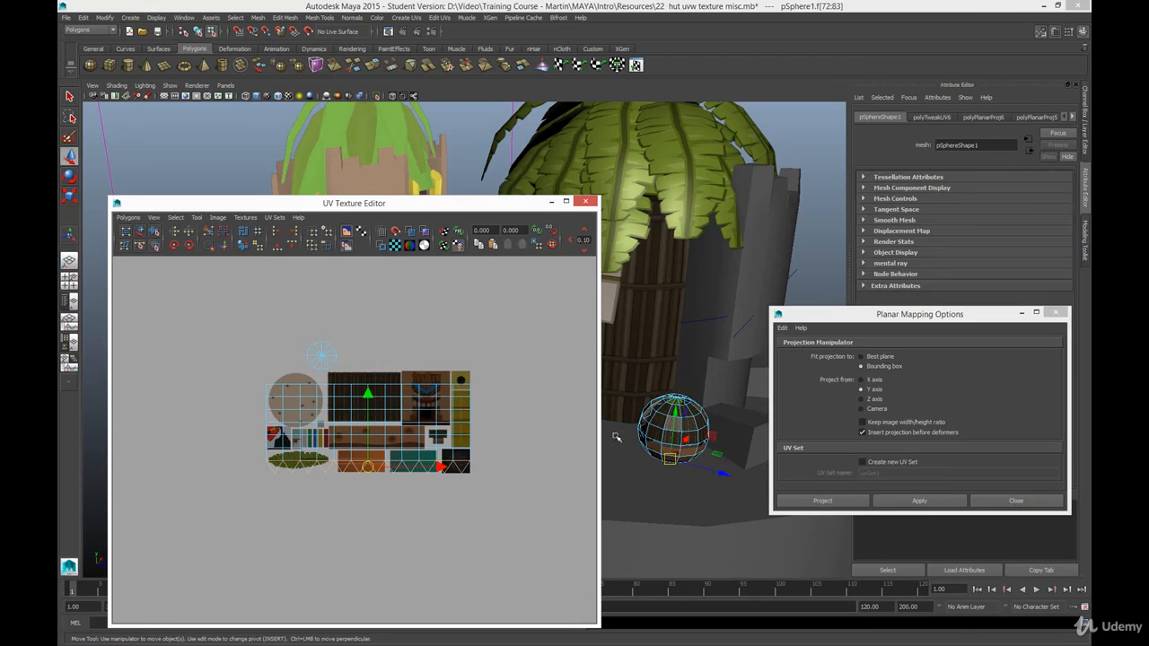
pyautogui.click(942, 504)
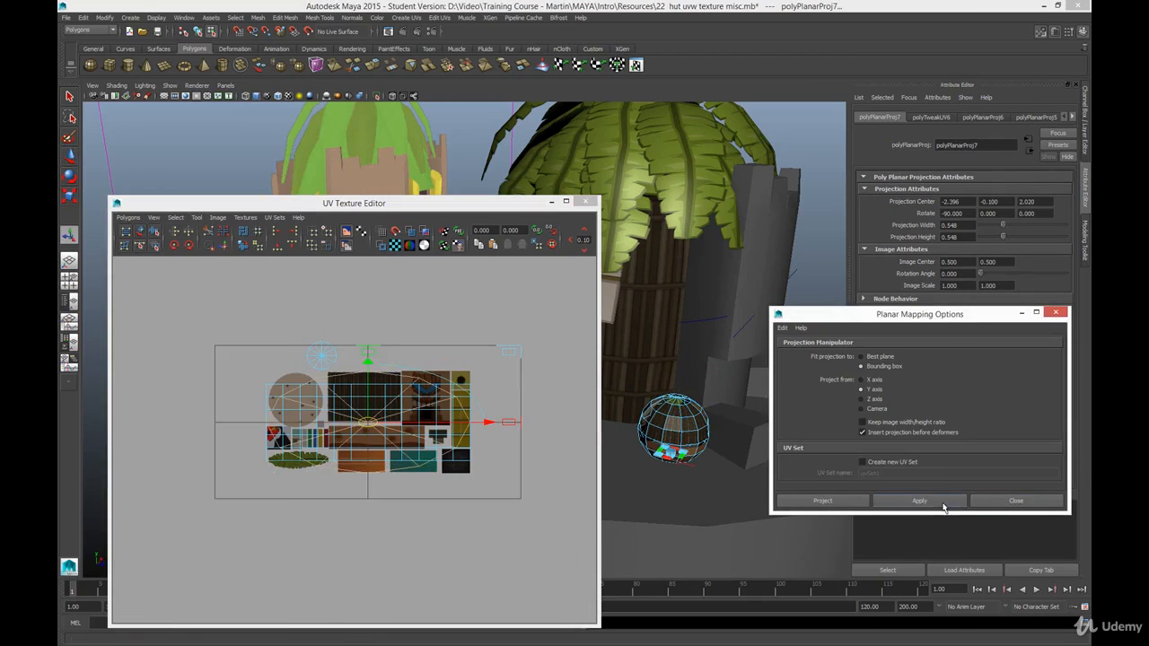
# Step: Shrink the bottom cap's UV shell and stack it on the top cap's shell in the space above the texture sheet
pyautogui.click(1021, 504)
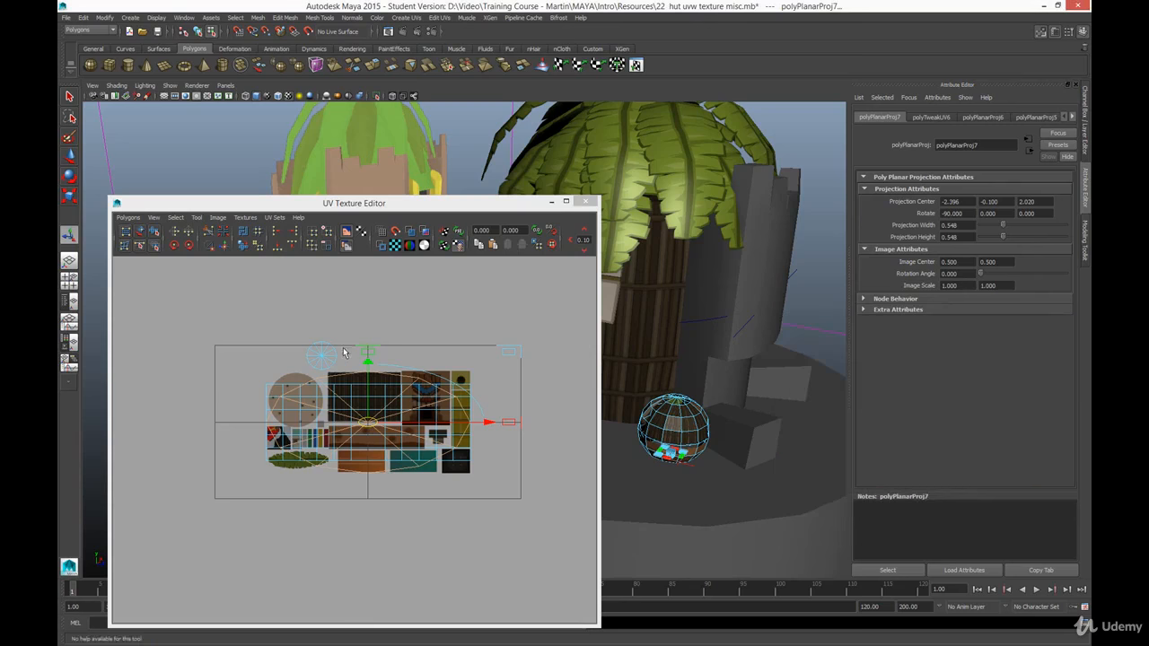
pyautogui.click(385, 351)
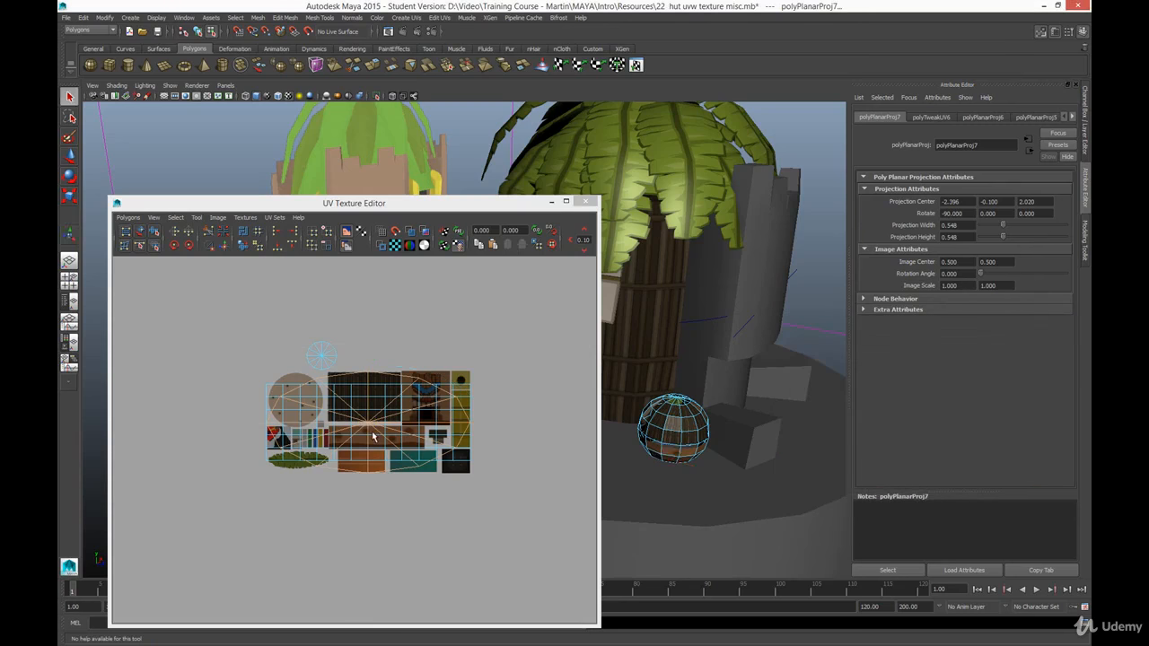
pyautogui.press('r')
pyautogui.moveTo(428, 420); pyautogui.dragTo(362, 468)
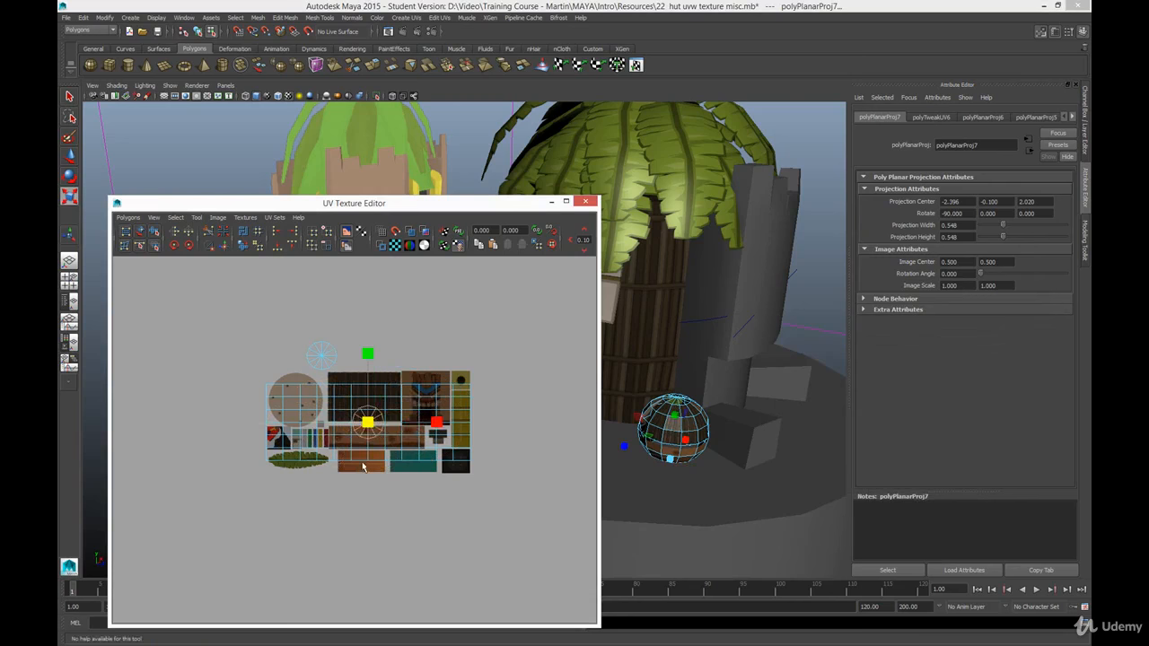
pyautogui.press('w')
pyautogui.moveTo(369, 424); pyautogui.dragTo(323, 354)
pyautogui.scroll(2, 323, 358)
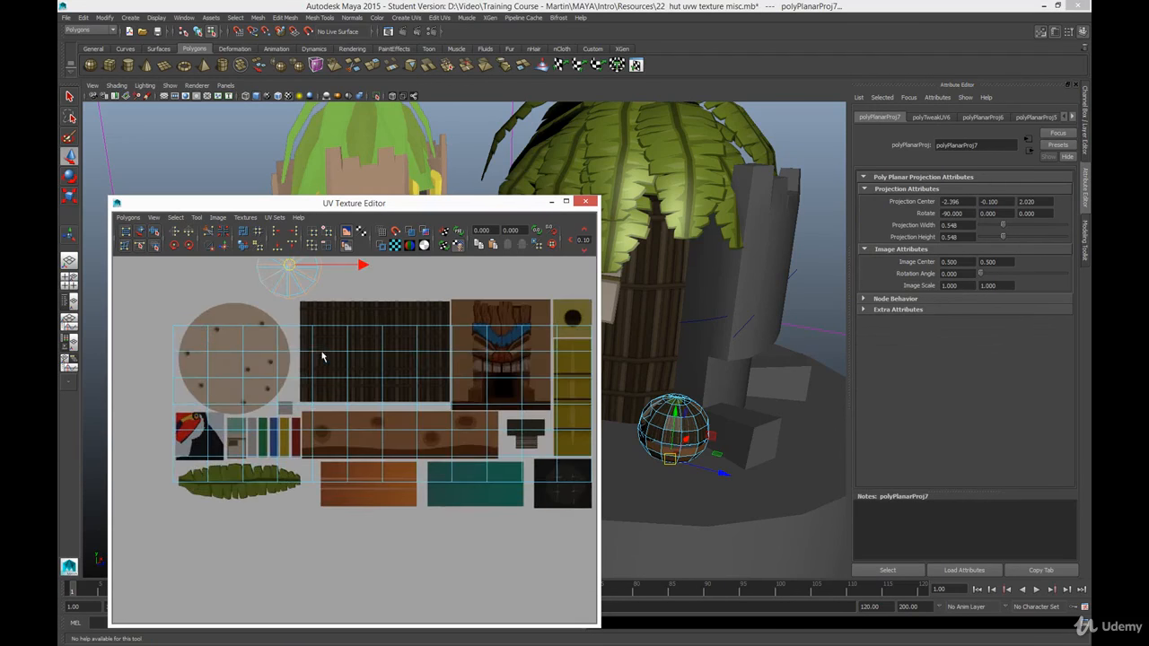
pyautogui.scroll(1, 281, 330)
pyautogui.scroll(-1, 282, 333)
pyautogui.keyDown('alt'); pyautogui.moveTo(283, 332); pyautogui.dragTo(245, 391, button='middle'); pyautogui.keyUp('alt')
# Step: Move both stacked cap shells onto the small grey square of the texture and scale them to fit inside it
pyautogui.press('r')
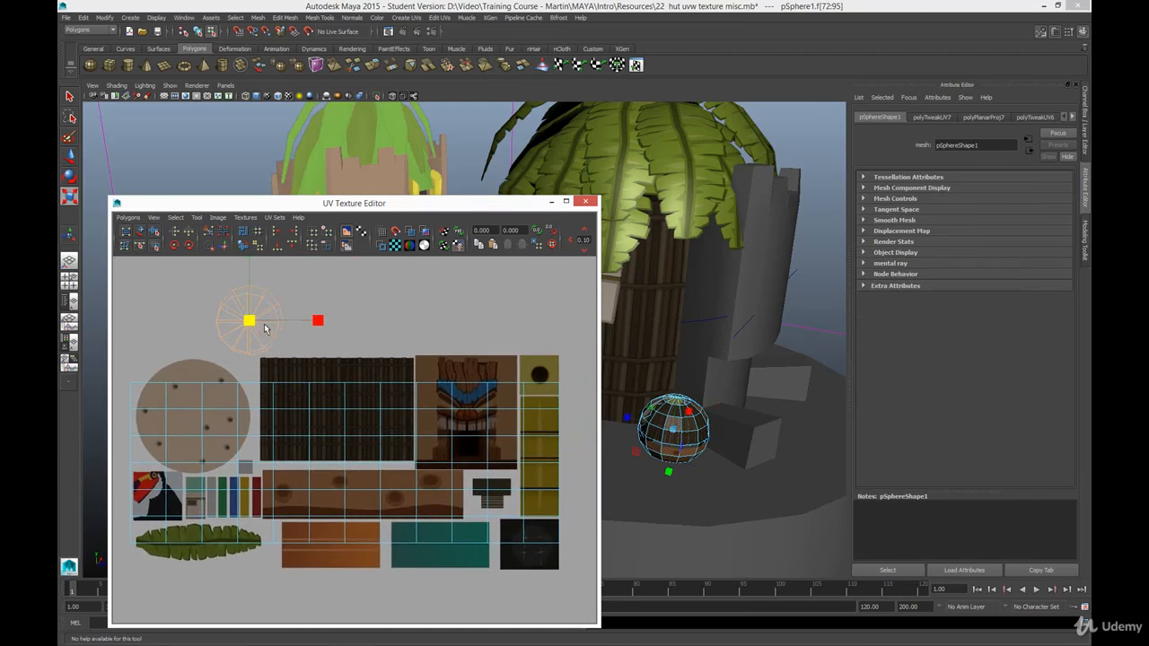
pyautogui.press('w')
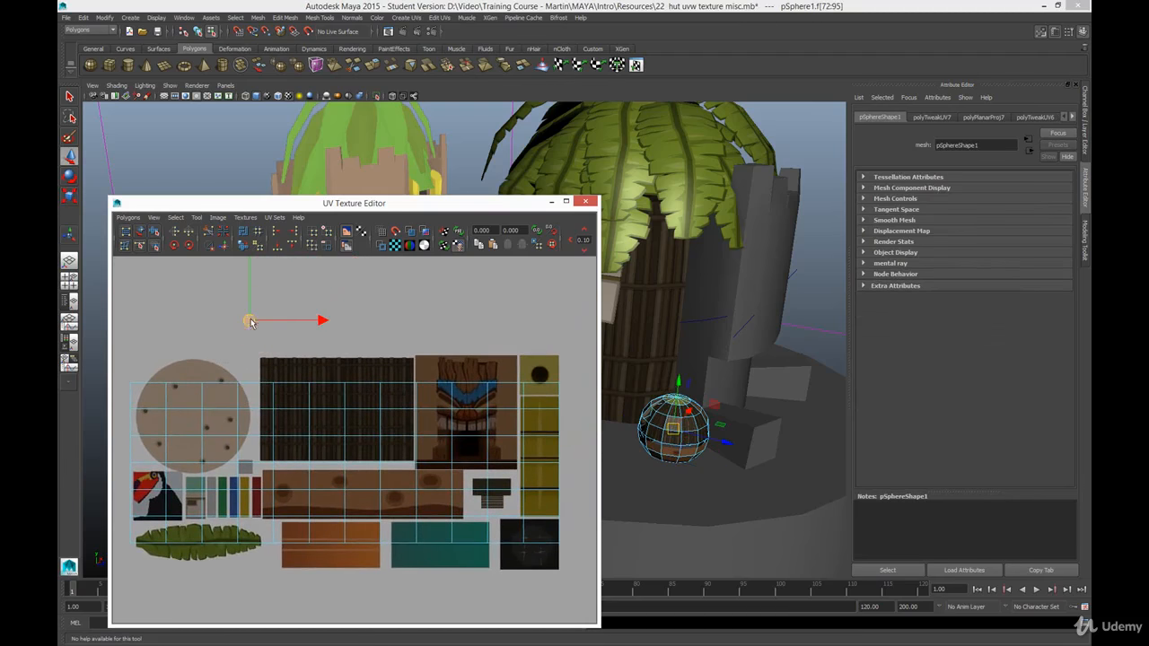
pyautogui.moveTo(250, 323); pyautogui.dragTo(244, 470)
pyautogui.scroll(4, 242, 492)
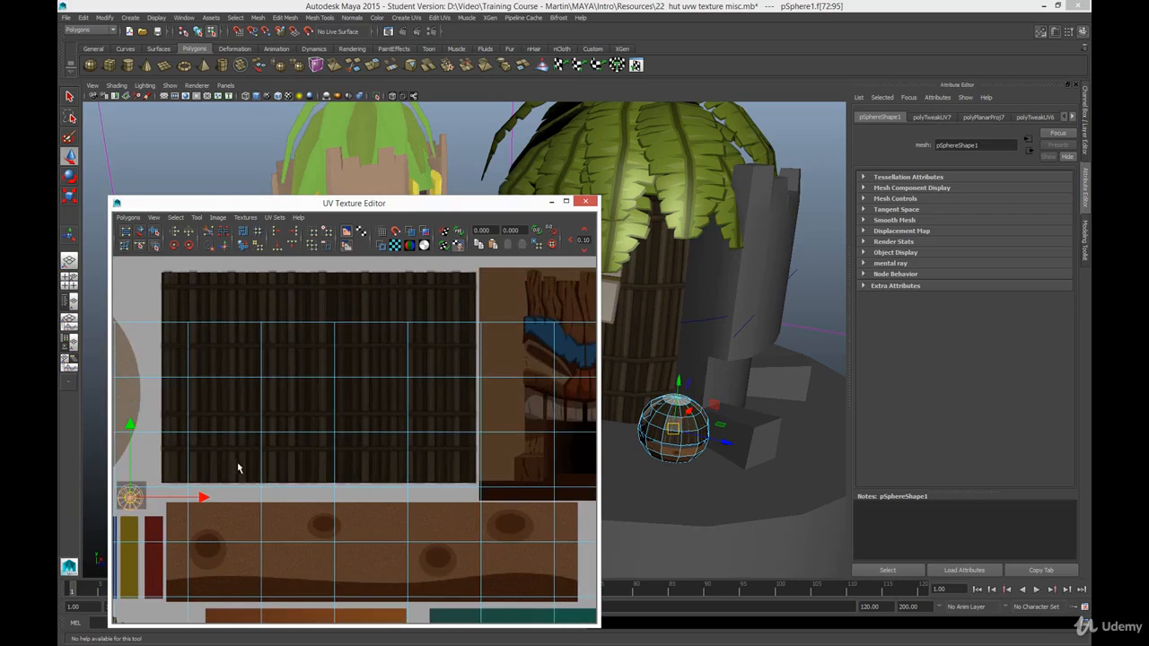
pyautogui.press('f')
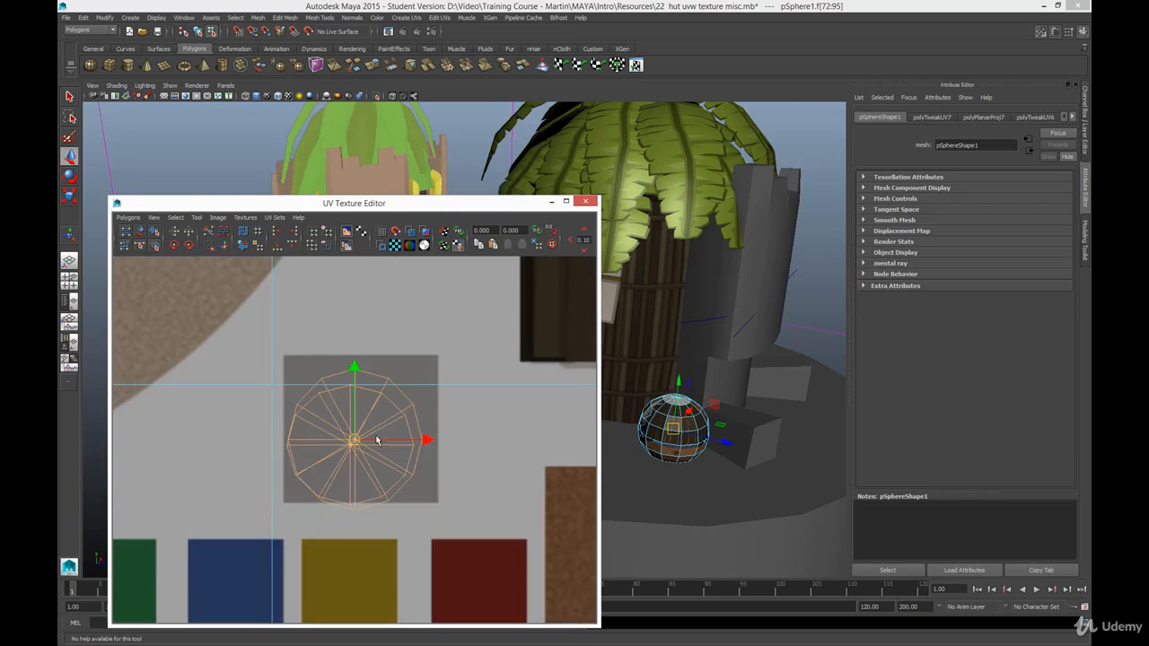
pyautogui.press('r')
pyautogui.moveTo(359, 440); pyautogui.dragTo(341, 441)
pyautogui.press('w')
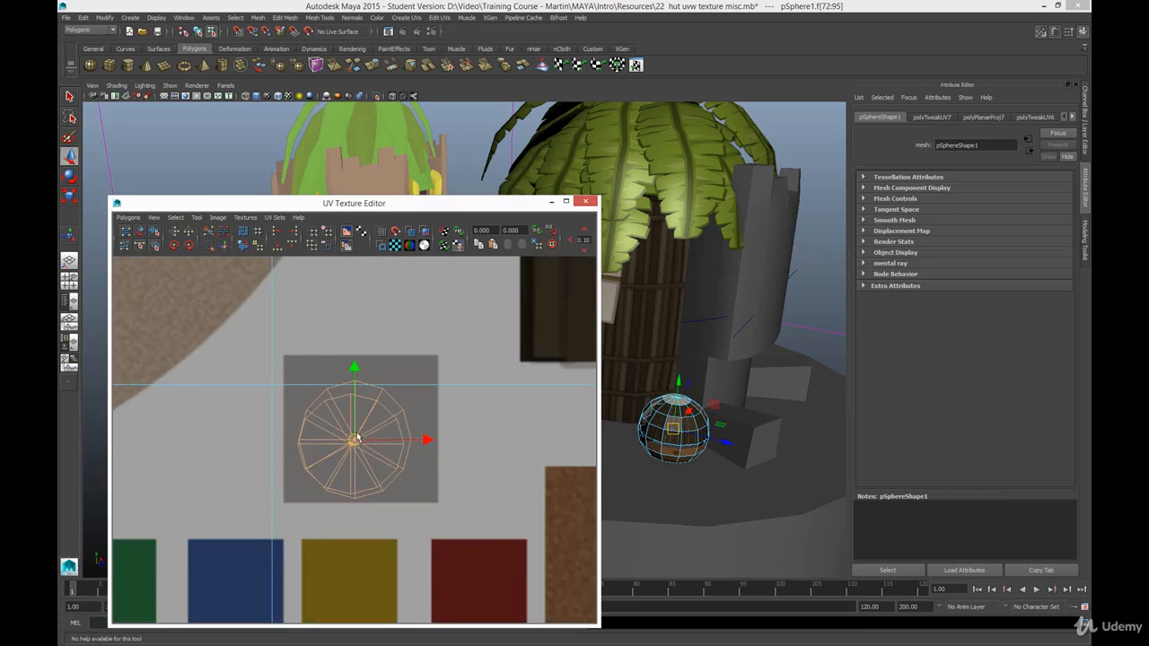
pyautogui.scroll(-4, 326, 369)
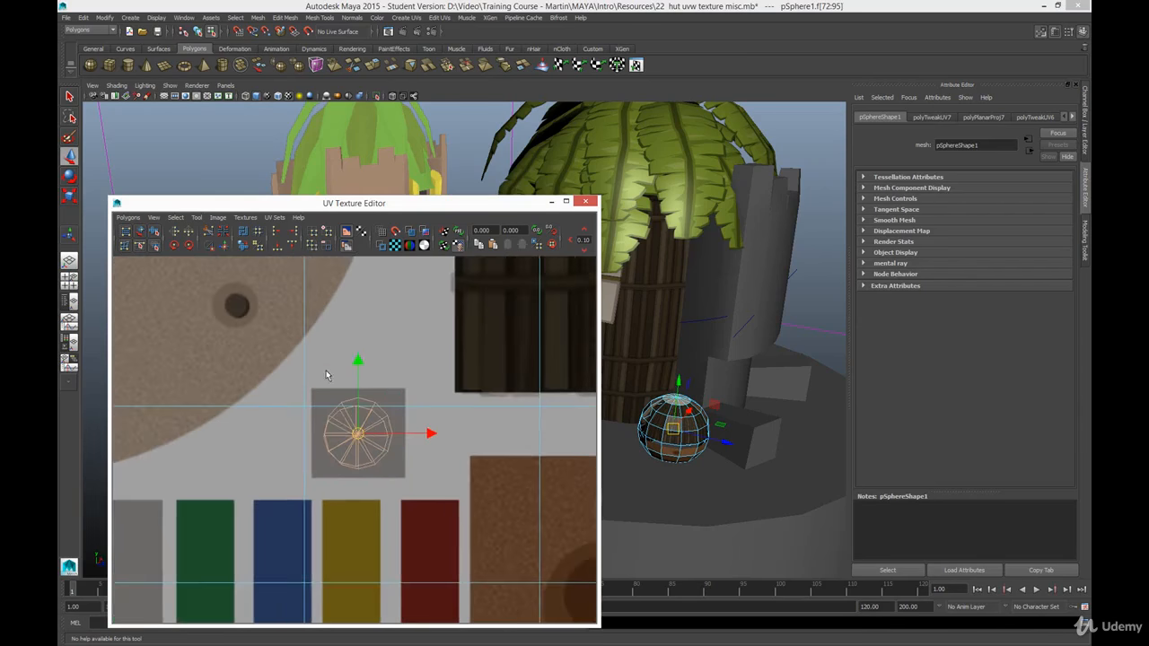
pyautogui.scroll(-2, 337, 426)
pyautogui.scroll(-3, 393, 464)
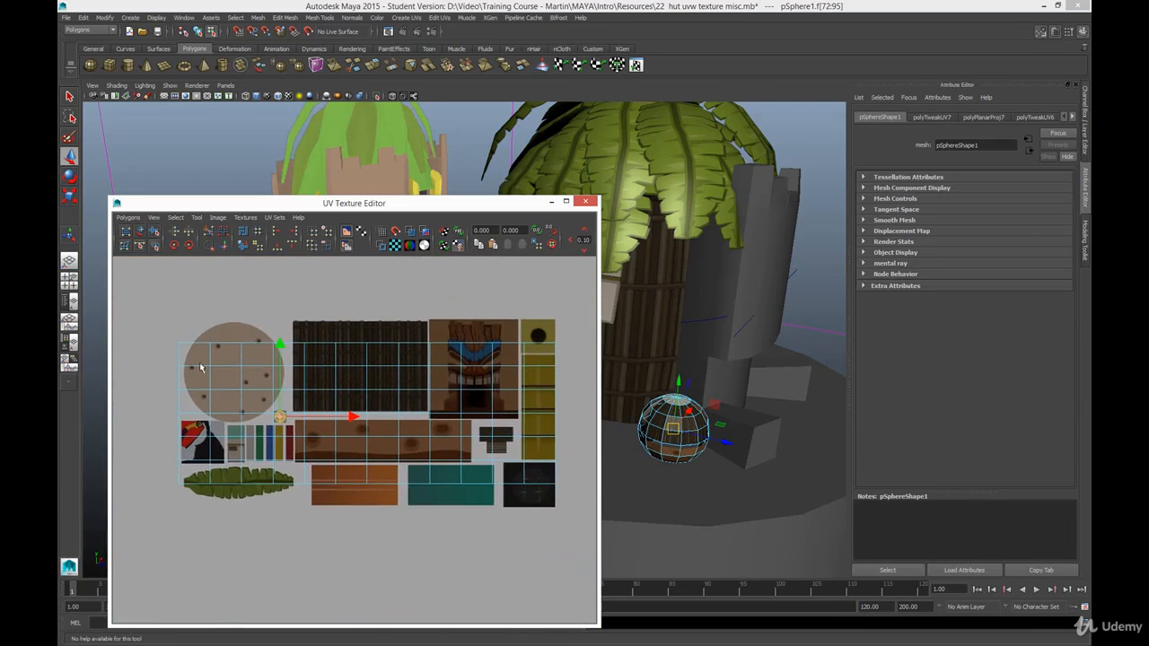
# Step: Select the two leftmost columns of faces in the sphere's side shell and try to move them vertically
pyautogui.click(214, 446)
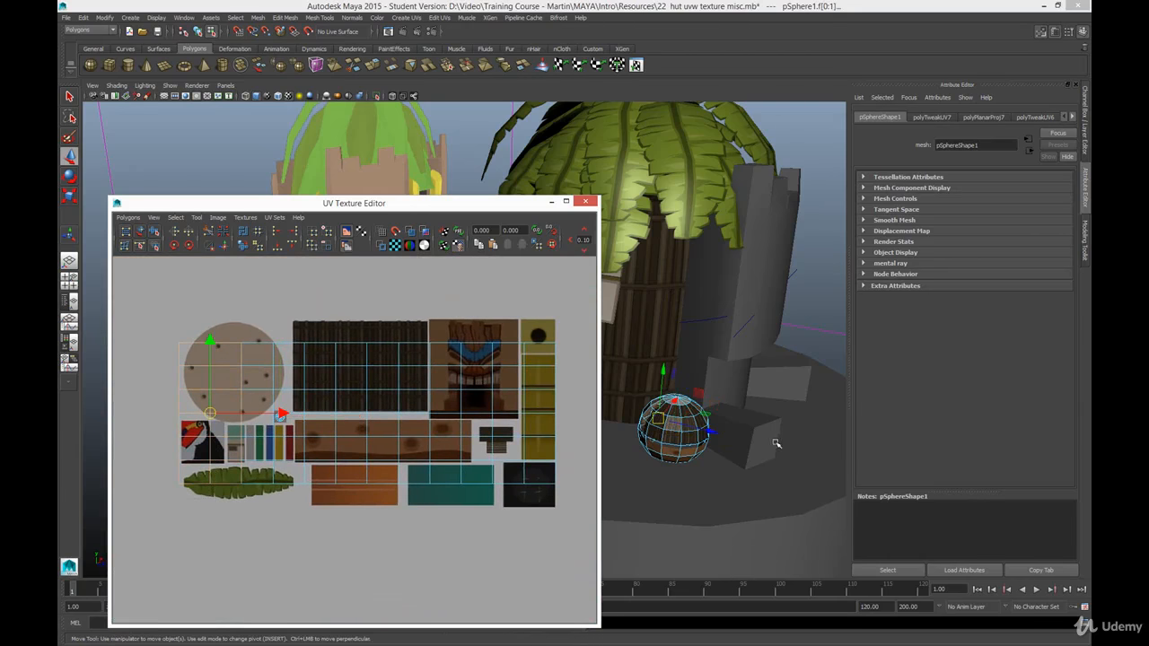
pyautogui.press('f')
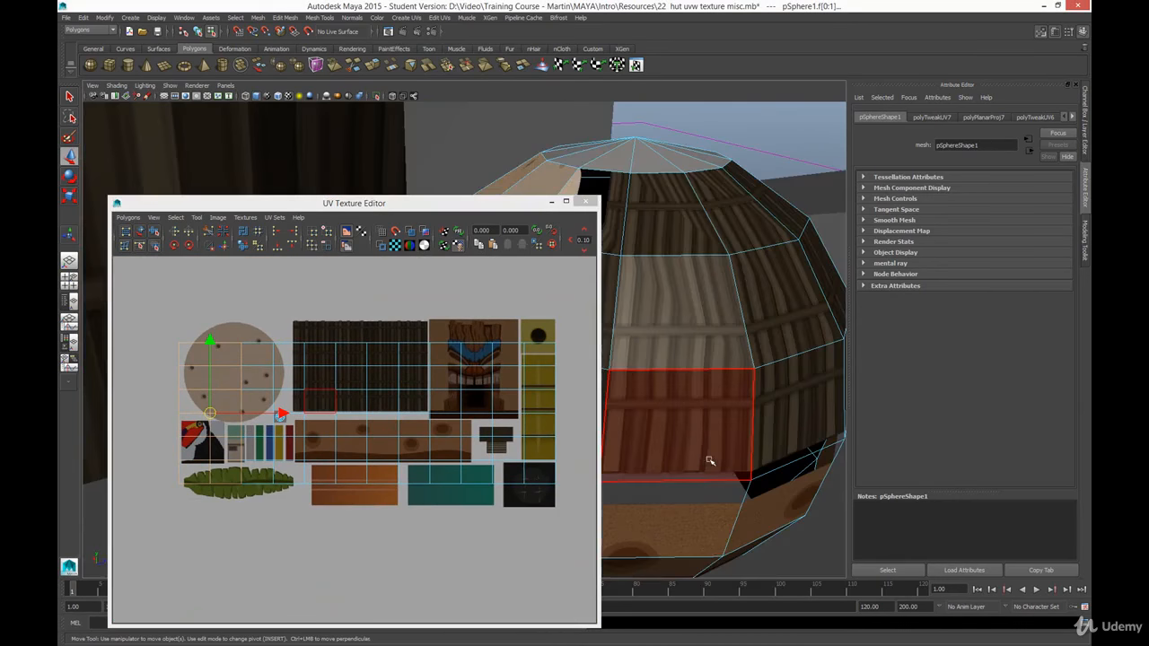
pyautogui.keyDown('alt'); pyautogui.moveTo(709, 461); pyautogui.dragTo(718, 413); pyautogui.keyUp('alt')
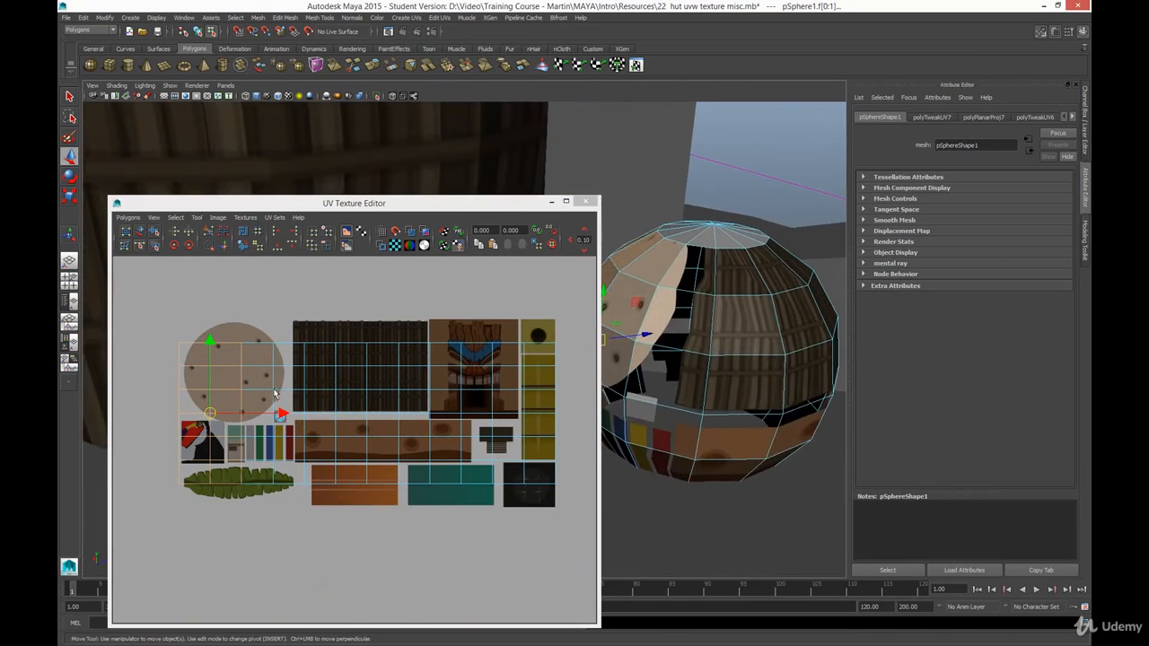
pyautogui.moveTo(158, 324); pyautogui.dragTo(238, 542)
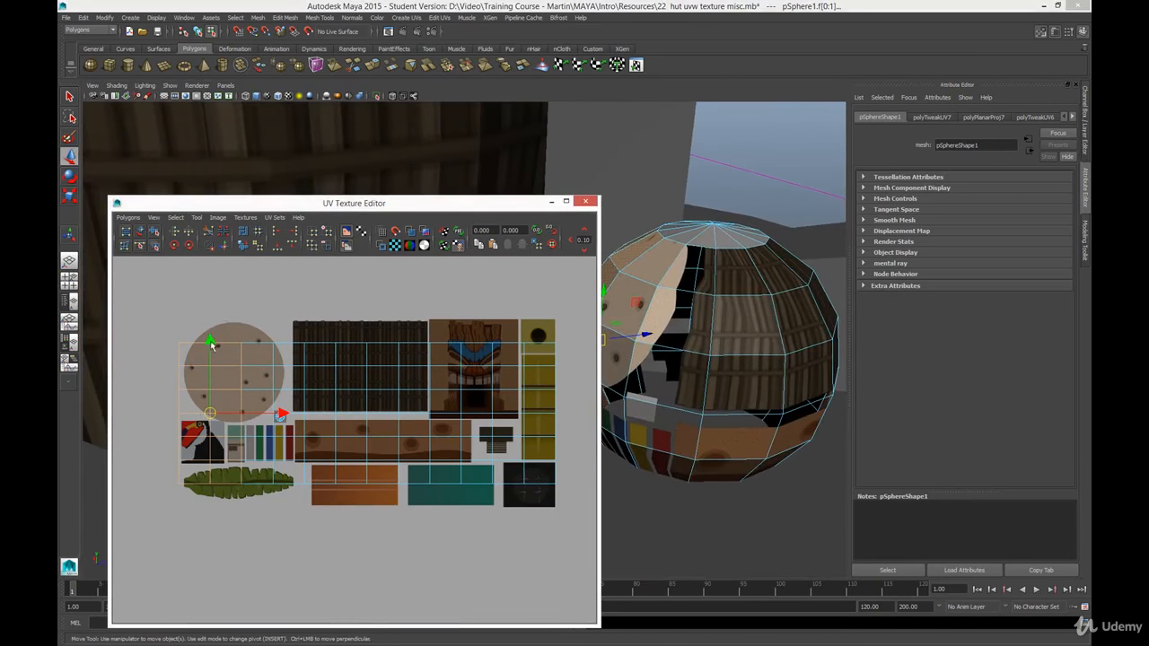
pyautogui.moveTo(210, 344)
pyautogui.mouseDown()
pyautogui.moveTo(230, 361)
pyautogui.moveTo(232, 350)
pyautogui.mouseUp()
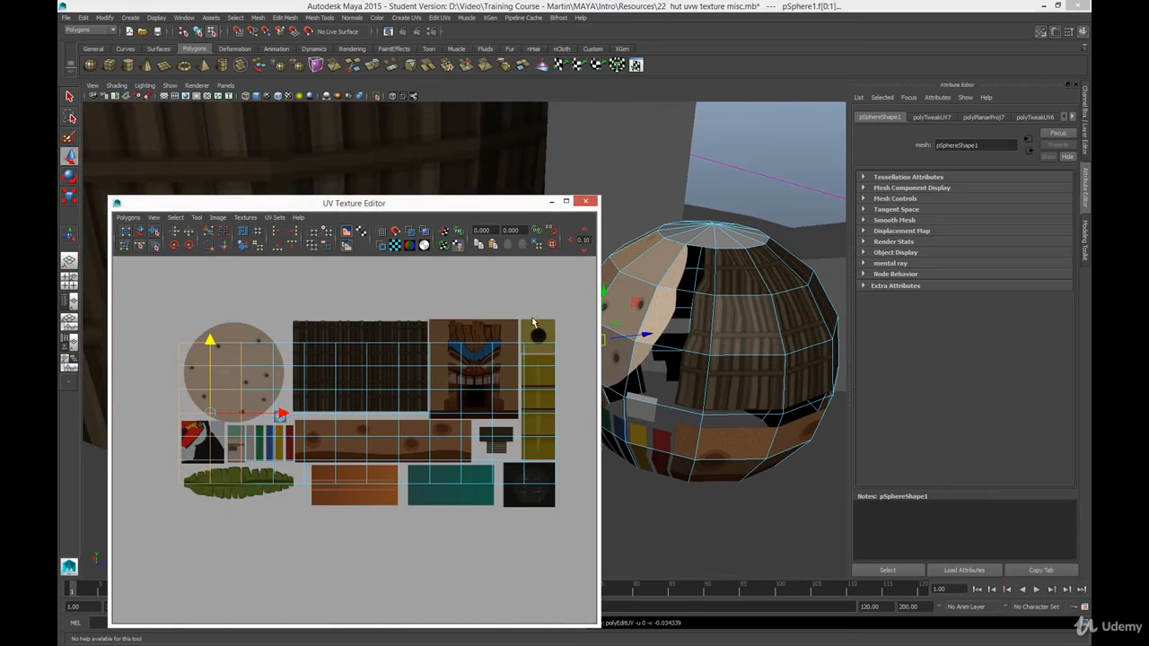
pyautogui.moveTo(691, 332)
pyautogui.keyDown('alt'); pyautogui.mouseDown()
pyautogui.moveTo(706, 333)
pyautogui.moveTo(679, 325)
pyautogui.mouseUp(); pyautogui.keyUp('alt')
pyautogui.click(218, 401)
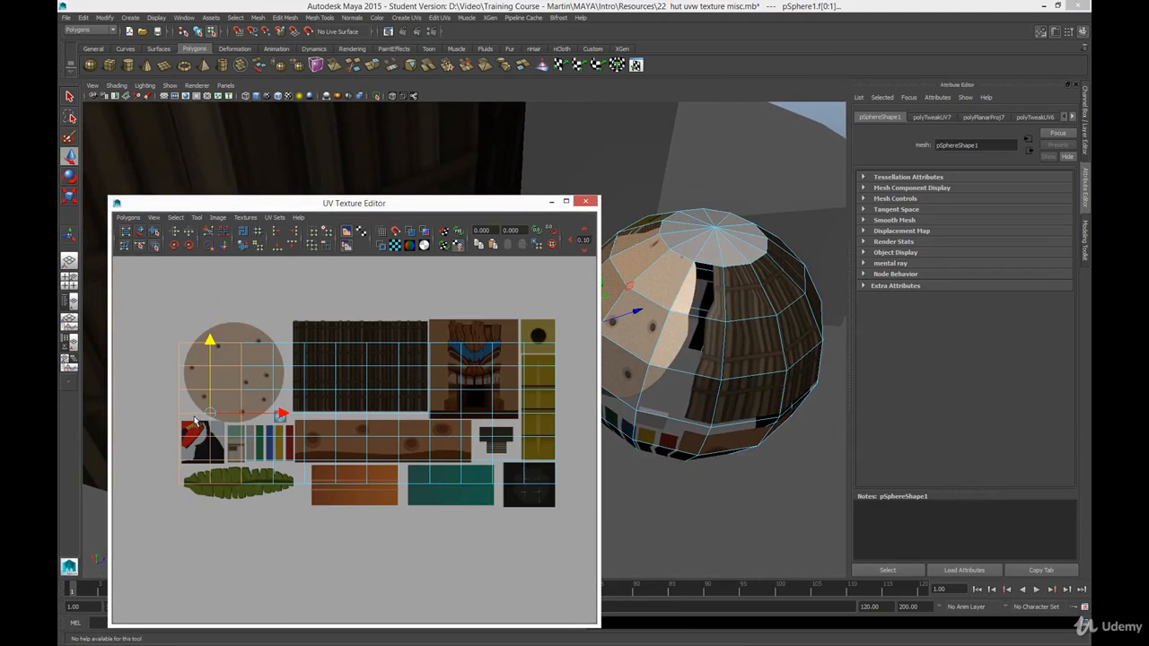
pyautogui.moveTo(195, 422); pyautogui.dragTo(230, 423, button='right')
pyautogui.click(140, 350)
pyautogui.moveTo(168, 338); pyautogui.dragTo(230, 508)
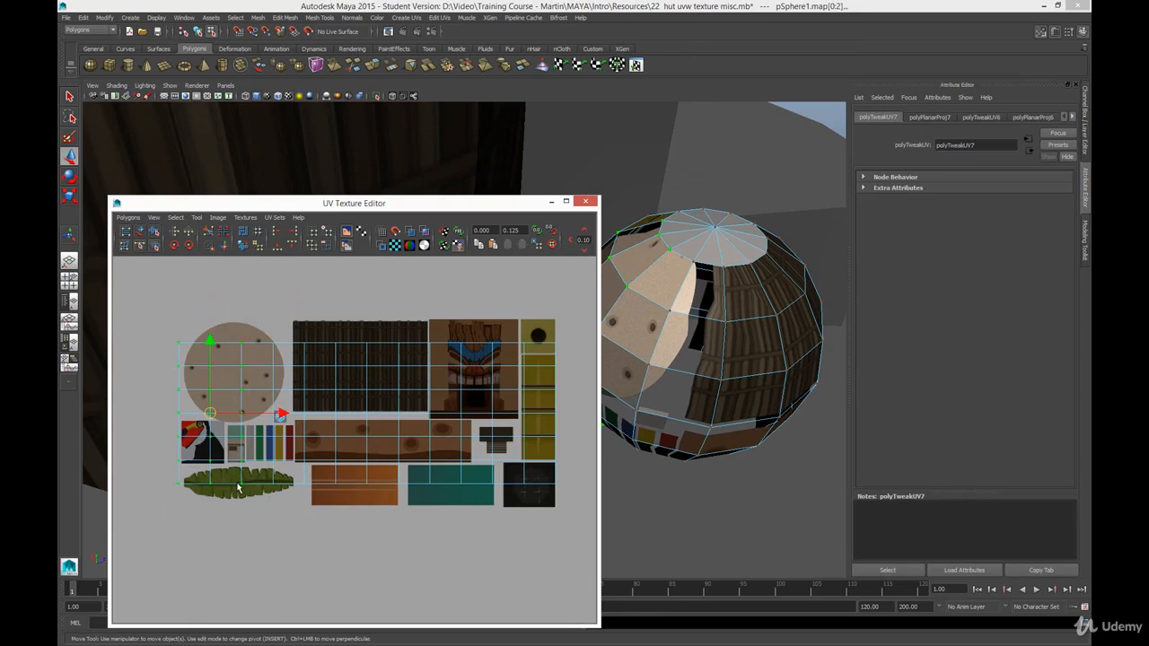
pyautogui.click(224, 443)
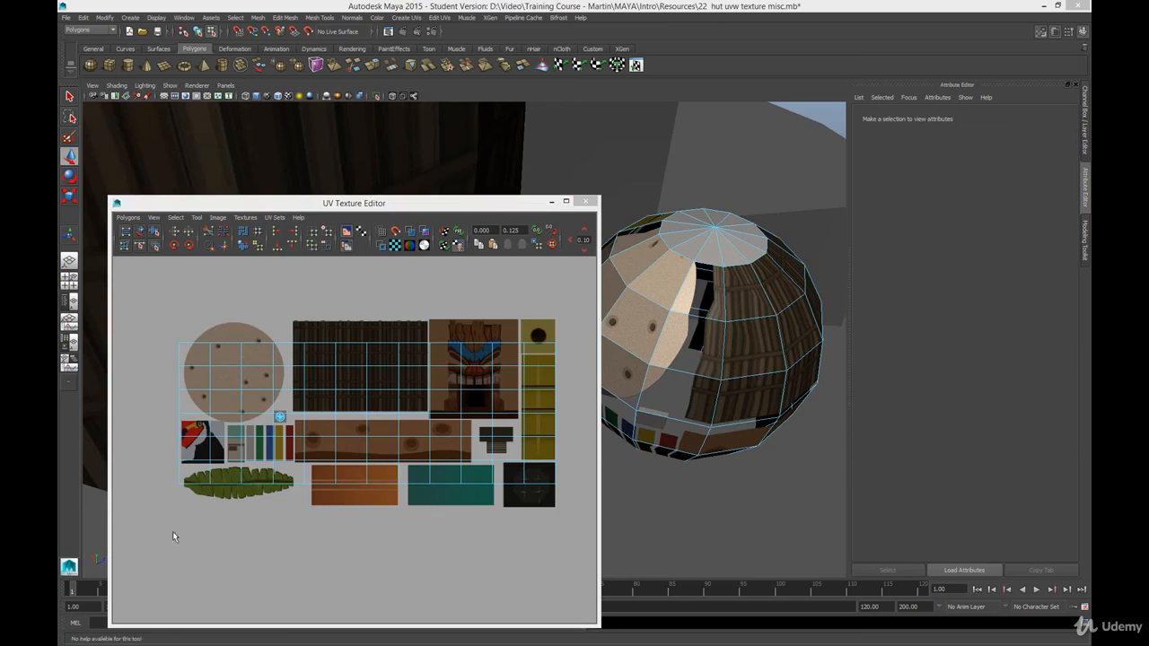
# Step: Split the two leftmost columns of faces from the sphere's side shell and move them left, apart from the remaining UVs
pyautogui.moveTo(170, 322); pyautogui.dragTo(232, 509)
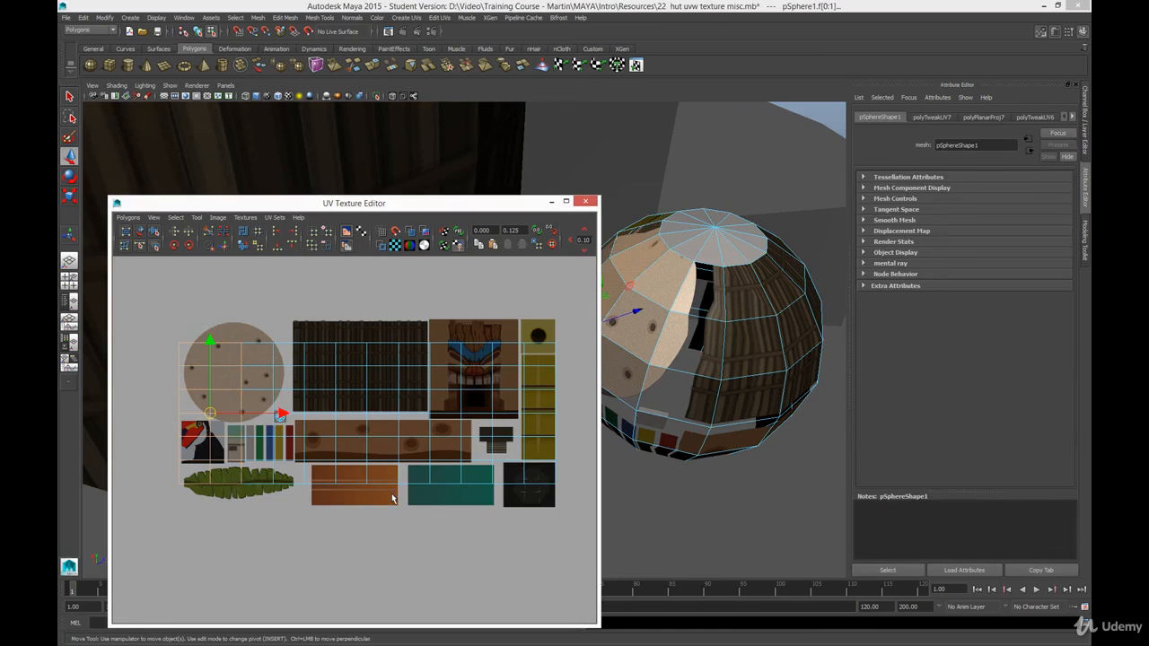
pyautogui.click(130, 218)
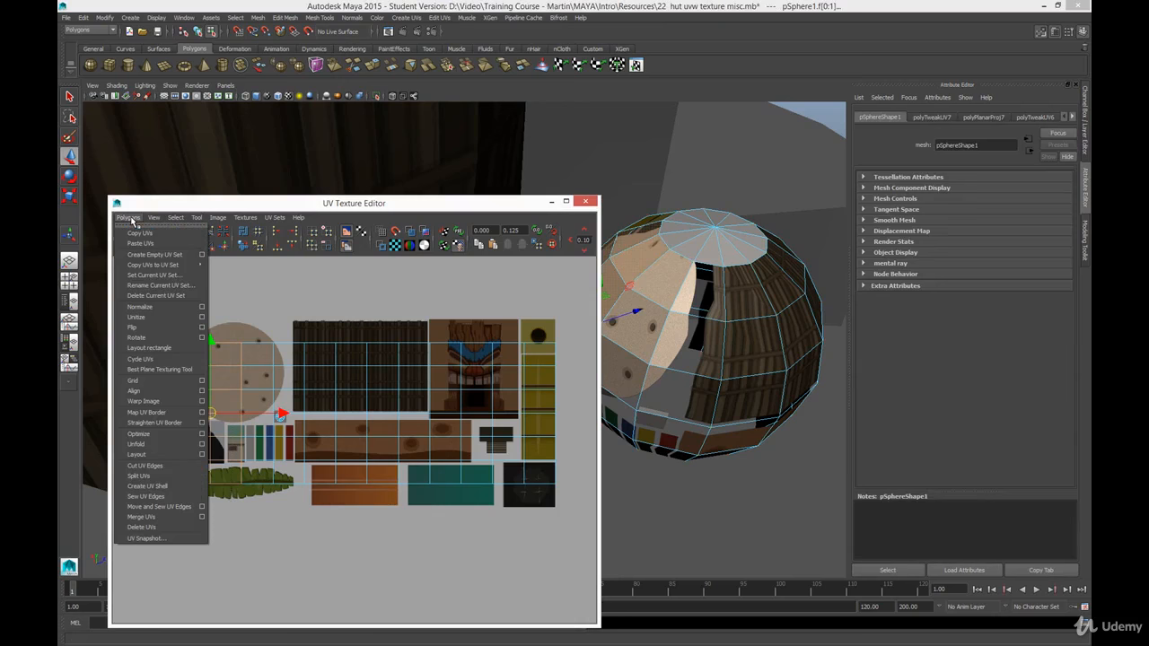
pyautogui.click(152, 477)
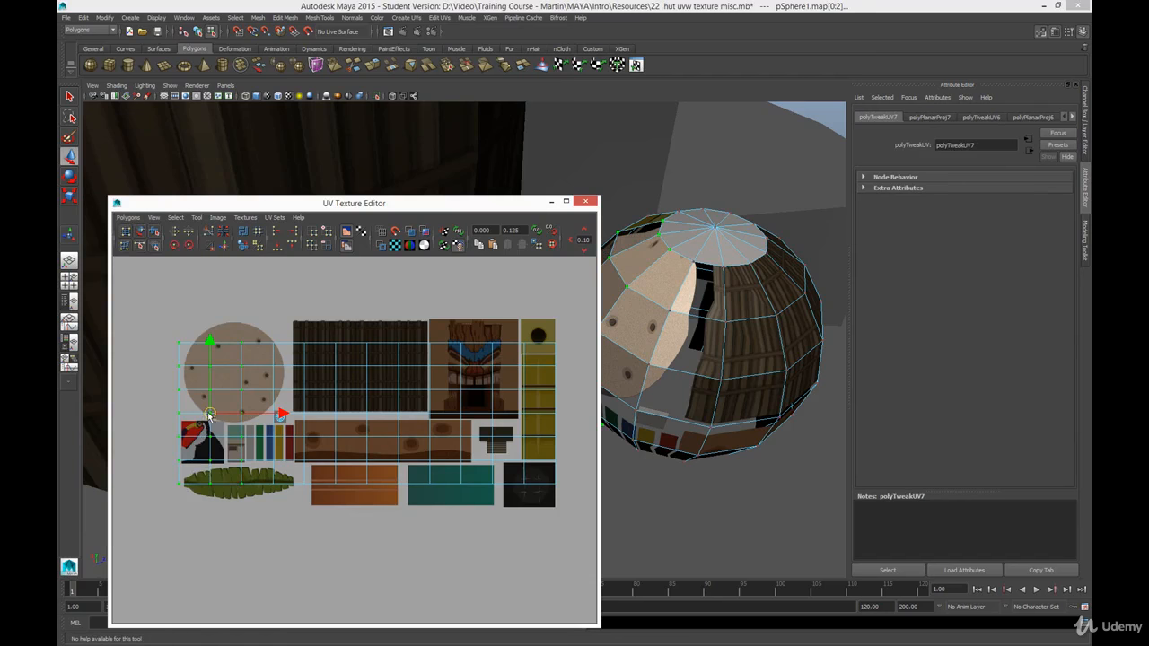
pyautogui.click(185, 325)
pyautogui.moveTo(196, 334); pyautogui.dragTo(227, 541)
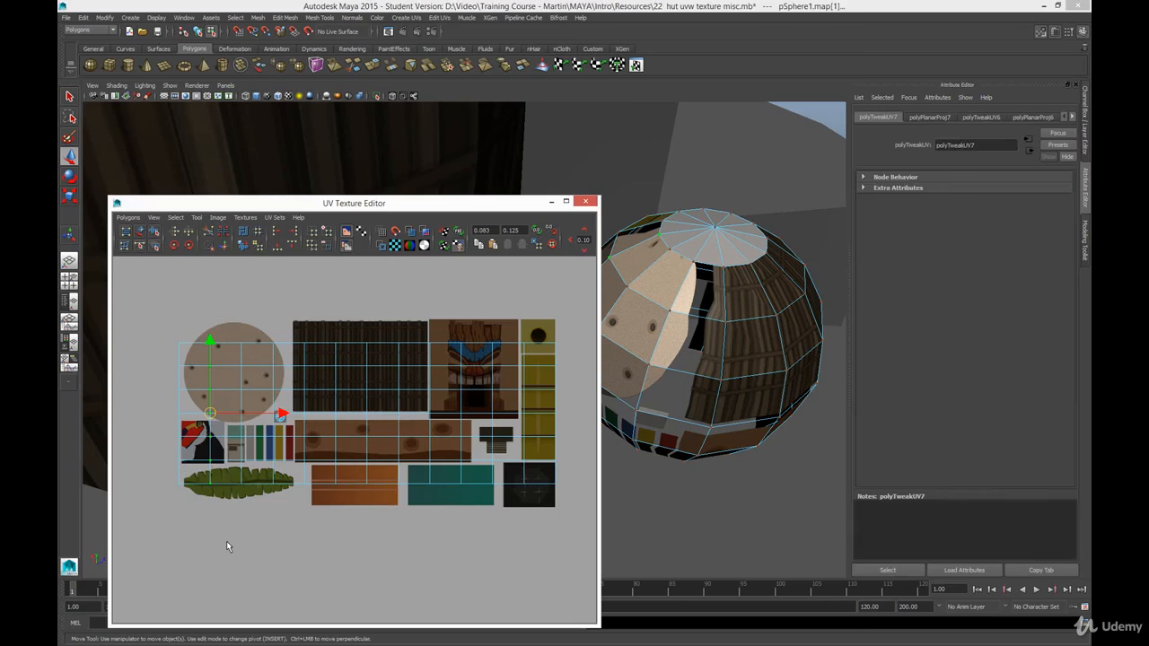
pyautogui.click(173, 332)
pyautogui.rightClick(159, 343)
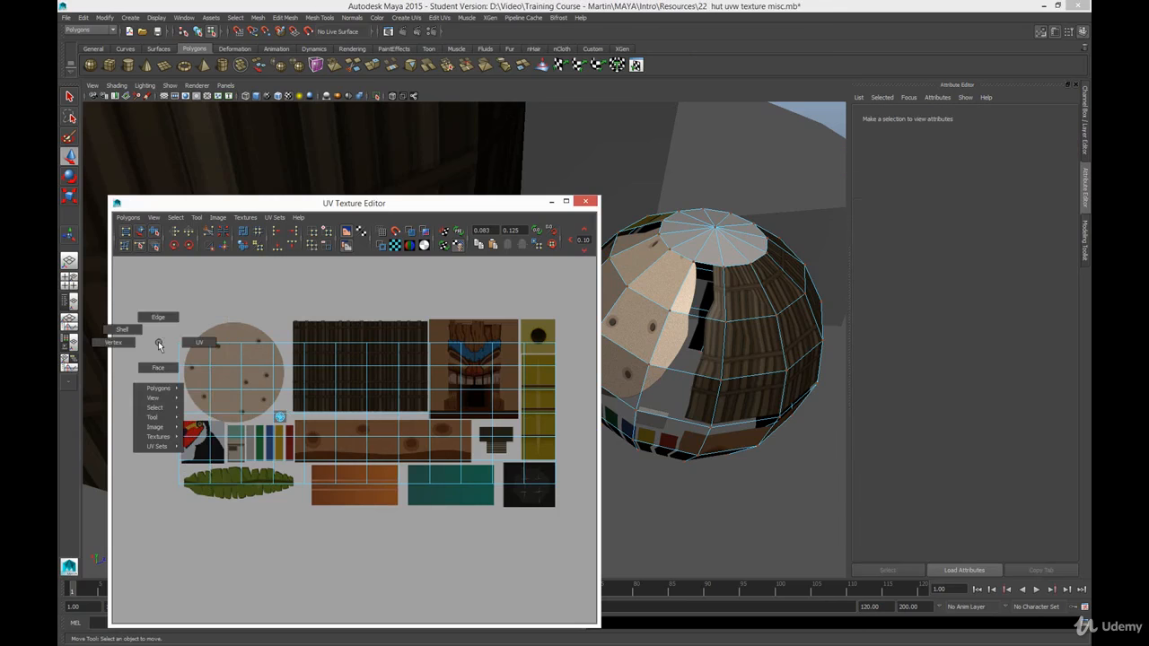
pyautogui.moveTo(159, 343); pyautogui.dragTo(159, 369, button='right')
pyautogui.moveTo(170, 331); pyautogui.dragTo(226, 516)
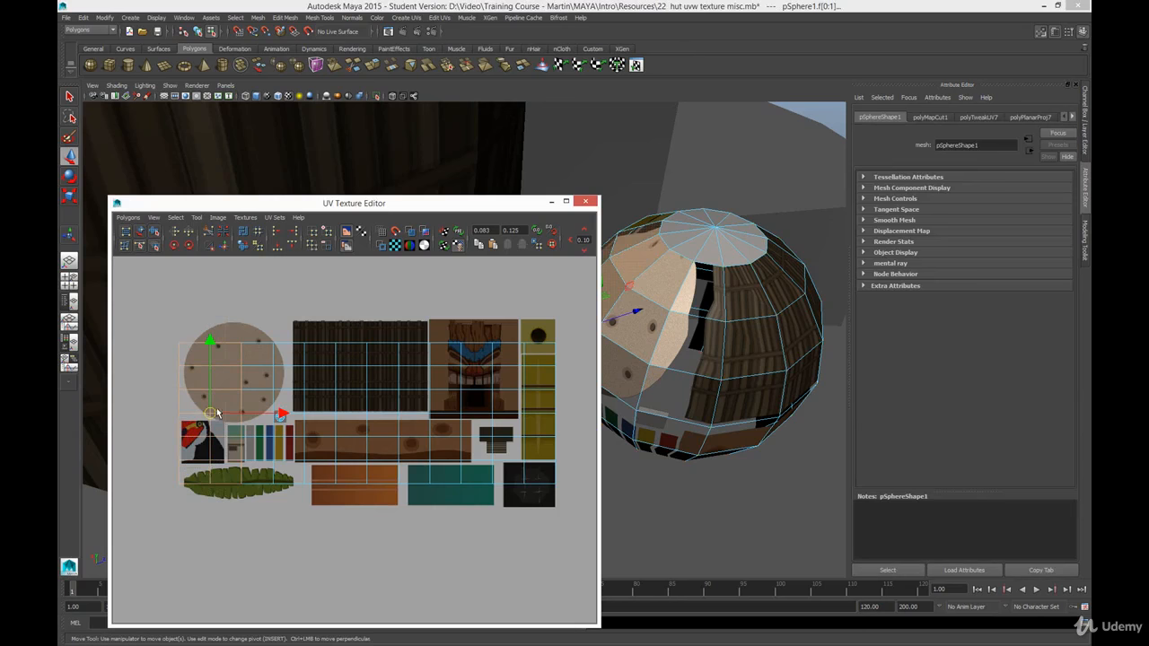
pyautogui.moveTo(216, 413); pyautogui.dragTo(160, 419)
# Step: Try to split the next two columns of faces together with the overlapping cap shells, and undo the split
pyautogui.moveTo(239, 348); pyautogui.dragTo(287, 533)
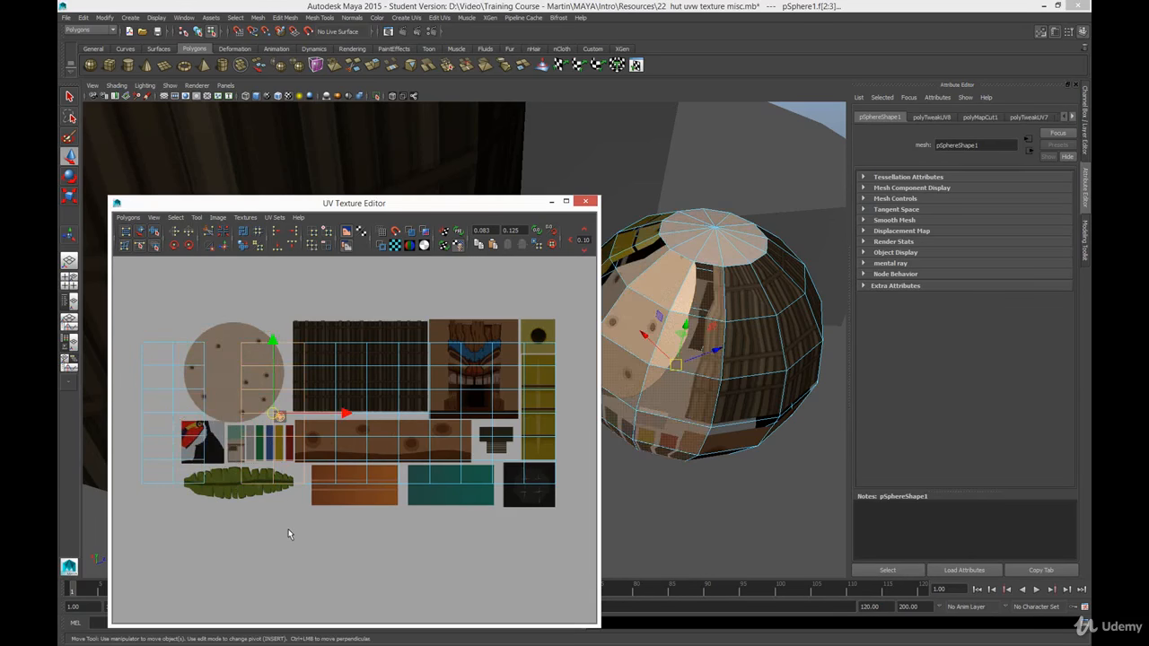
pyautogui.click(128, 217)
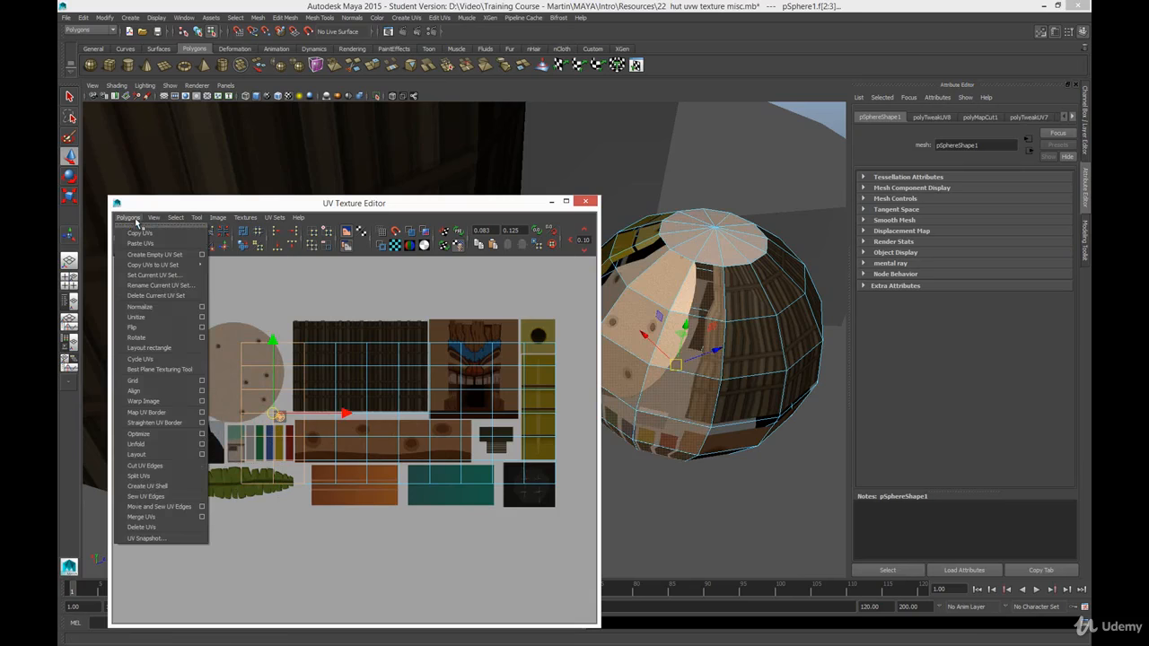
pyautogui.click(150, 477)
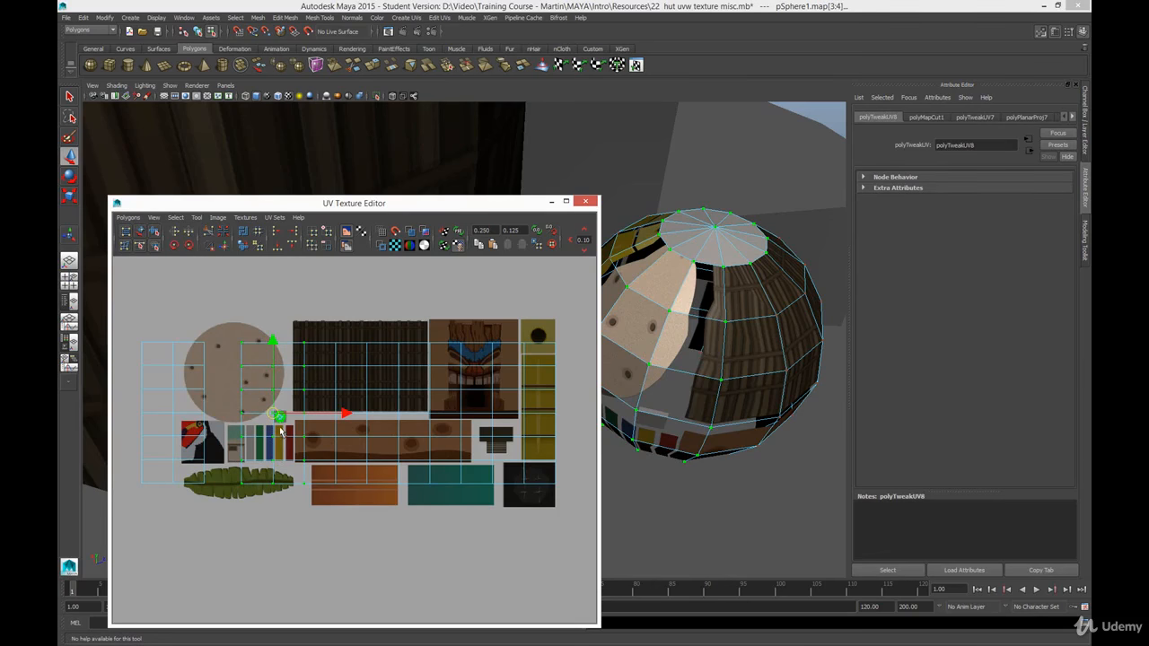
pyautogui.hotkey('ctrl', 'z')
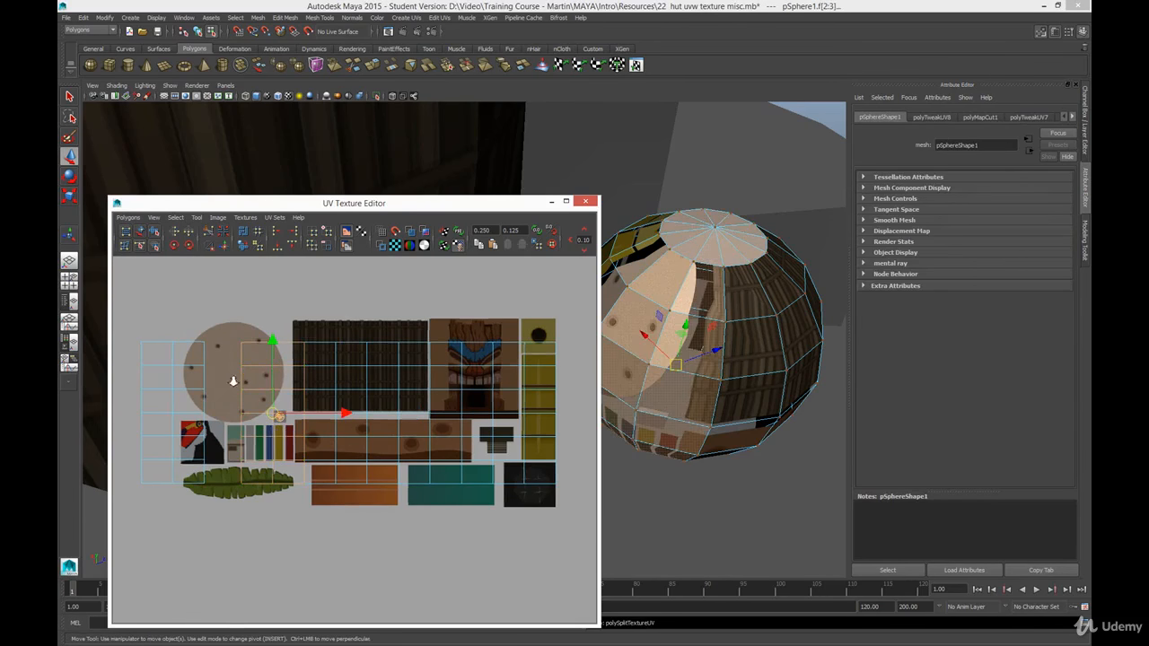
# Step: Reselect the first two face columns of the remaining side shell, leaving the cap shells on the grey square out of the selection
pyautogui.scroll(7, 313, 414)
pyautogui.keyDown('alt'); pyautogui.moveTo(313, 414); pyautogui.dragTo(421, 425, button='middle'); pyautogui.keyUp('alt')
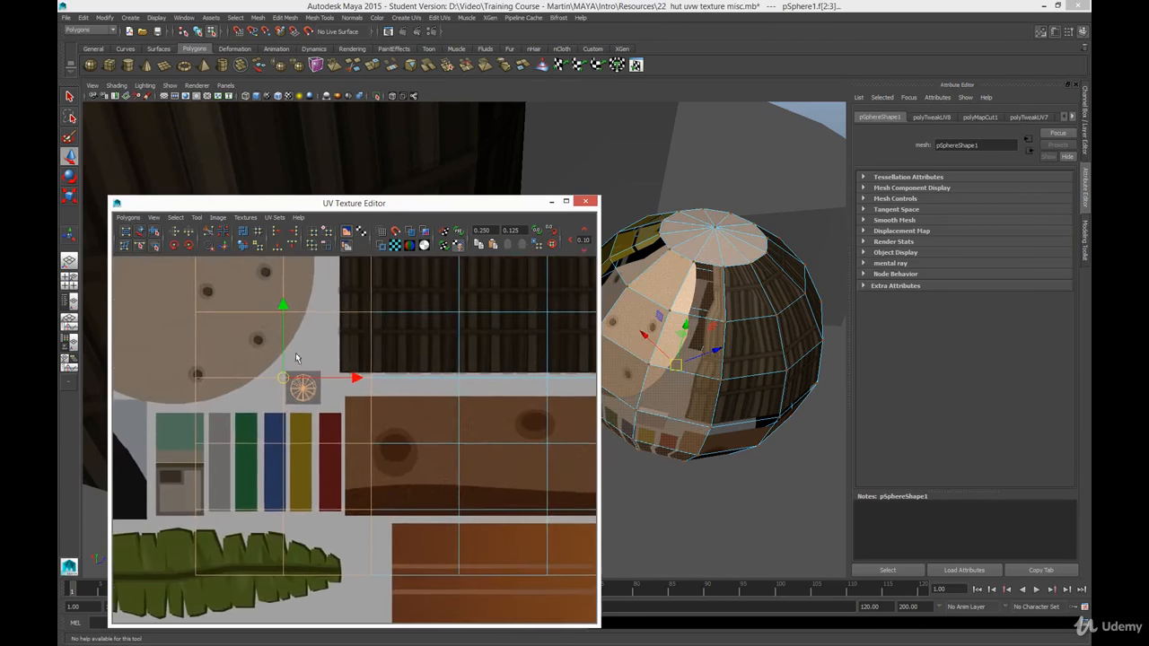
pyautogui.keyDown('alt'); pyautogui.moveTo(295, 353); pyautogui.dragTo(329, 436, button='right'); pyautogui.keyUp('alt')
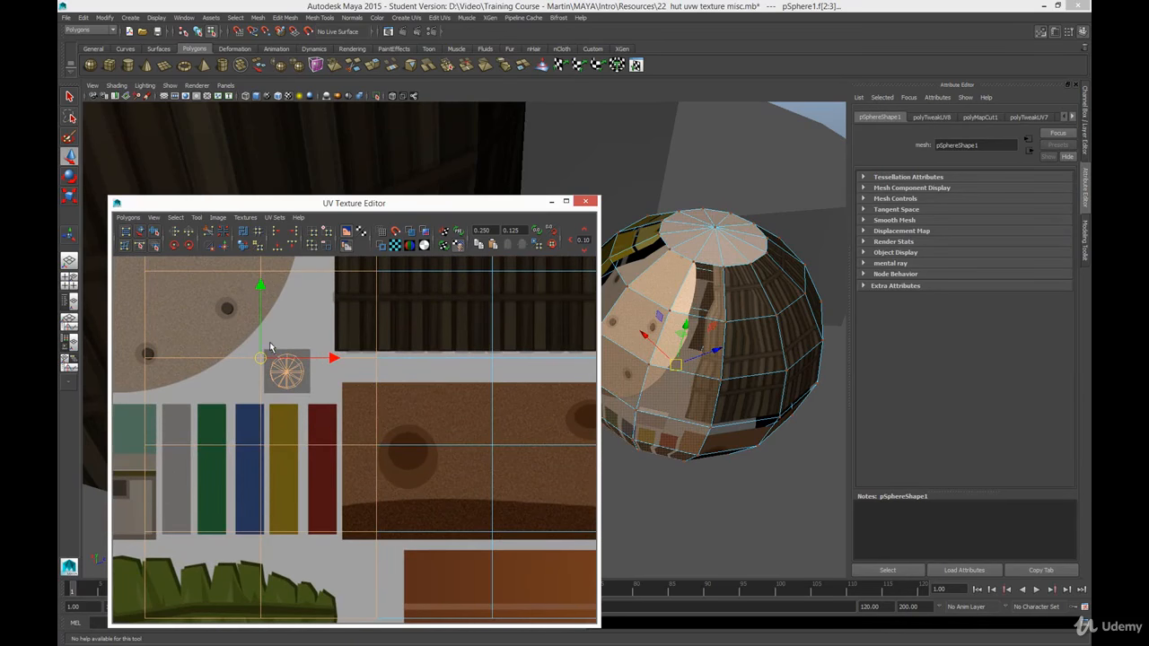
pyautogui.click(317, 413)
pyautogui.keyDown('alt'); pyautogui.moveTo(315, 413); pyautogui.dragTo(232, 437, button='right'); pyautogui.keyUp('alt')
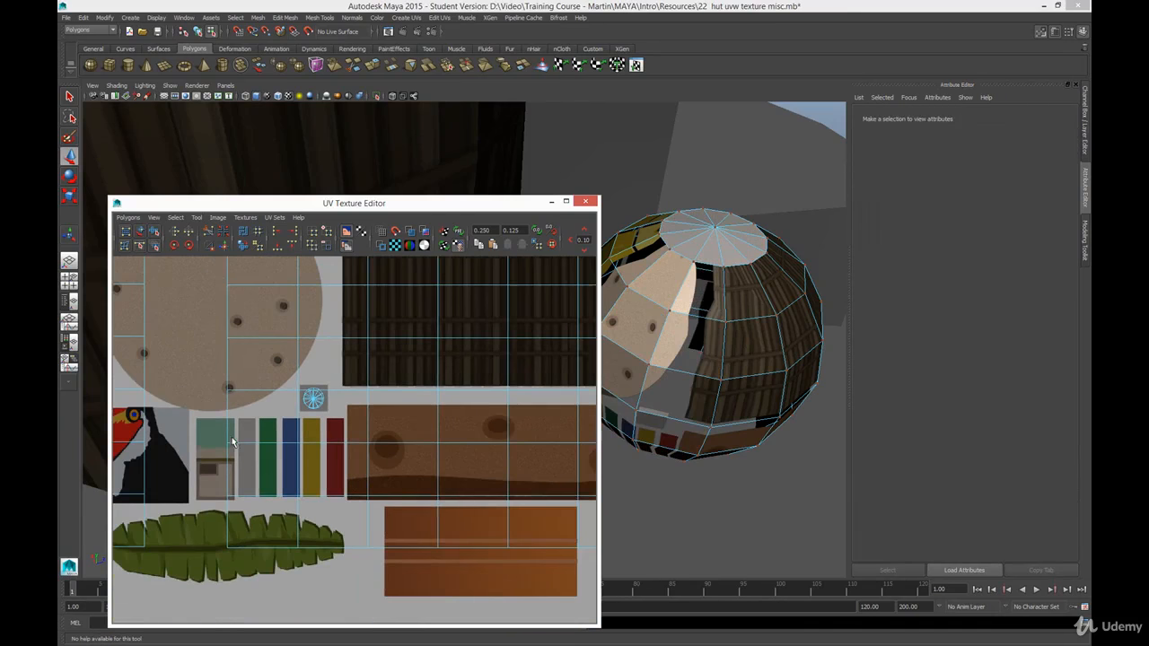
pyautogui.keyDown('alt'); pyautogui.moveTo(217, 375); pyautogui.dragTo(253, 479, button='right'); pyautogui.keyUp('alt')
pyautogui.moveTo(255, 535); pyautogui.dragTo(284, 285)
pyautogui.moveTo(308, 306); pyautogui.dragTo(305, 329, button='right')
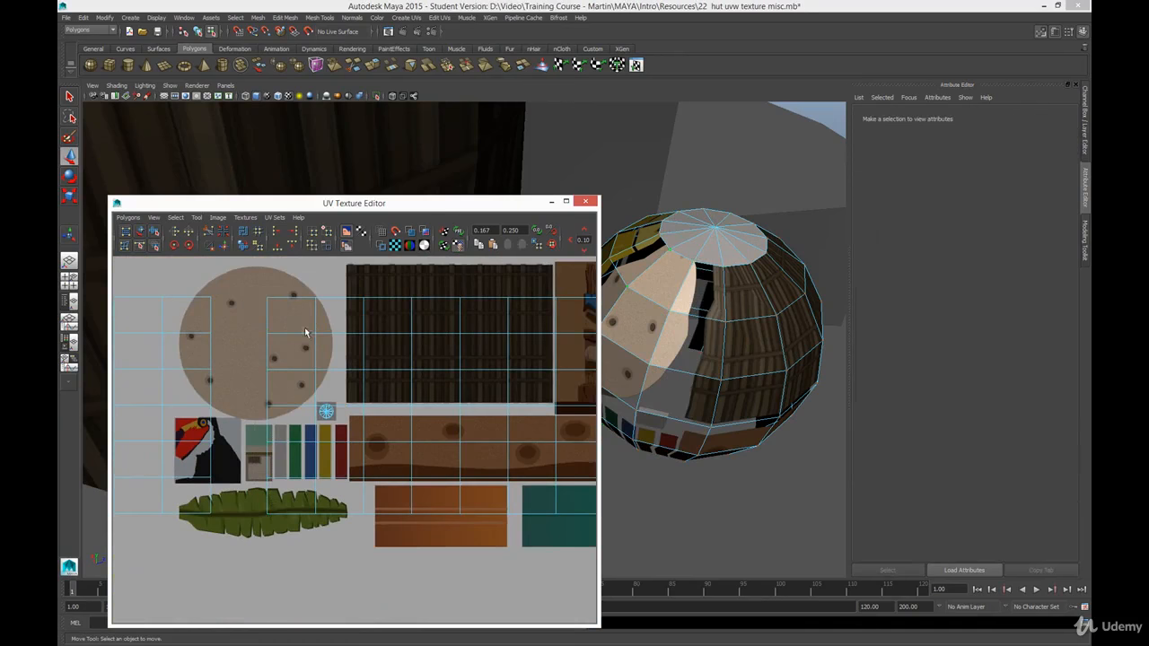
pyautogui.moveTo(256, 290); pyautogui.dragTo(281, 536)
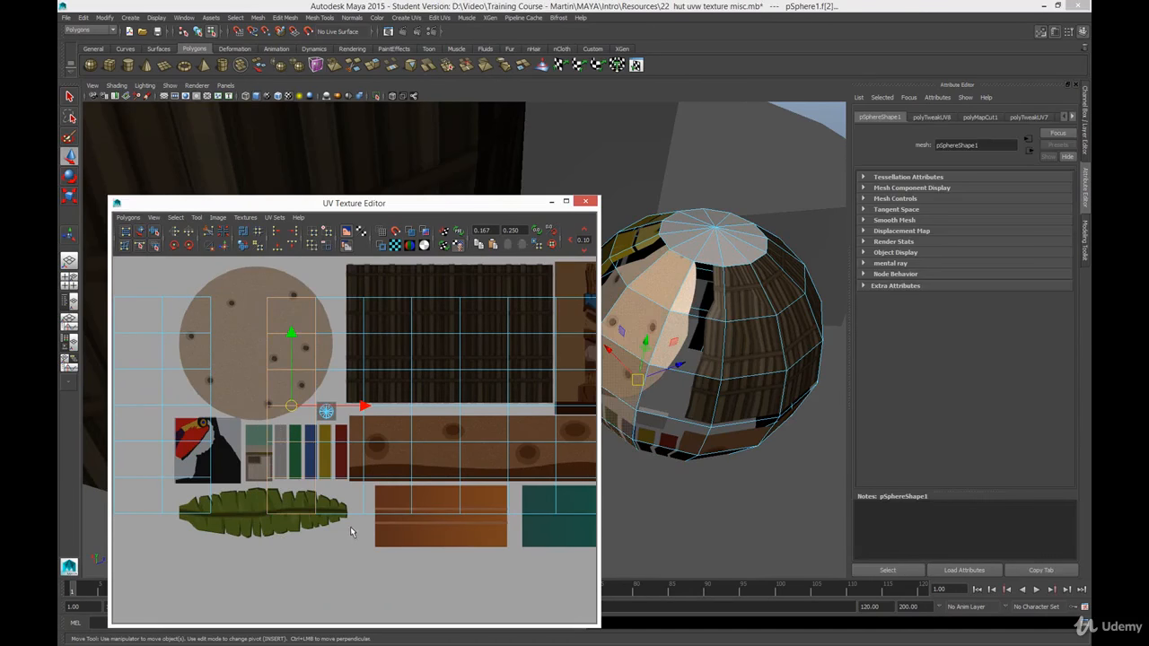
pyautogui.keyDown('shift'); pyautogui.moveTo(348, 523); pyautogui.dragTo(356, 293); pyautogui.keyUp('shift')
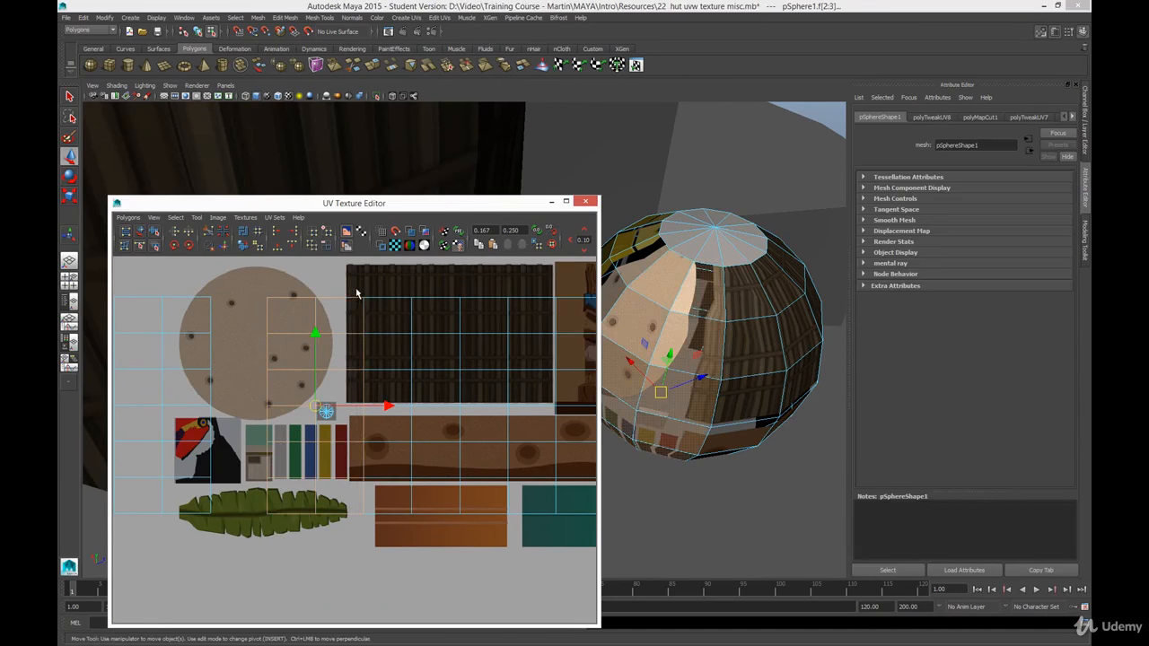
# Step: Create a separate UV shell from the two selected face columns of the sphere's side and return to face selection
pyautogui.moveTo(288, 386); pyautogui.dragTo(290, 401, button='right')
pyautogui.click(127, 217)
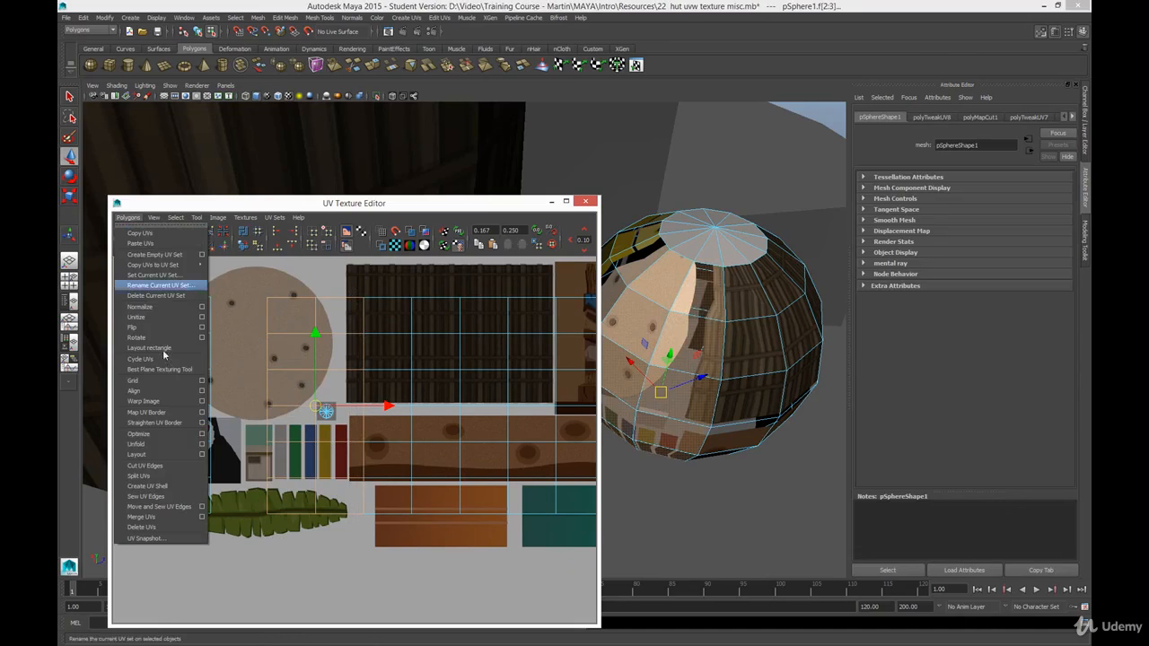
pyautogui.click(163, 486)
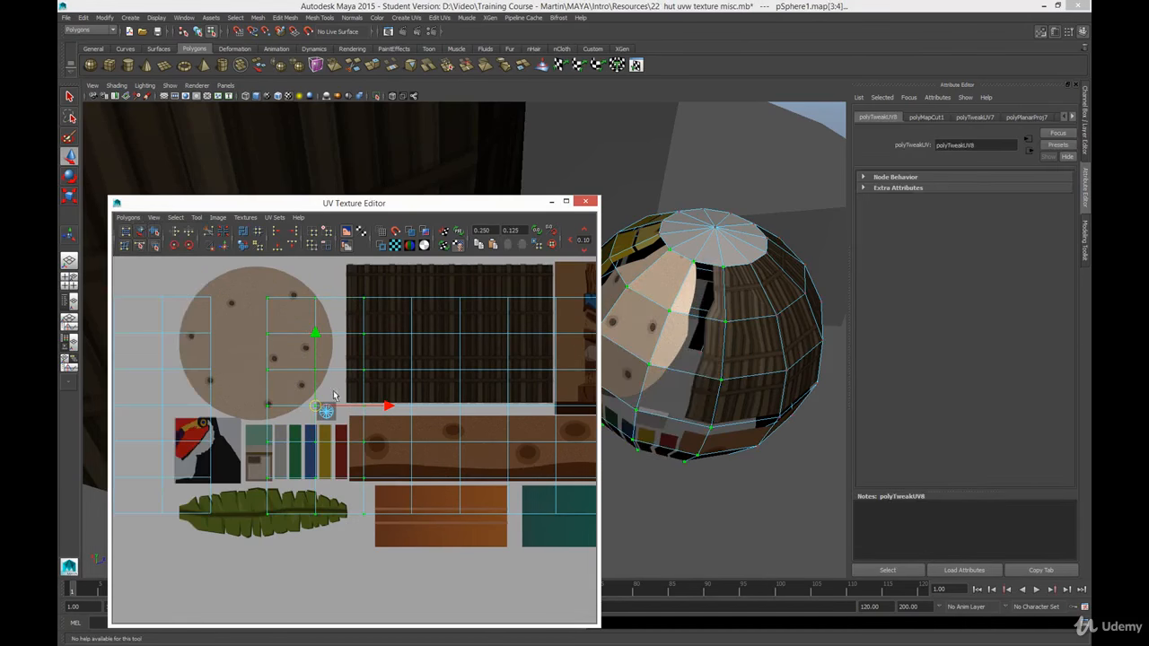
pyautogui.moveTo(273, 317); pyautogui.dragTo(264, 303, button='right')
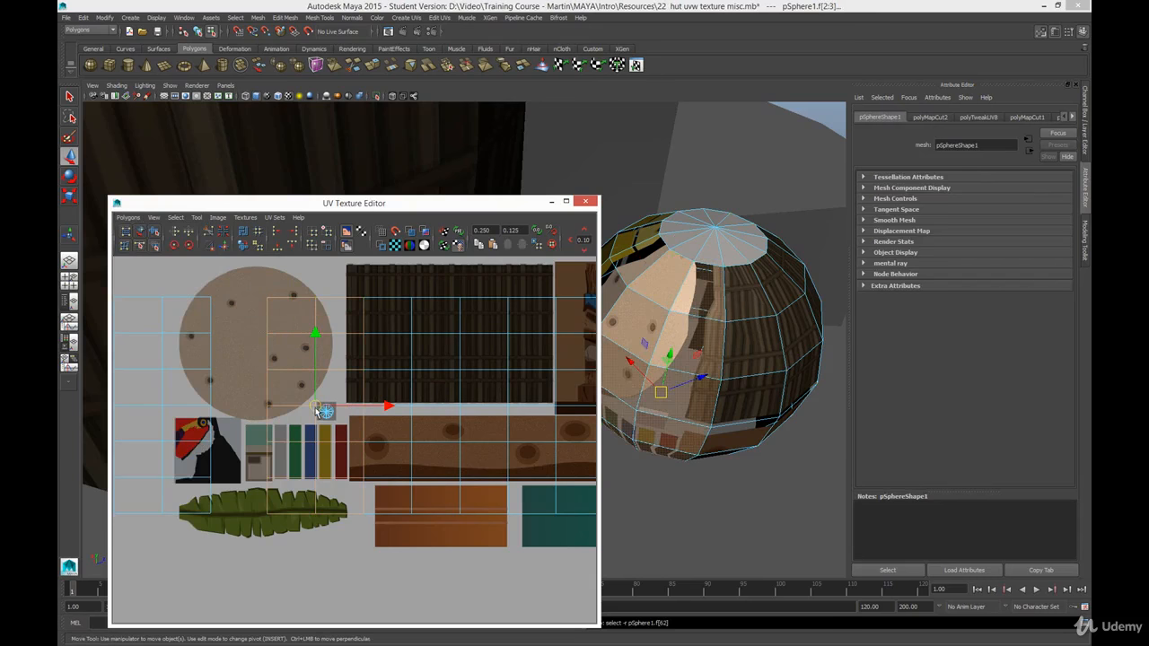
# Step: Move the detached two-column strip off the side shell, shrink it, and place it over the green colour stripe of the texture
pyautogui.moveTo(320, 411); pyautogui.dragTo(300, 530)
pyautogui.press('r')
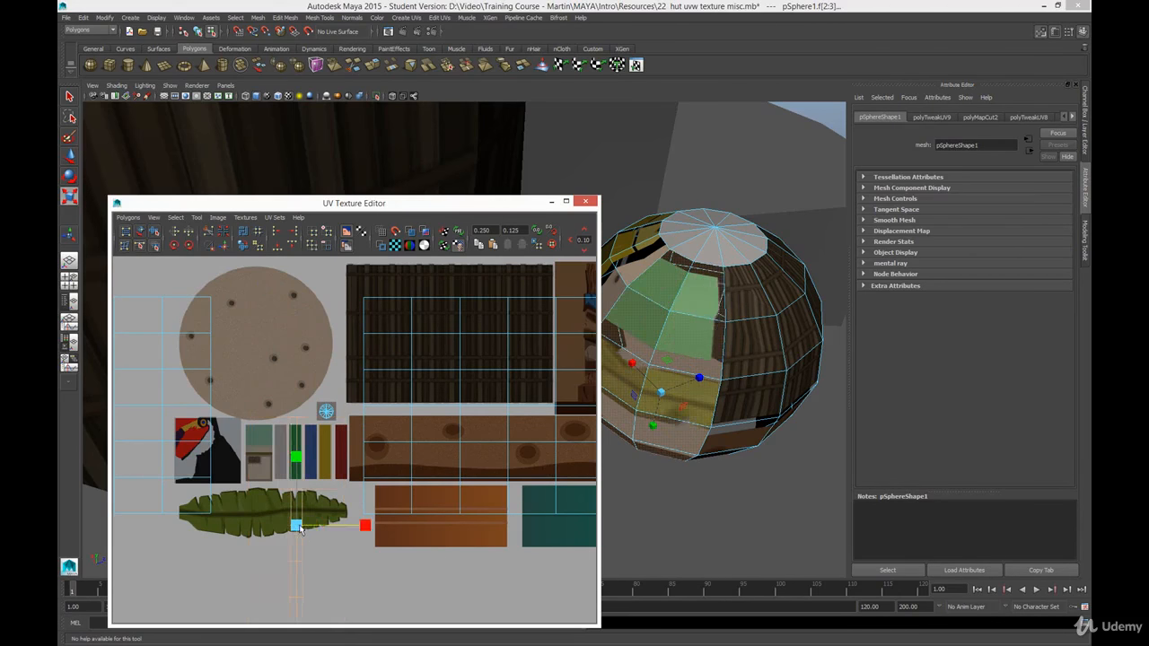
pyautogui.moveTo(296, 461)
pyautogui.mouseDown()
pyautogui.moveTo(297, 523)
pyautogui.moveTo(295, 454)
pyautogui.mouseUp()
pyautogui.press('w')
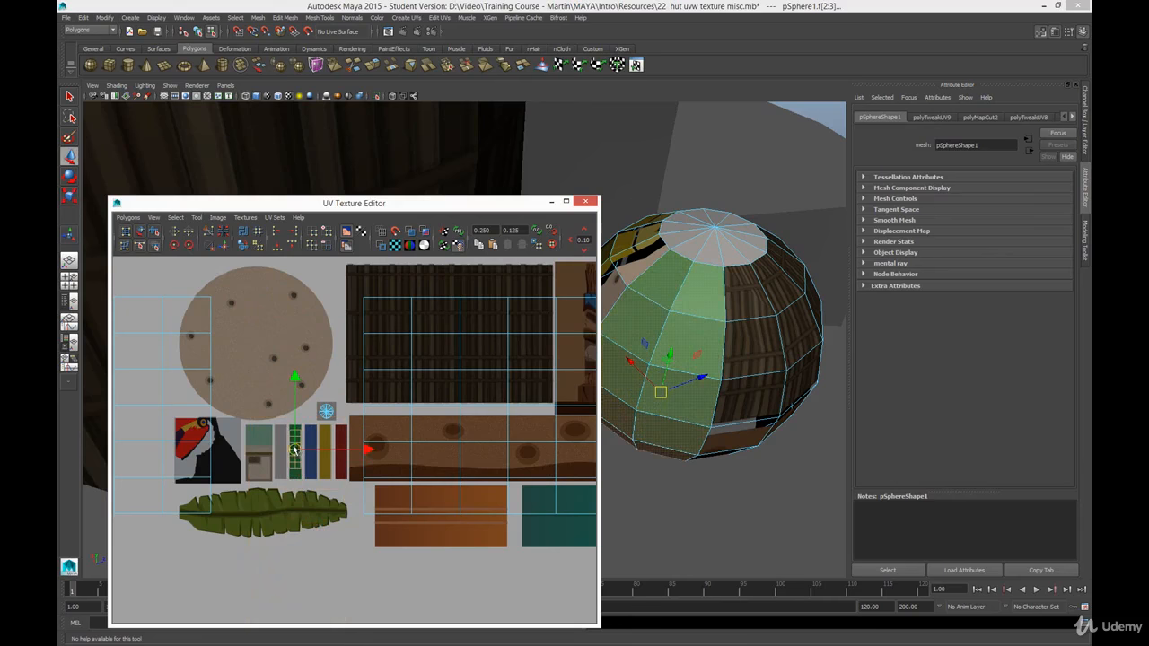
# Step: Scale and position the strip to fit just inside the green stripe's width and height, and clear the face selection
pyautogui.scroll(3, 280, 467)
pyautogui.scroll(3, 280, 468)
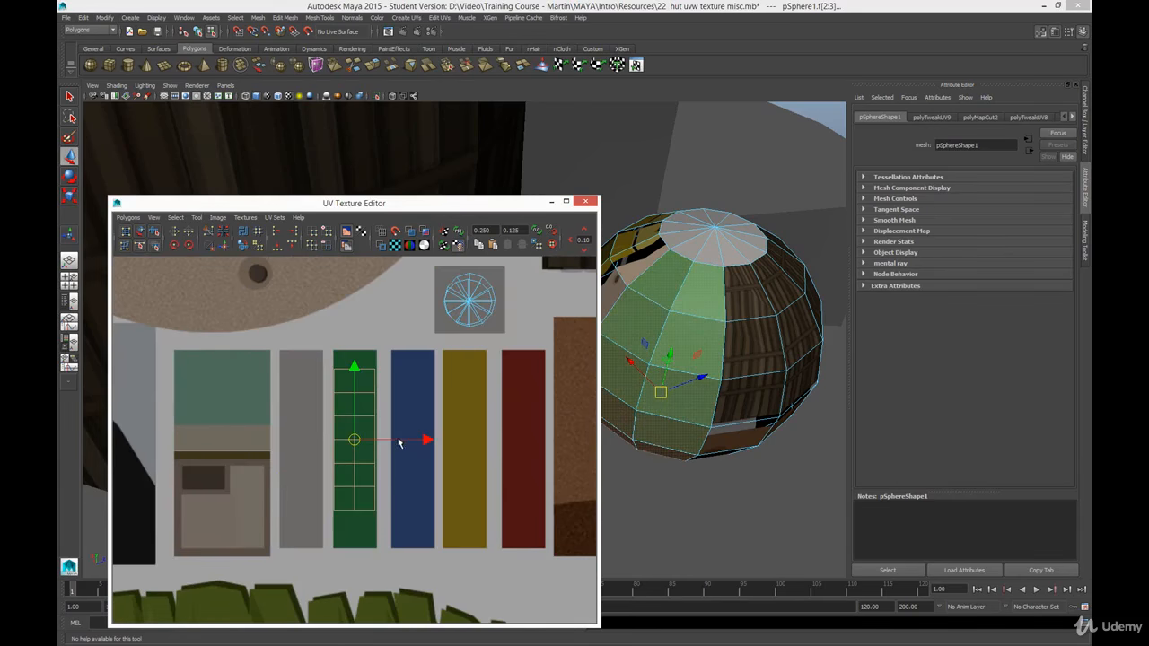
pyautogui.press('r')
pyautogui.moveTo(423, 441); pyautogui.dragTo(416, 440)
pyautogui.moveTo(356, 372); pyautogui.dragTo(356, 353)
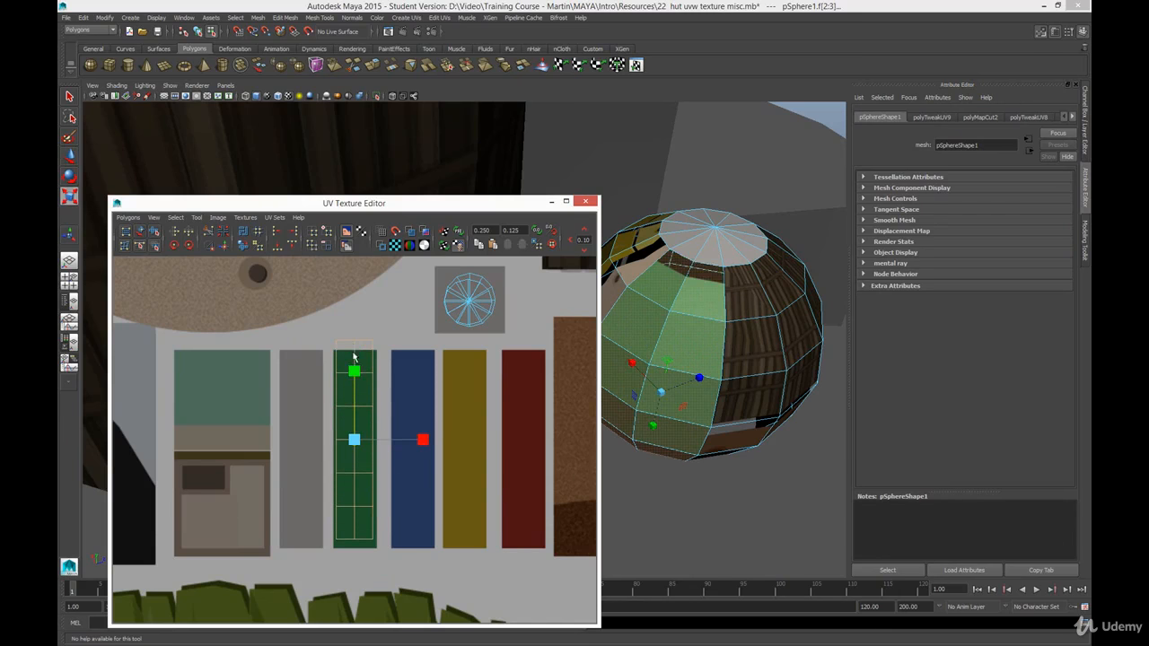
pyautogui.press('w')
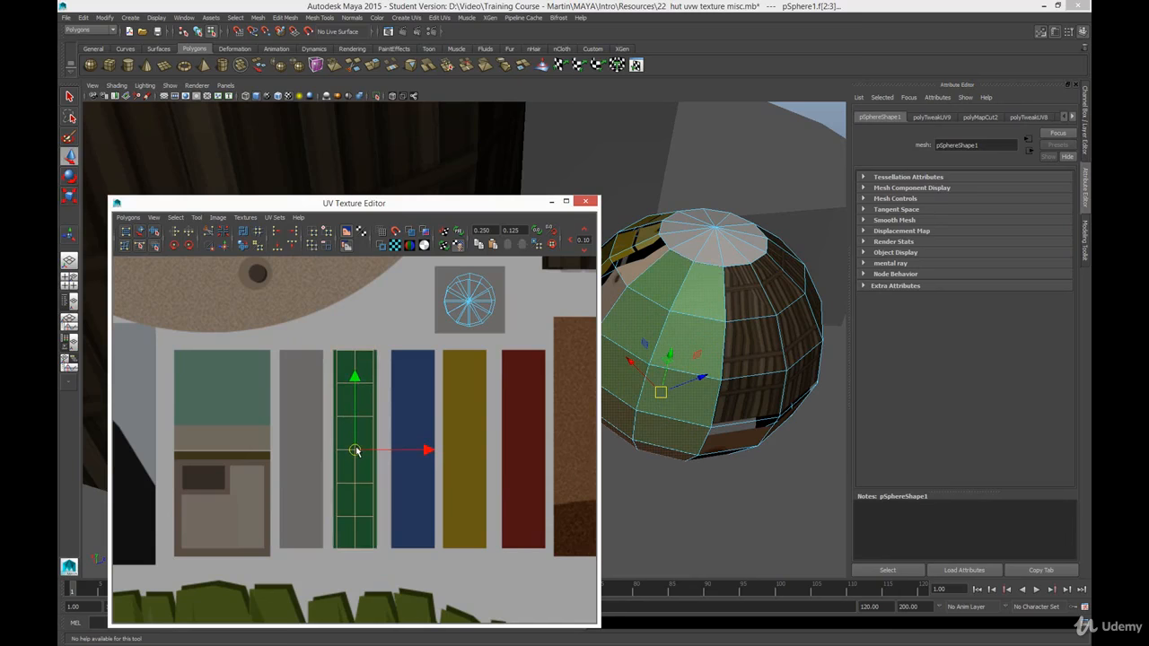
pyautogui.press('r')
pyautogui.click(356, 383)
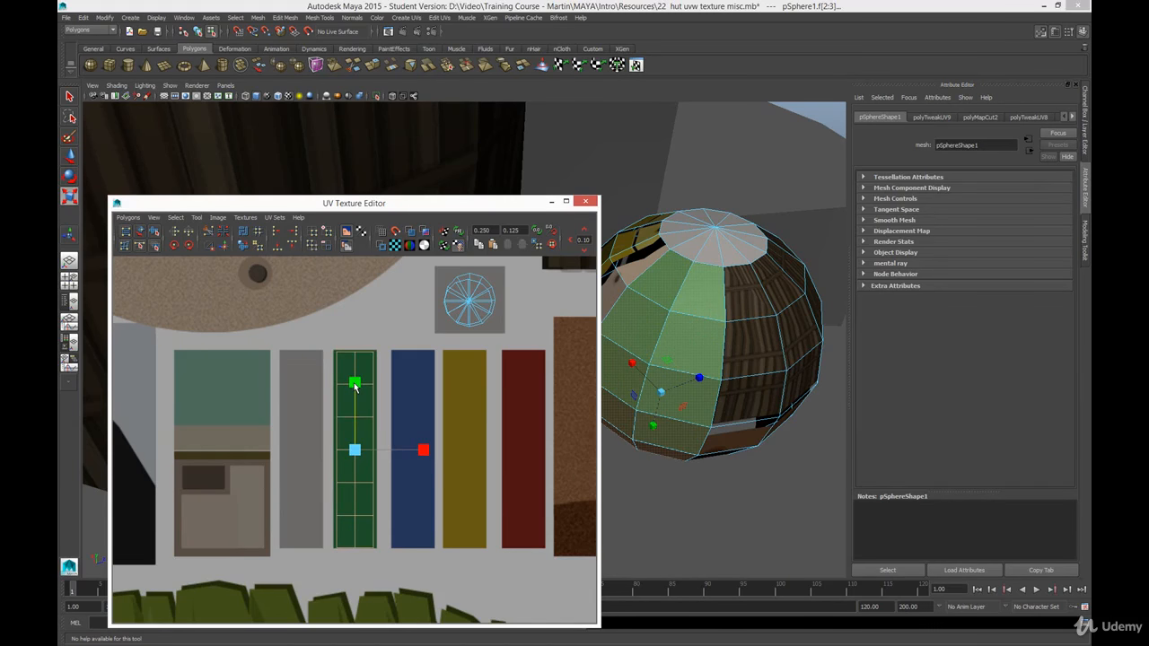
pyautogui.moveTo(356, 386); pyautogui.dragTo(358, 389)
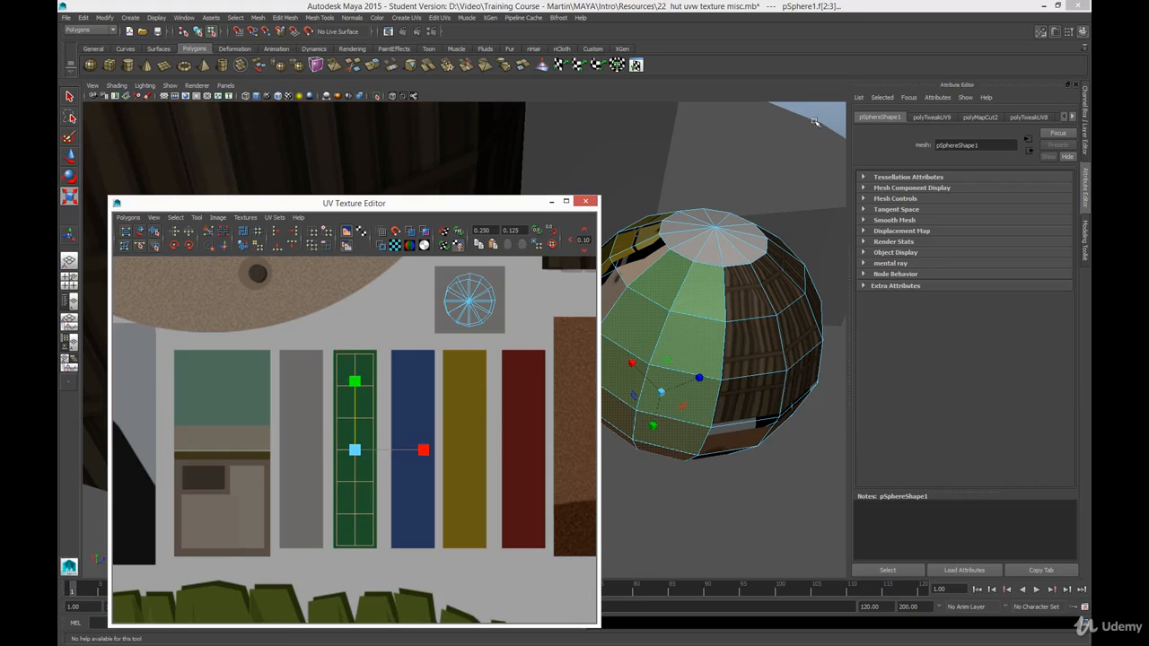
pyautogui.click(781, 192)
pyautogui.keyDown('alt'); pyautogui.moveTo(781, 193); pyautogui.dragTo(736, 341); pyautogui.keyUp('alt')
pyautogui.click(677, 310)
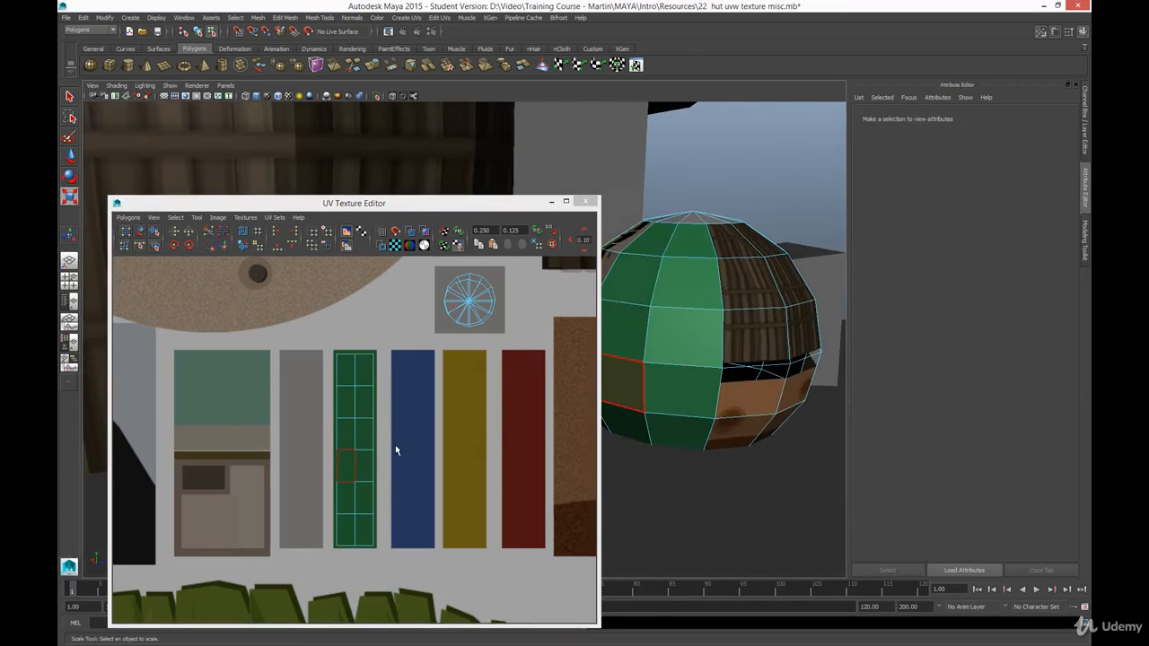
# Step: Split the first two face columns of the remaining side UVs into their own shell and narrow it horizontally
pyautogui.scroll(-4, 377, 431)
pyautogui.scroll(-3, 418, 427)
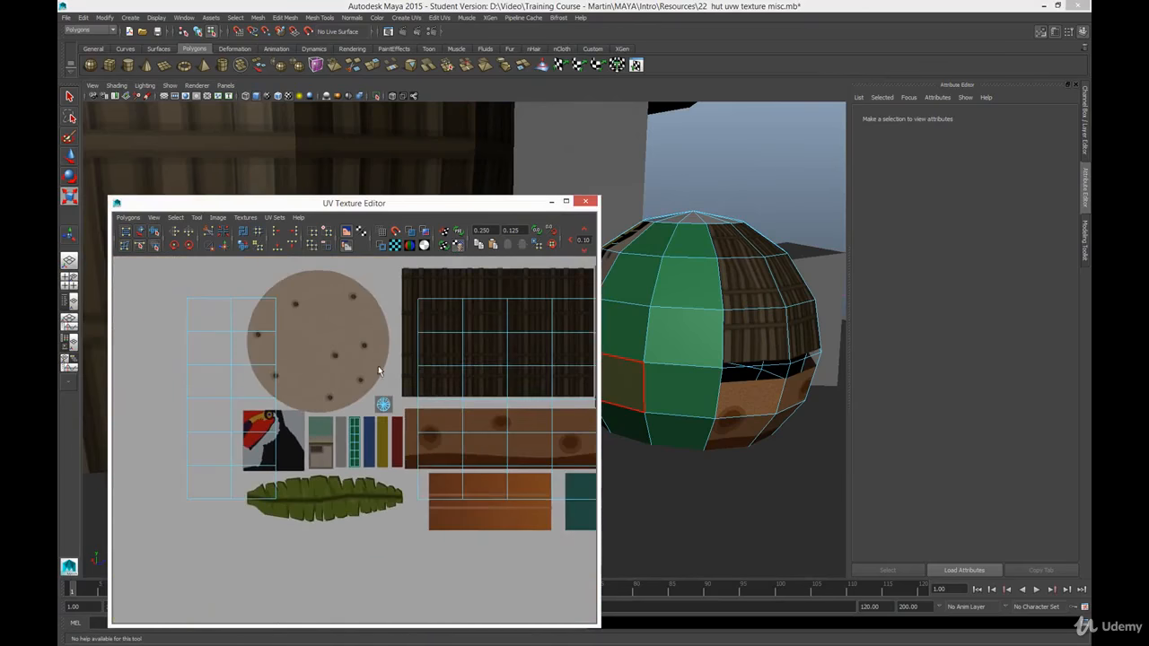
pyautogui.keyDown('alt'); pyautogui.moveTo(432, 398); pyautogui.dragTo(275, 428, button='middle'); pyautogui.keyUp('alt')
pyautogui.scroll(-1, 372, 401)
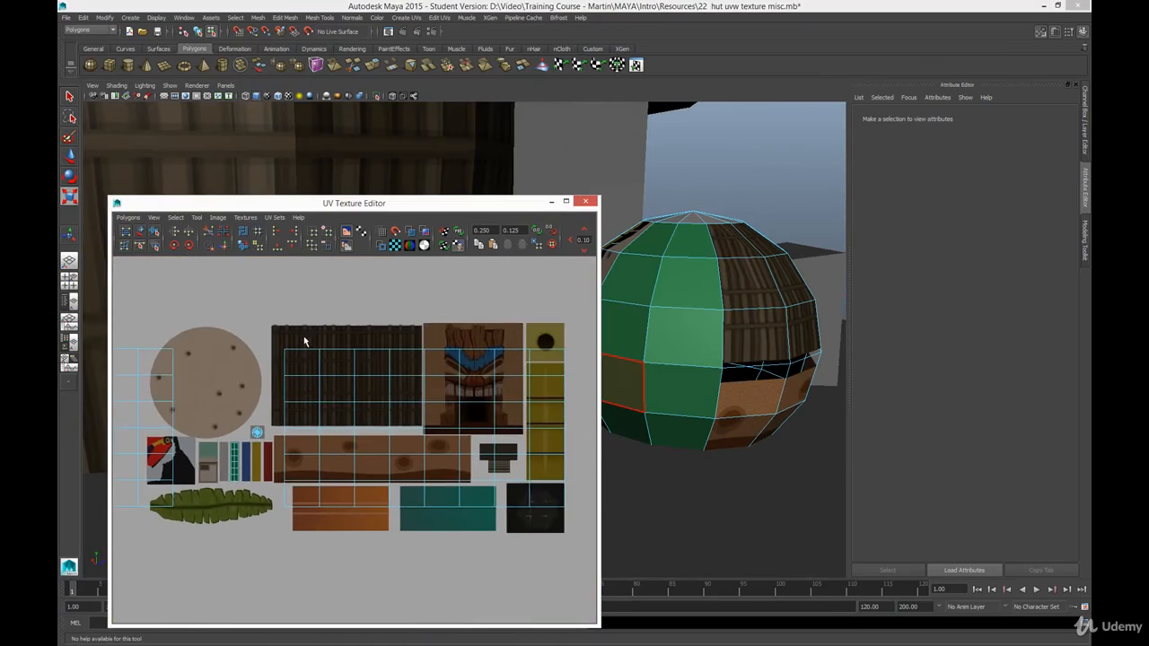
pyautogui.moveTo(306, 336); pyautogui.dragTo(337, 527)
pyautogui.rightClick(322, 455)
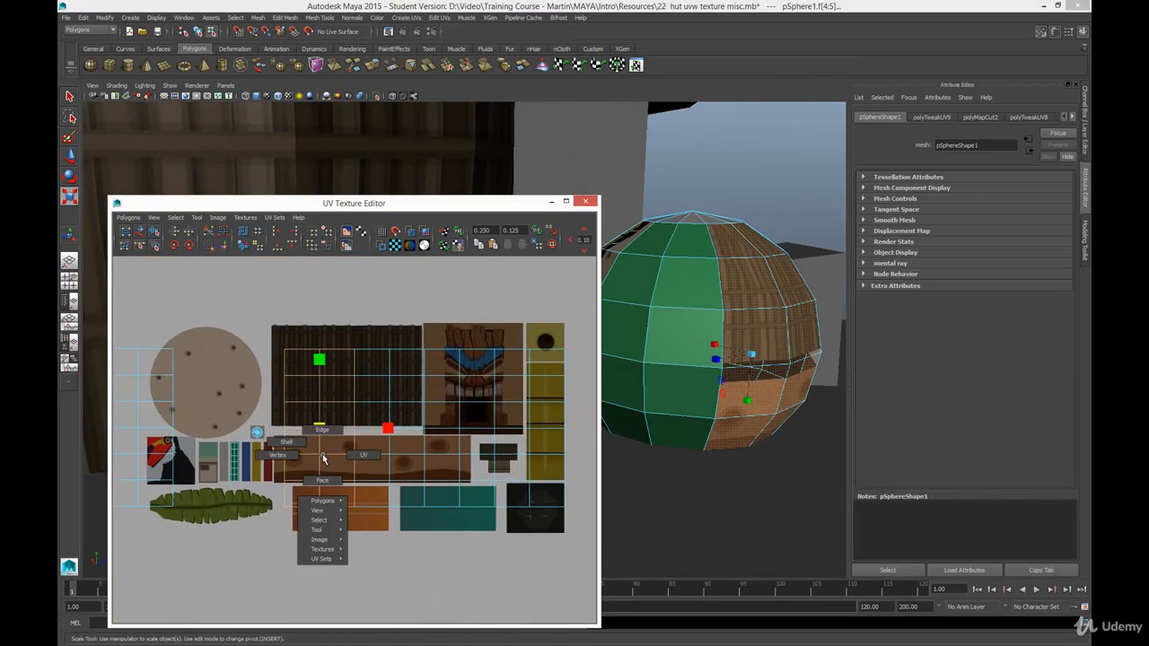
pyautogui.click(127, 218)
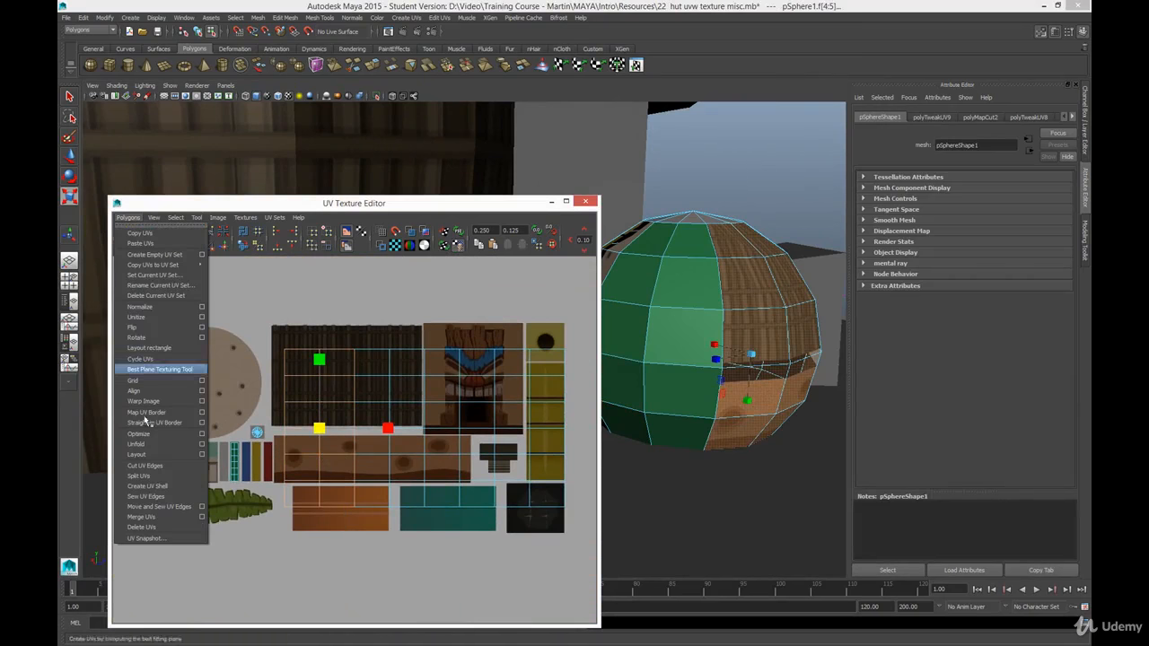
pyautogui.click(158, 480)
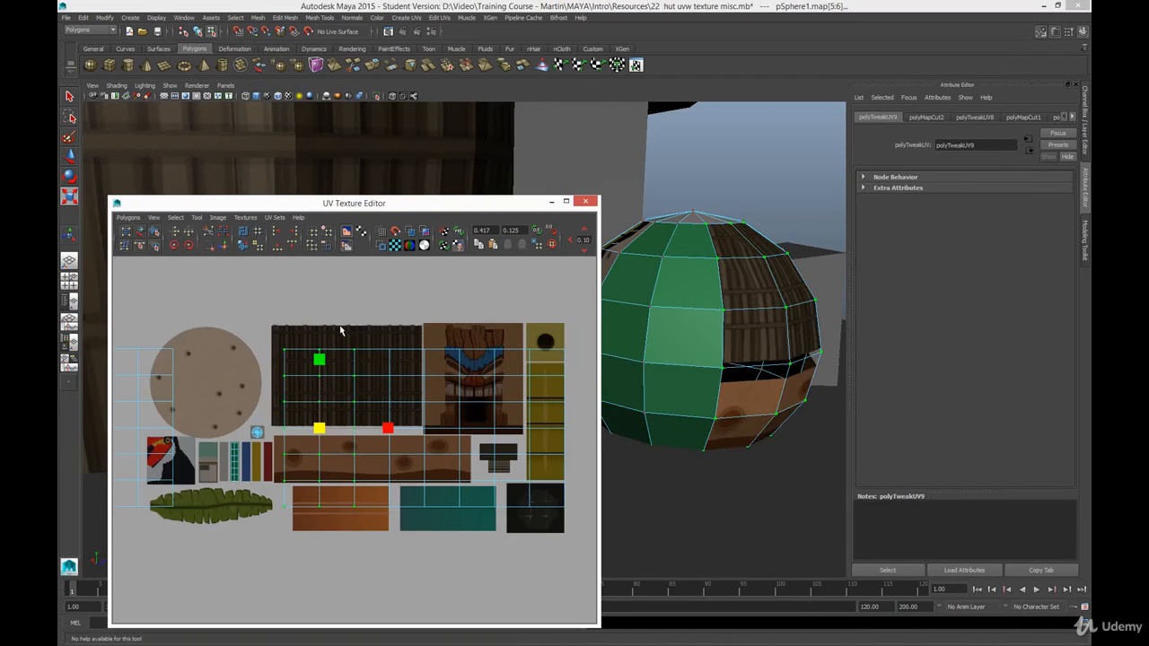
pyautogui.moveTo(314, 329); pyautogui.dragTo(320, 398, button='right')
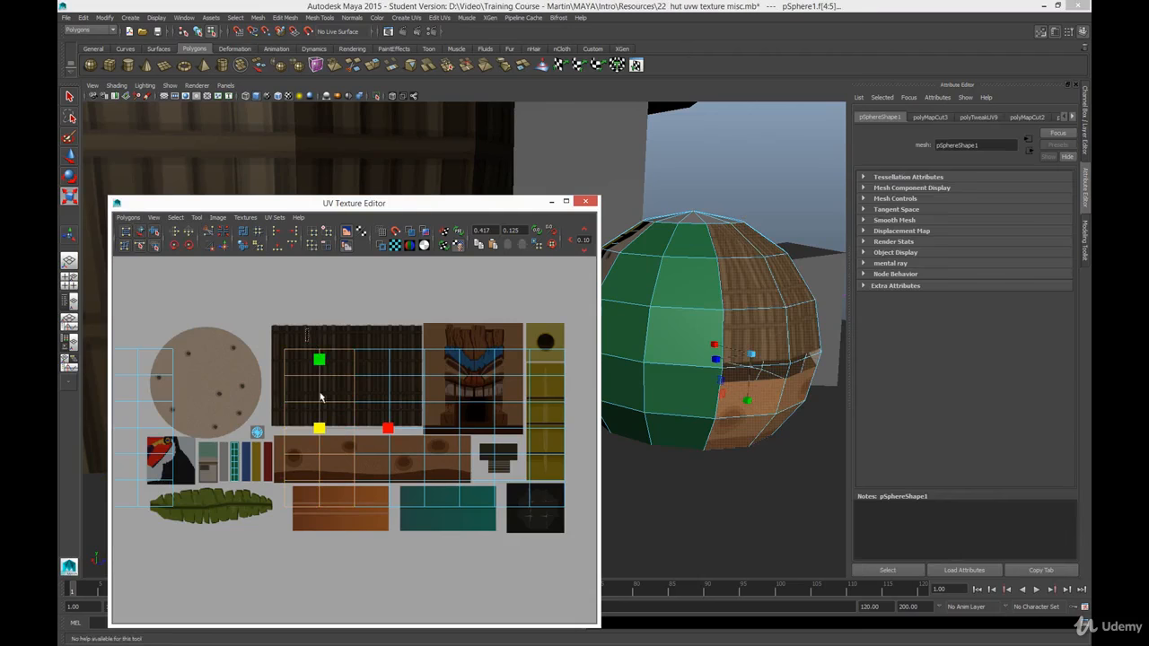
pyautogui.moveTo(389, 430); pyautogui.dragTo(372, 430)
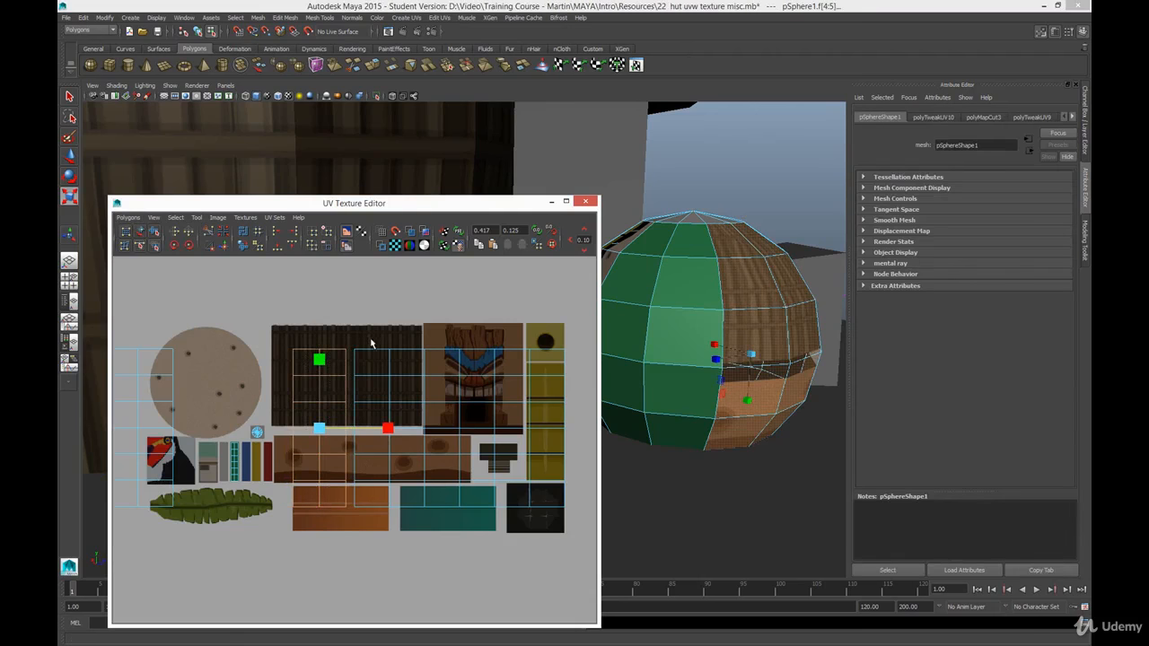
# Step: Split the two face columns over the right half of the dark wood texture into their own shell and narrow it horizontally
pyautogui.moveTo(370, 328); pyautogui.dragTo(398, 432)
pyautogui.click(128, 218)
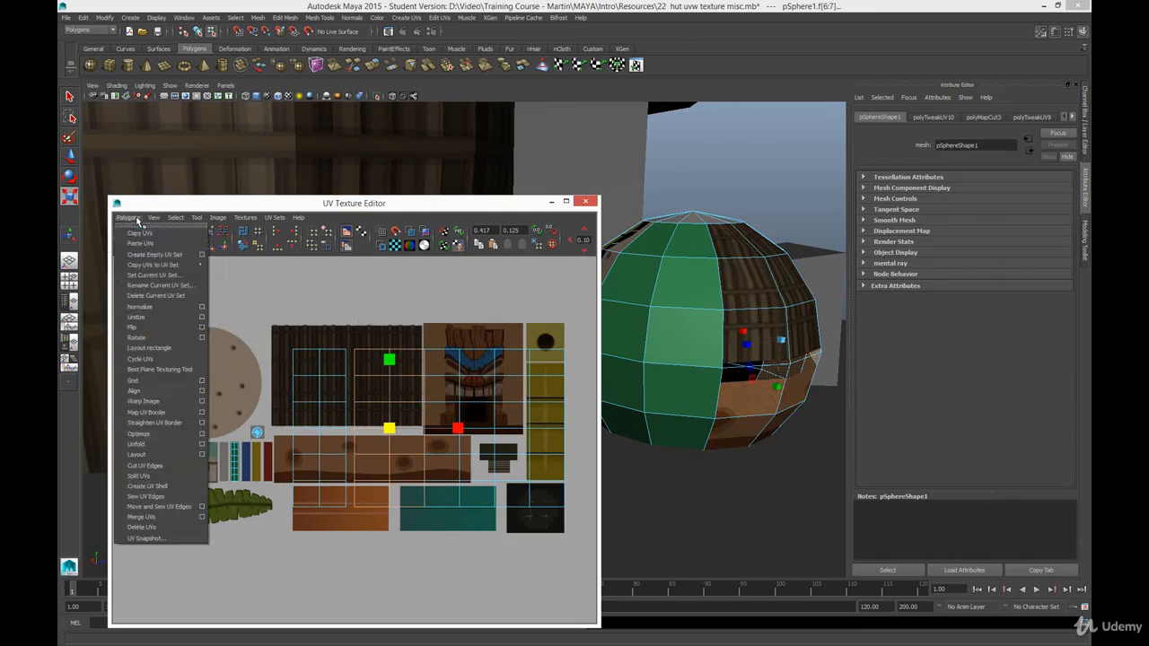
pyautogui.click(144, 466)
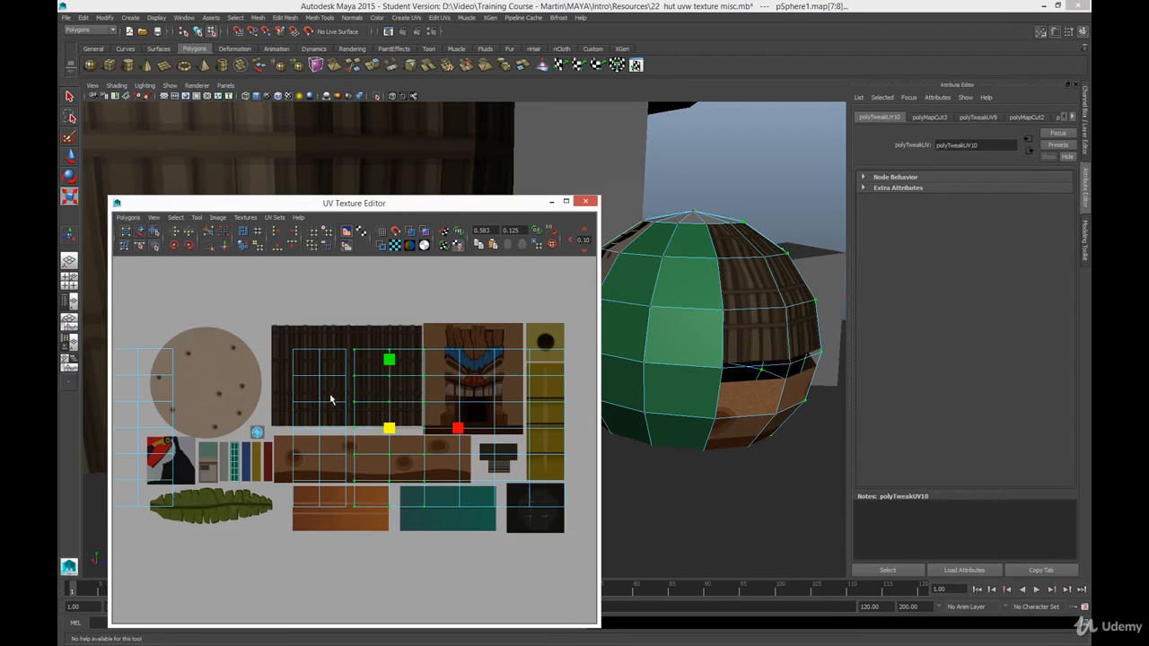
pyautogui.moveTo(369, 350); pyautogui.dragTo(371, 356, button='right')
pyautogui.moveTo(456, 432); pyautogui.dragTo(443, 431)
# Step: Split the two face columns over the tiki face texture into their own shell and narrow it horizontally
pyautogui.moveTo(477, 543); pyautogui.dragTo(479, 544)
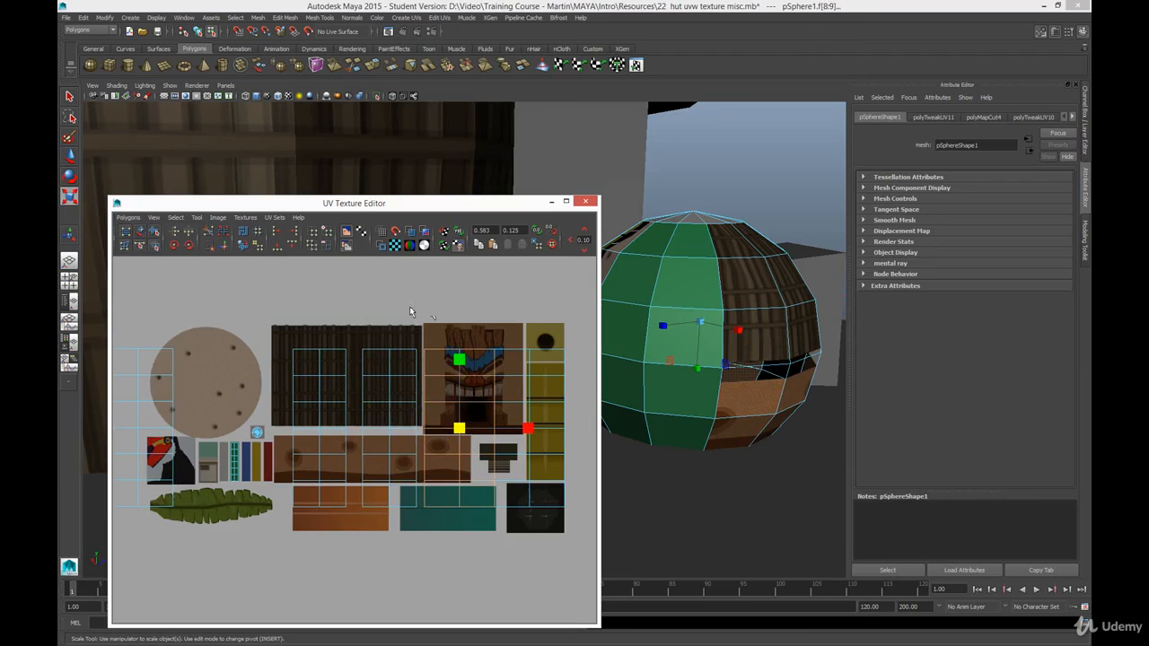
pyautogui.click(137, 218)
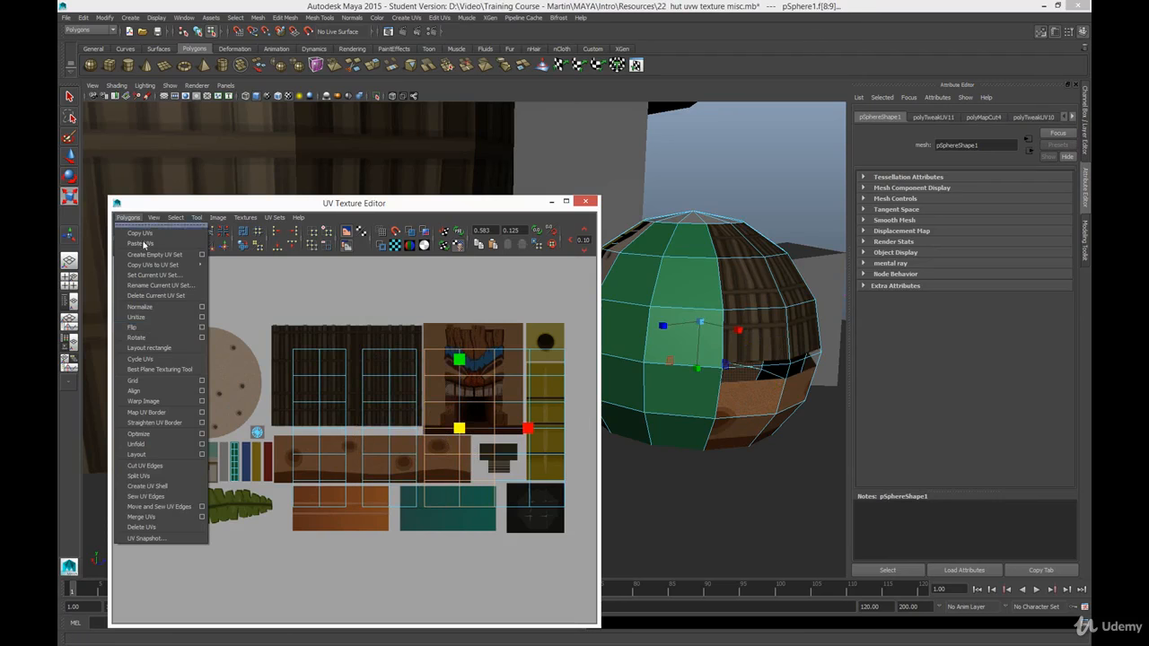
pyautogui.click(176, 486)
pyautogui.moveTo(443, 370); pyautogui.dragTo(444, 355, button='right')
pyautogui.moveTo(527, 433); pyautogui.dragTo(510, 433)
# Step: Select all side strips except the green one, including the detached leftmost strip, scale them down together, and move them over the colour stripes
pyautogui.keyDown('alt'); pyautogui.moveTo(455, 443); pyautogui.dragTo(408, 423, button='middle'); pyautogui.keyUp('alt')
pyautogui.moveTo(550, 316); pyautogui.dragTo(238, 531)
pyautogui.keyDown('alt'); pyautogui.keyDown('shift'); pyautogui.moveTo(144, 418); pyautogui.dragTo(300, 404, button='middle'); pyautogui.keyUp('shift'); pyautogui.keyUp('alt')
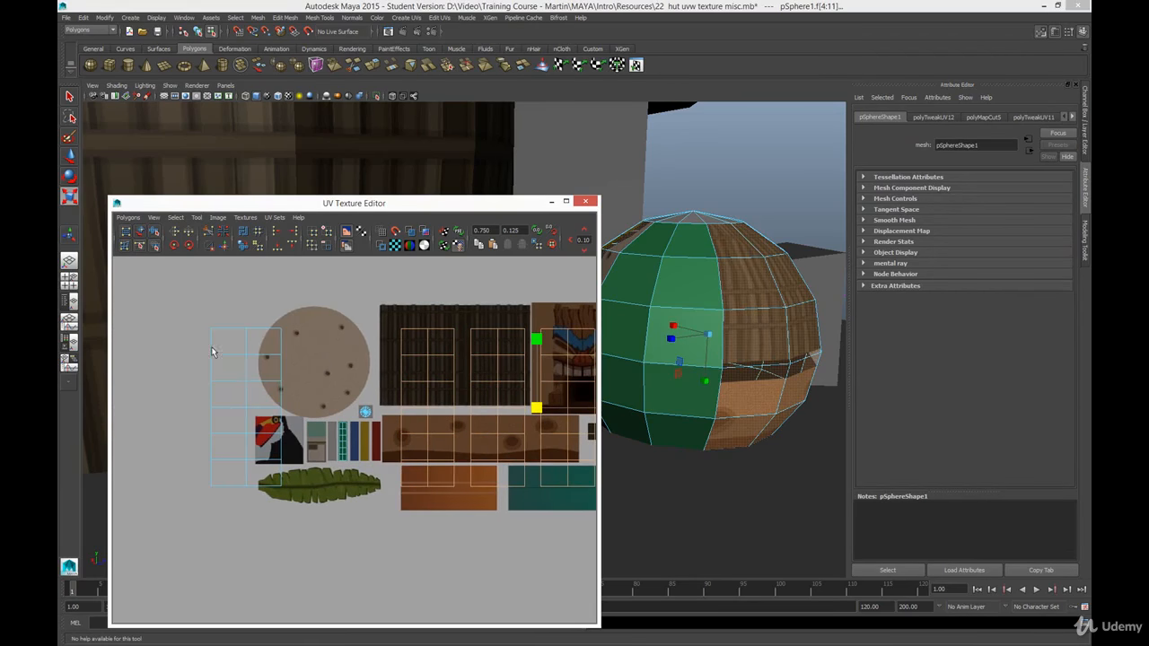
pyautogui.keyDown('shift'); pyautogui.moveTo(192, 314); pyautogui.dragTo(297, 544); pyautogui.keyUp('shift')
pyautogui.moveTo(510, 410); pyautogui.dragTo(460, 408)
pyautogui.moveTo(442, 348); pyautogui.dragTo(441, 401)
pyautogui.moveTo(509, 410); pyautogui.dragTo(362, 436)
# Step: Stretch the selected strips vertically to the colour stripes' height and align them so the first strip sits on the grey stripe
pyautogui.press('q')
pyautogui.press('w')
pyautogui.scroll(3, 347, 466)
pyautogui.scroll(3, 348, 466)
pyautogui.press('r')
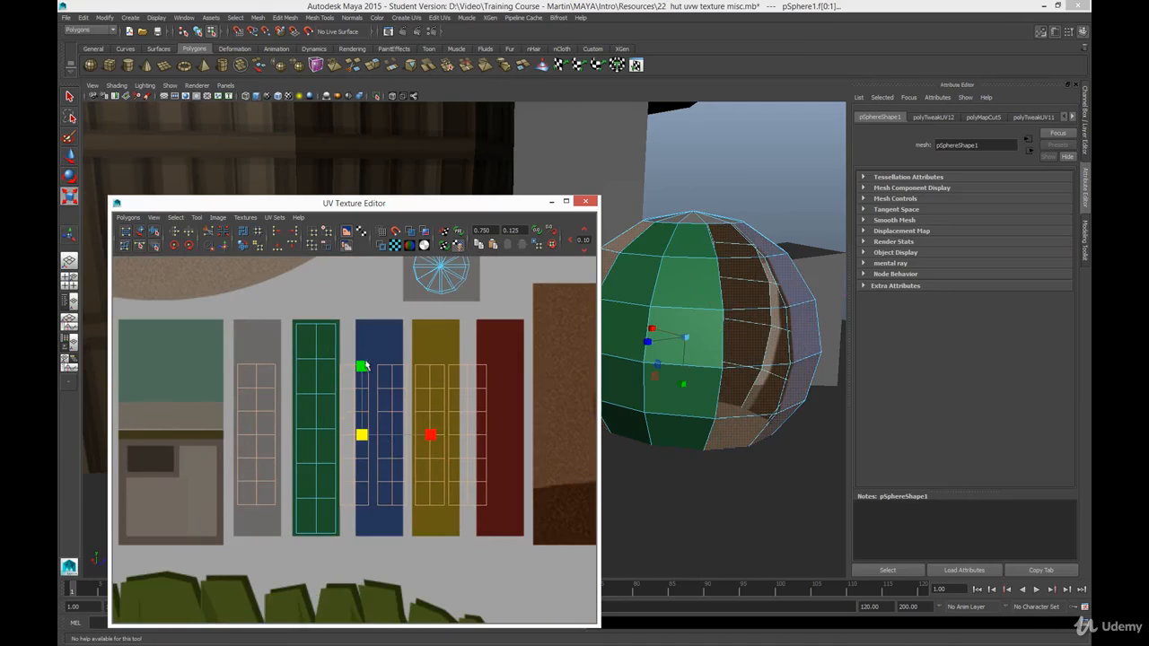
pyautogui.moveTo(362, 363); pyautogui.dragTo(362, 335)
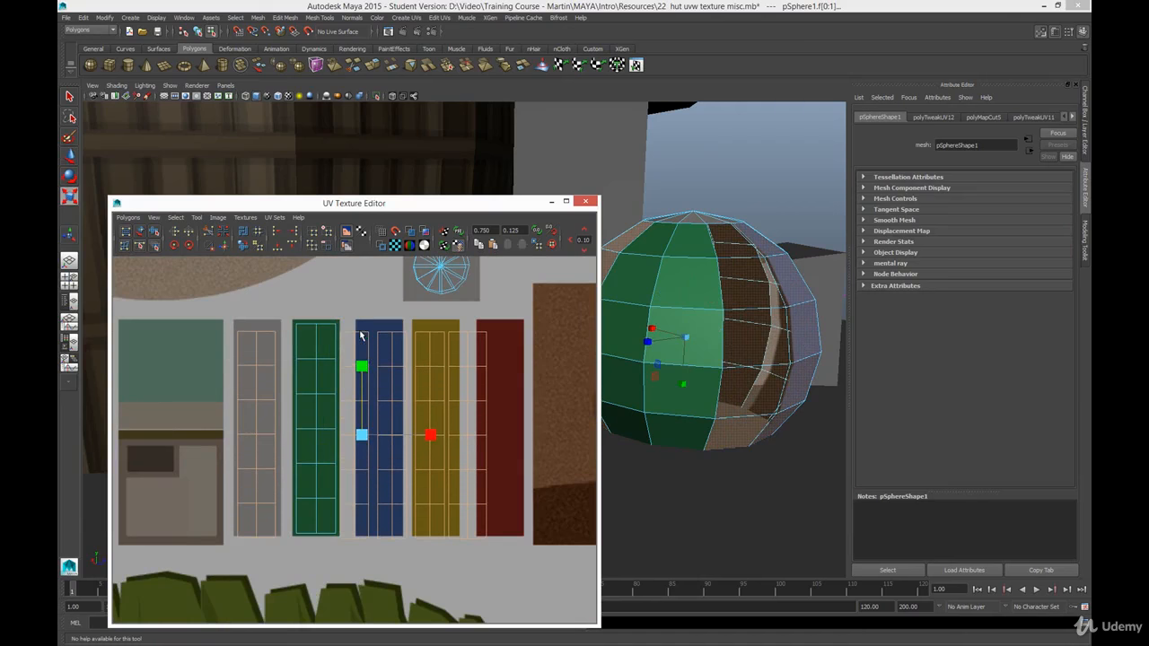
pyautogui.press('w')
pyautogui.moveTo(363, 437); pyautogui.dragTo(363, 430)
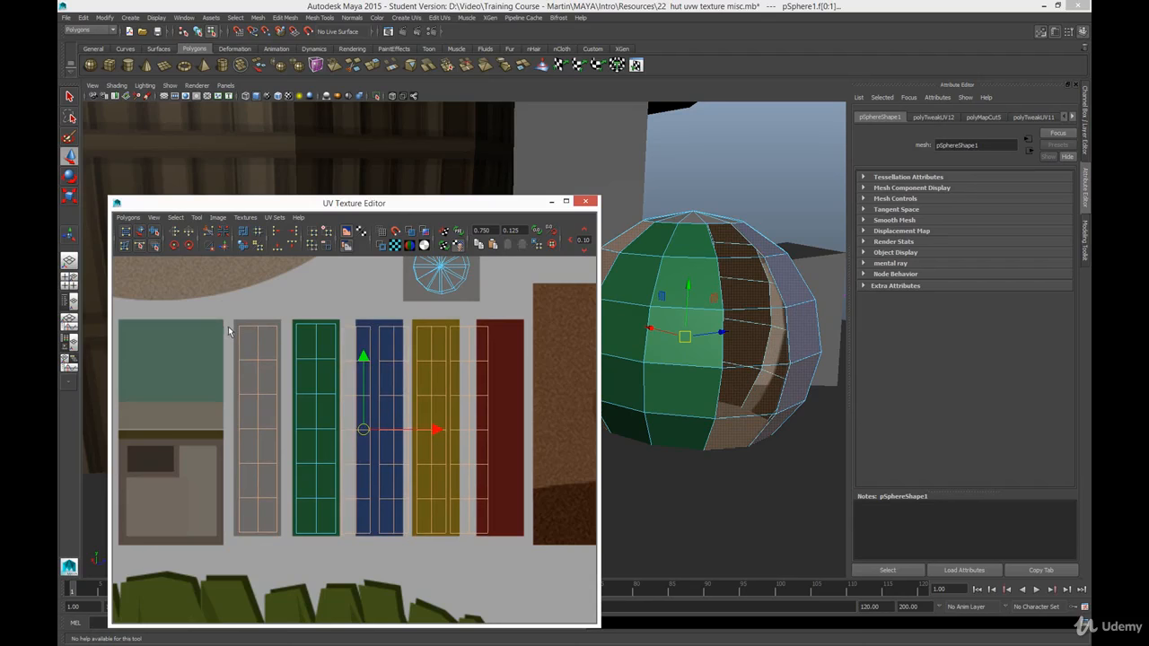
# Step: Leave the first strip on the grey stripe and shift the others so three of them sit on the blue, yellow and red stripes
pyautogui.keyDown('ctrl'); pyautogui.moveTo(235, 337); pyautogui.dragTo(281, 541); pyautogui.keyUp('ctrl')
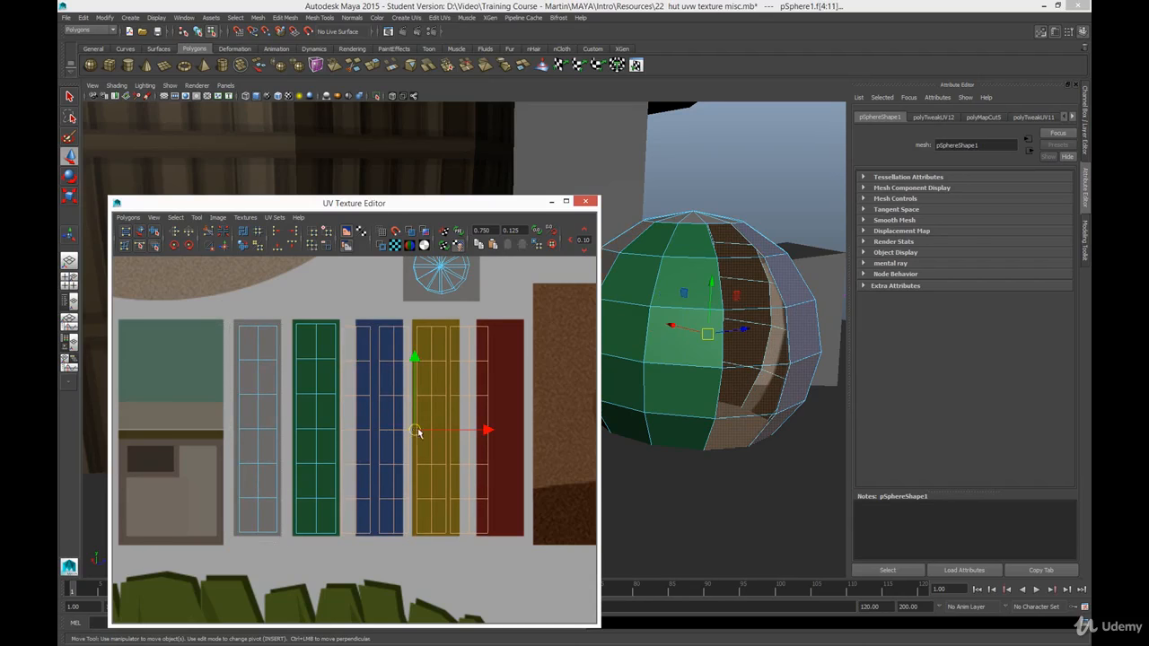
pyautogui.moveTo(415, 430); pyautogui.dragTo(438, 432)
pyautogui.keyDown('ctrl'); pyautogui.moveTo(364, 357); pyautogui.dragTo(395, 558); pyautogui.keyUp('ctrl')
pyautogui.moveTo(454, 437); pyautogui.dragTo(475, 434)
pyautogui.keyDown('ctrl'); pyautogui.moveTo(395, 331); pyautogui.dragTo(455, 555); pyautogui.keyUp('ctrl')
pyautogui.moveTo(496, 431); pyautogui.dragTo(522, 431)
# Step: Keep only the last leftover strip selected and place it over the blue stripe
pyautogui.keyDown('ctrl'); pyautogui.moveTo(468, 312); pyautogui.dragTo(514, 550); pyautogui.keyUp('ctrl')
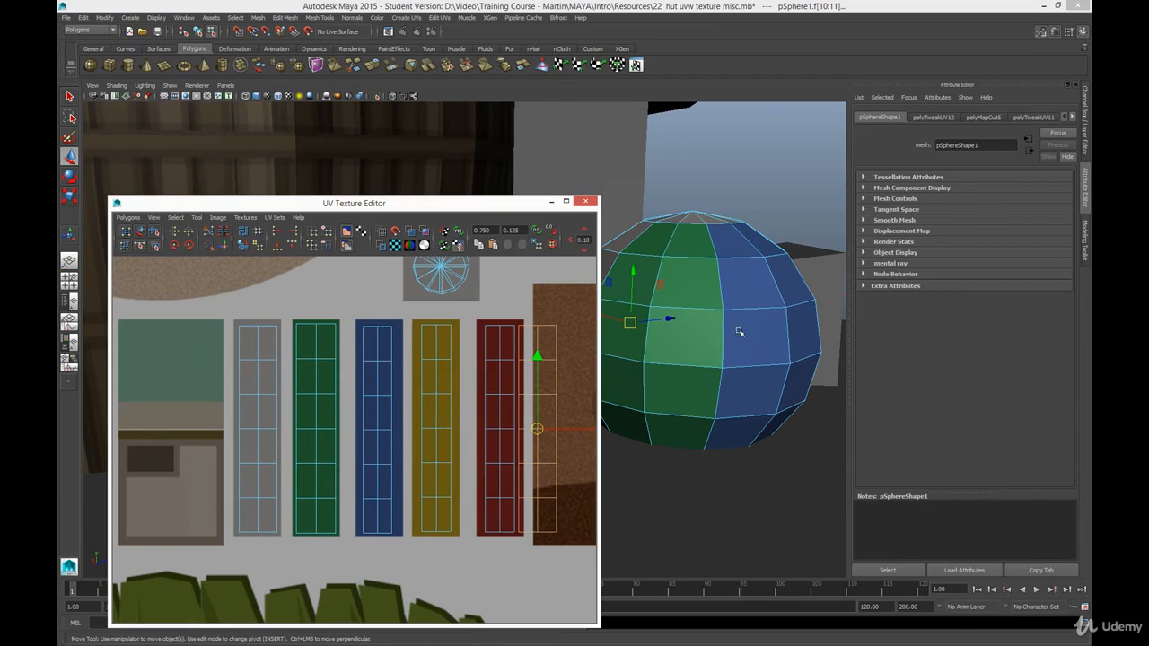
pyautogui.keyDown('alt'); pyautogui.moveTo(739, 332); pyautogui.dragTo(625, 329); pyautogui.keyUp('alt')
pyautogui.moveTo(537, 431); pyautogui.dragTo(382, 433)
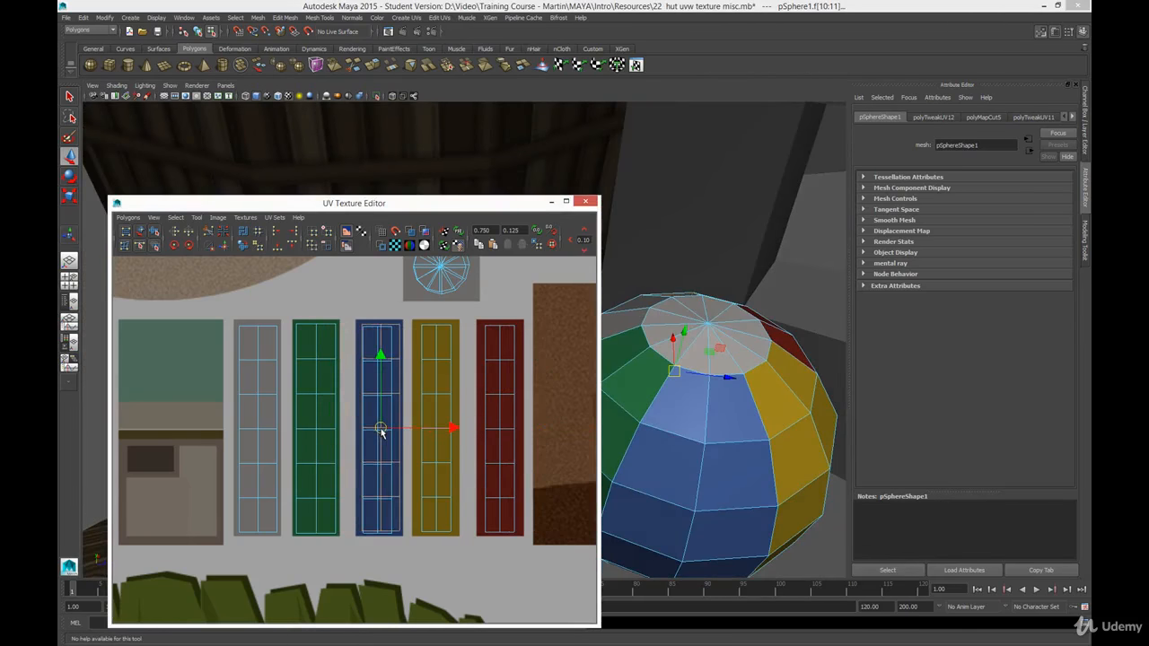
# Step: Clear the selection of the sphere's UVs and close the UV Texture Editor
pyautogui.keyDown('alt'); pyautogui.moveTo(715, 427); pyautogui.dragTo(719, 358); pyautogui.keyUp('alt')
pyautogui.moveTo(494, 207); pyautogui.dragTo(491, 116)
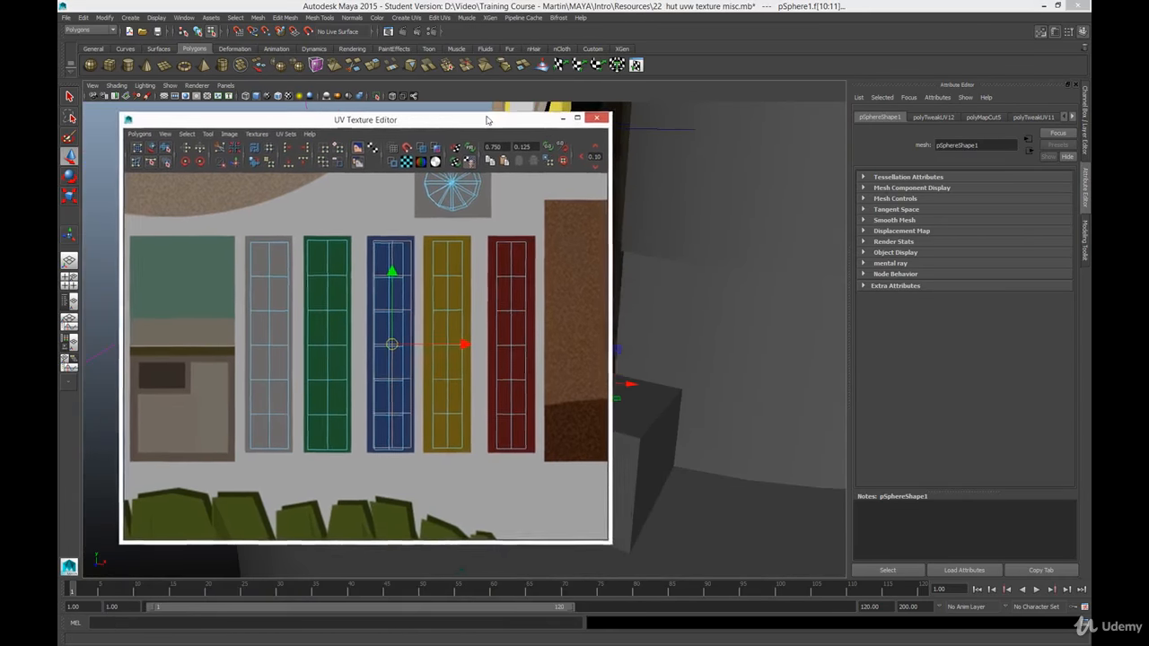
pyautogui.scroll(-3, 295, 269)
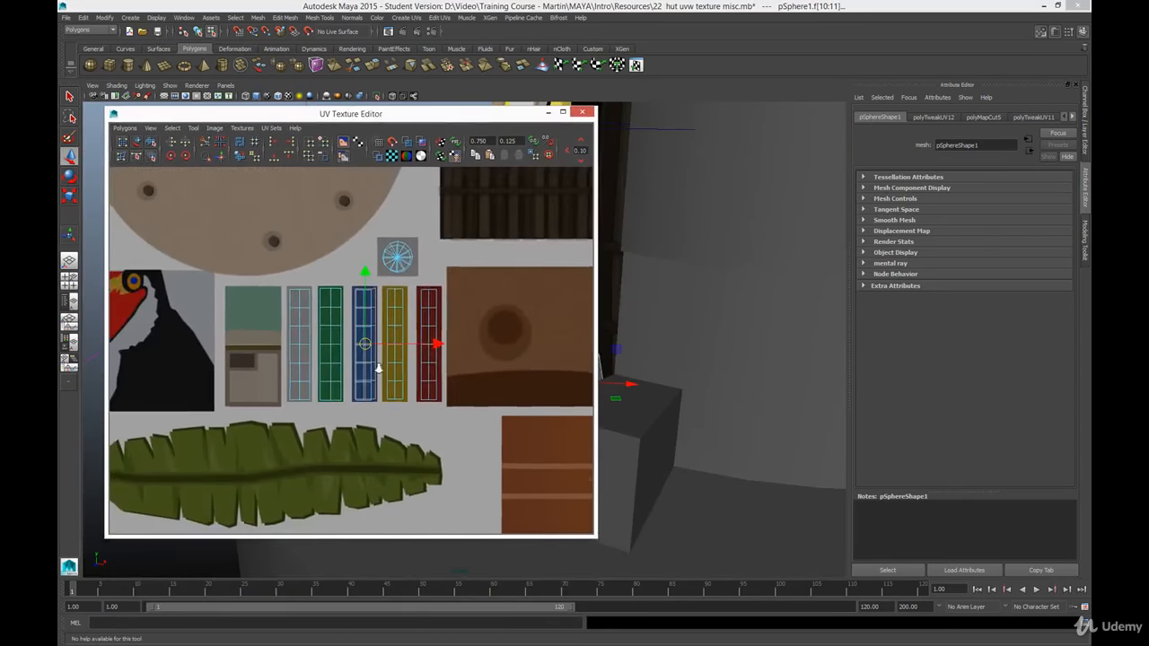
pyautogui.scroll(-2, 311, 286)
pyautogui.scroll(-2, 422, 417)
pyautogui.keyDown('alt'); pyautogui.moveTo(358, 460); pyautogui.dragTo(324, 470, button='middle'); pyautogui.keyUp('alt')
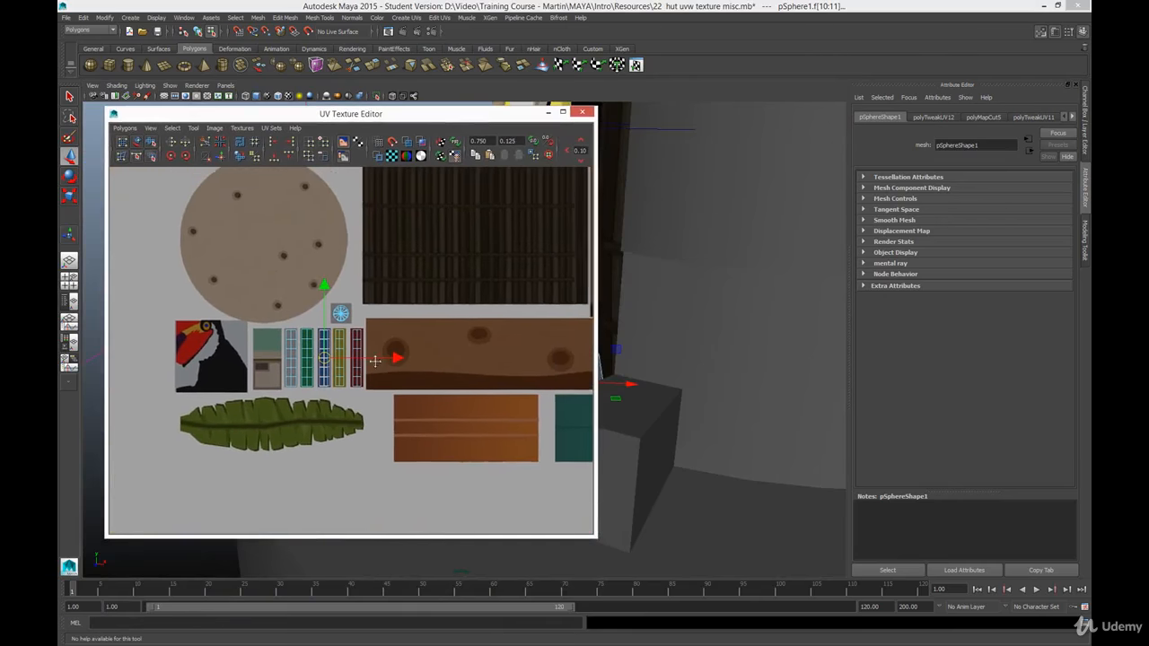
pyautogui.click(324, 470)
pyautogui.click(583, 112)
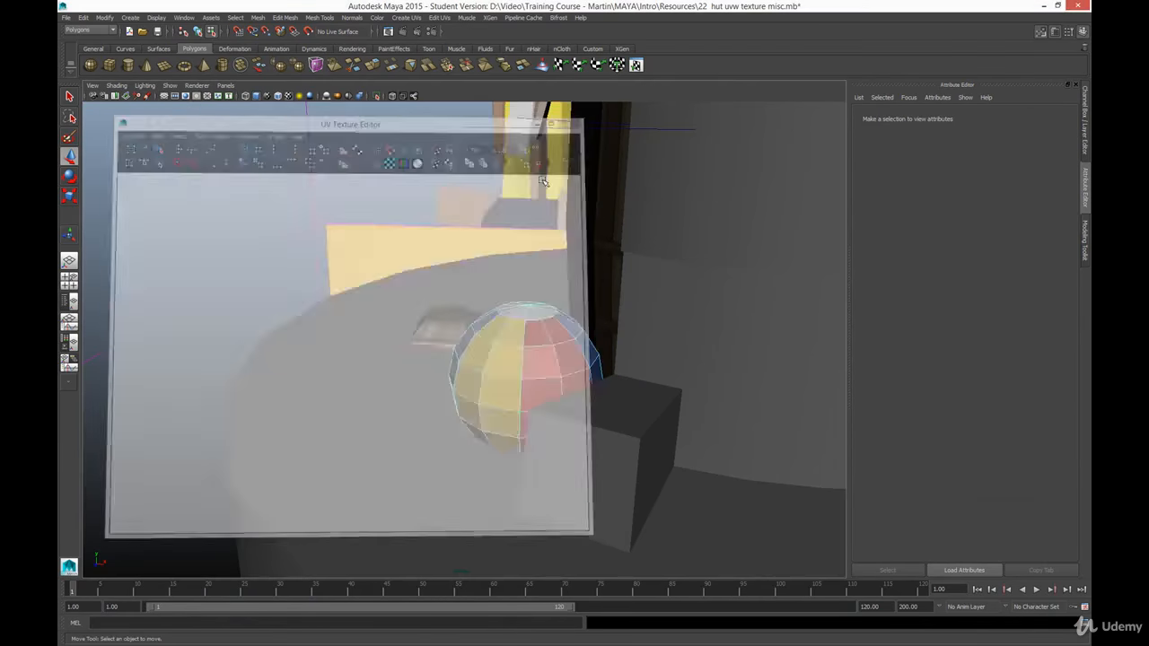
# Step: Bring up the small five-sided dome's UVs in the UV Texture Editor, over the wood plank textures
pyautogui.scroll(3, 395, 263)
pyautogui.keyDown('alt'); pyautogui.moveTo(395, 263); pyautogui.dragTo(391, 261, button='right'); pyautogui.keyUp('alt')
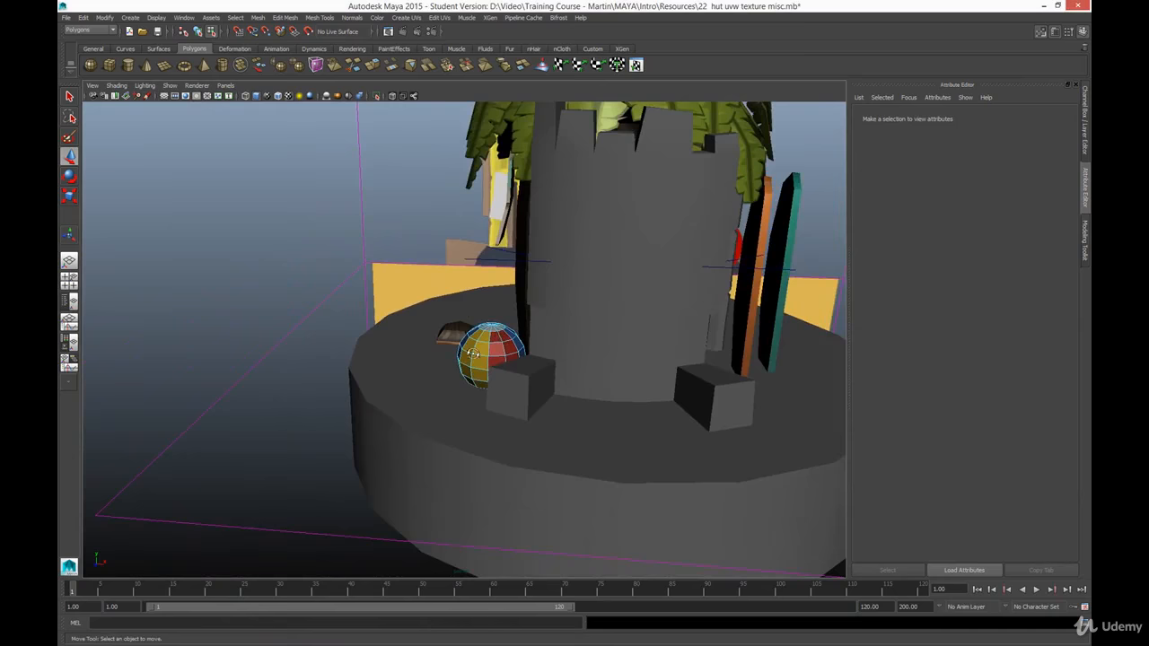
pyautogui.keyDown('alt'); pyautogui.moveTo(473, 353); pyautogui.dragTo(586, 349); pyautogui.keyUp('alt')
pyautogui.keyDown('alt'); pyautogui.moveTo(403, 291); pyautogui.dragTo(505, 356, button='right'); pyautogui.keyUp('alt')
pyautogui.click(484, 348)
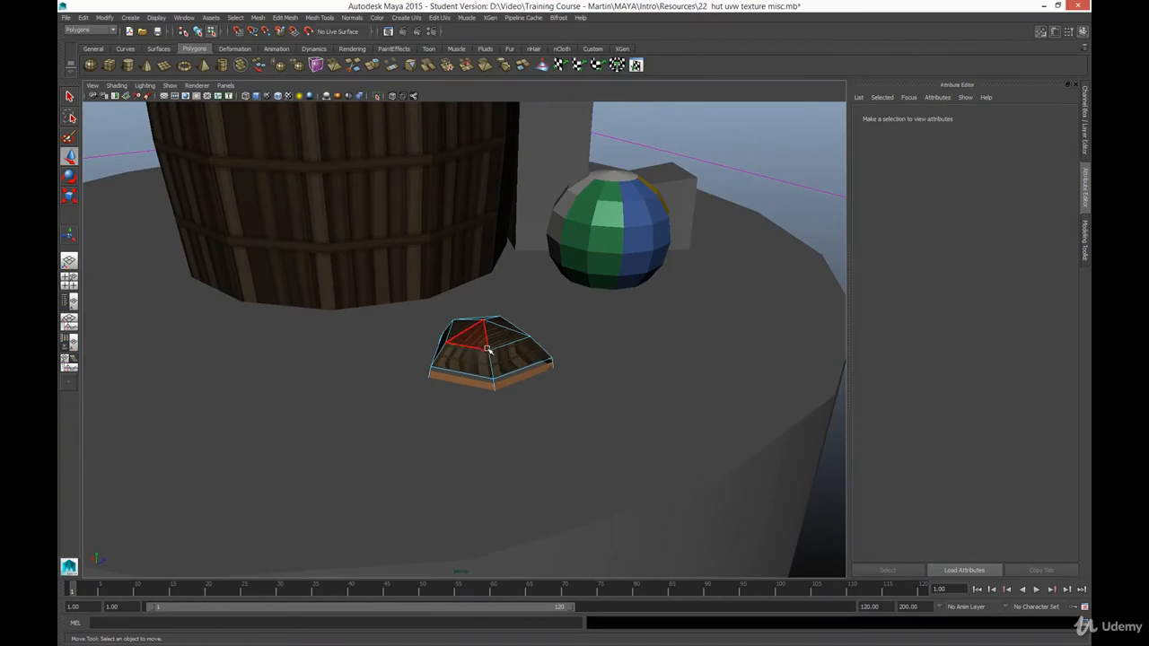
pyautogui.keyDown('alt'); pyautogui.moveTo(487, 349); pyautogui.dragTo(682, 393); pyautogui.keyUp('alt')
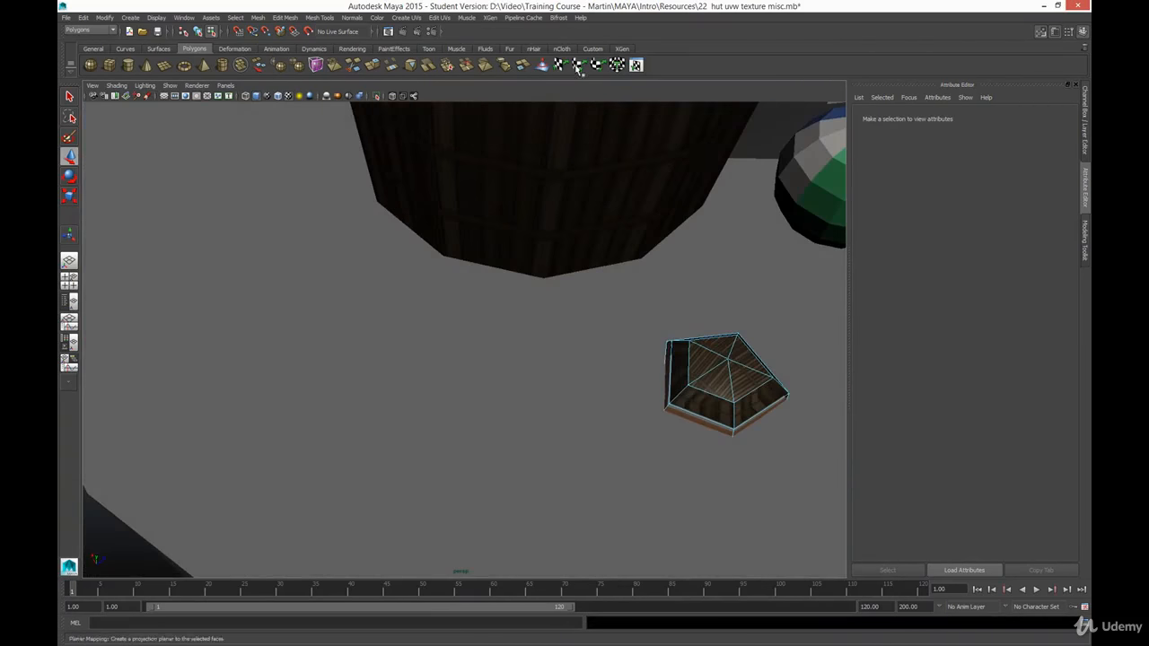
pyautogui.click(636, 64)
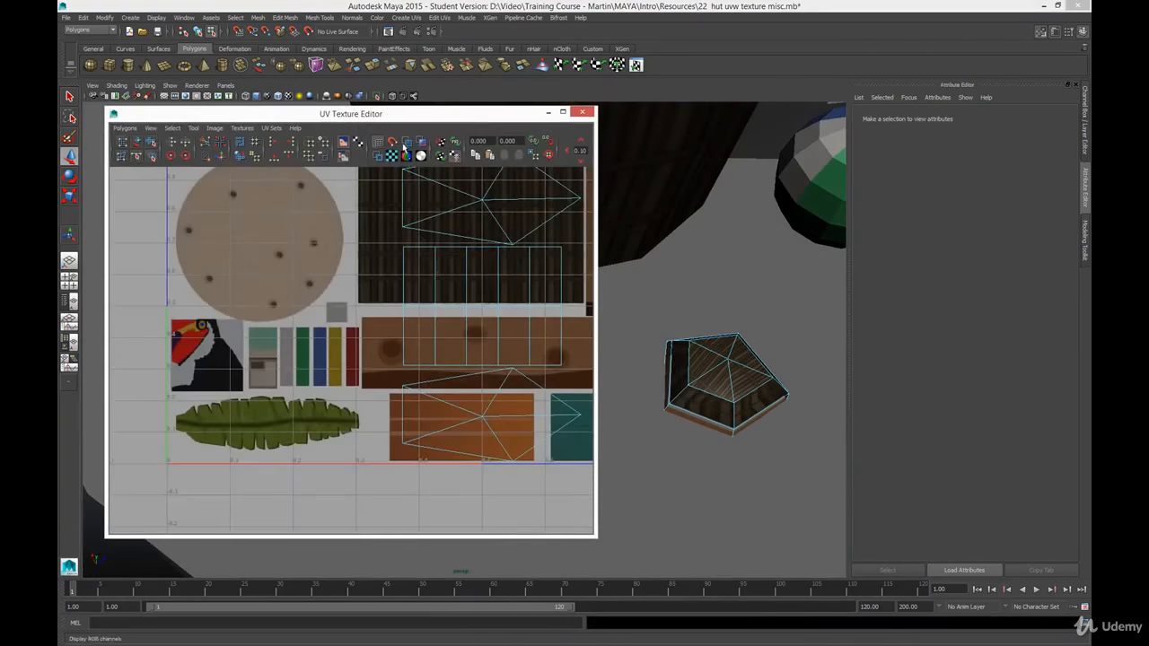
pyautogui.keyDown('alt'); pyautogui.moveTo(474, 358); pyautogui.dragTo(366, 392, button='middle'); pyautogui.keyUp('alt')
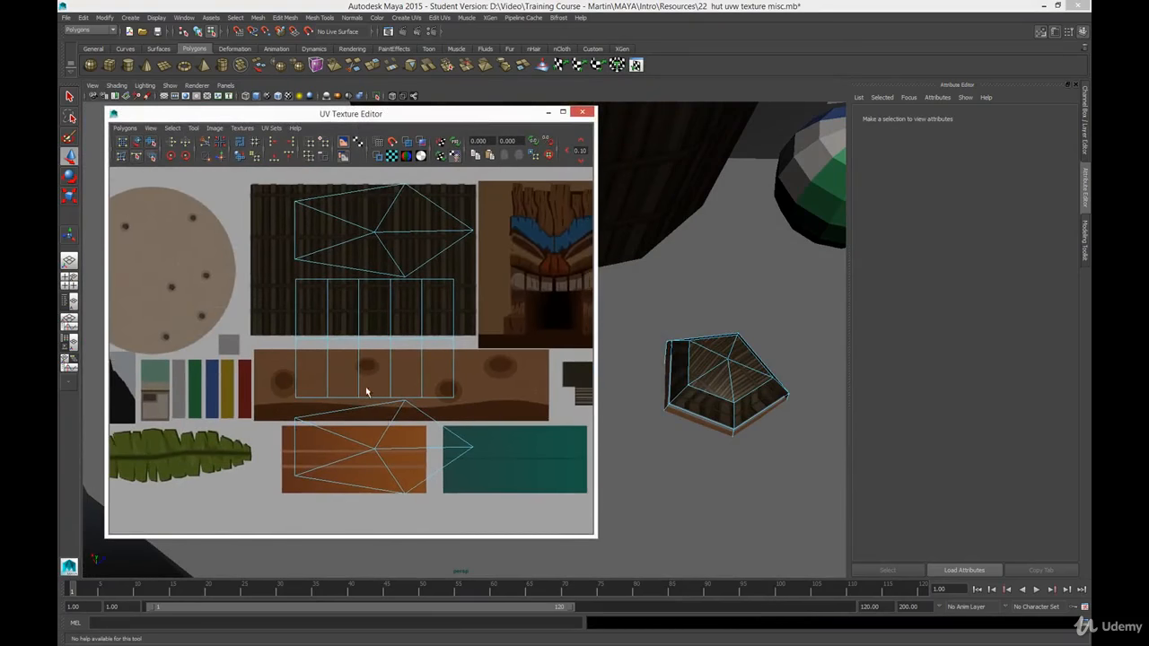
# Step: Select the dome's five triangular top faces and slightly shrink their UVs over the dark plank texture
pyautogui.keyDown('alt'); pyautogui.moveTo(708, 392); pyautogui.dragTo(714, 379); pyautogui.keyUp('alt')
pyautogui.click(719, 337)
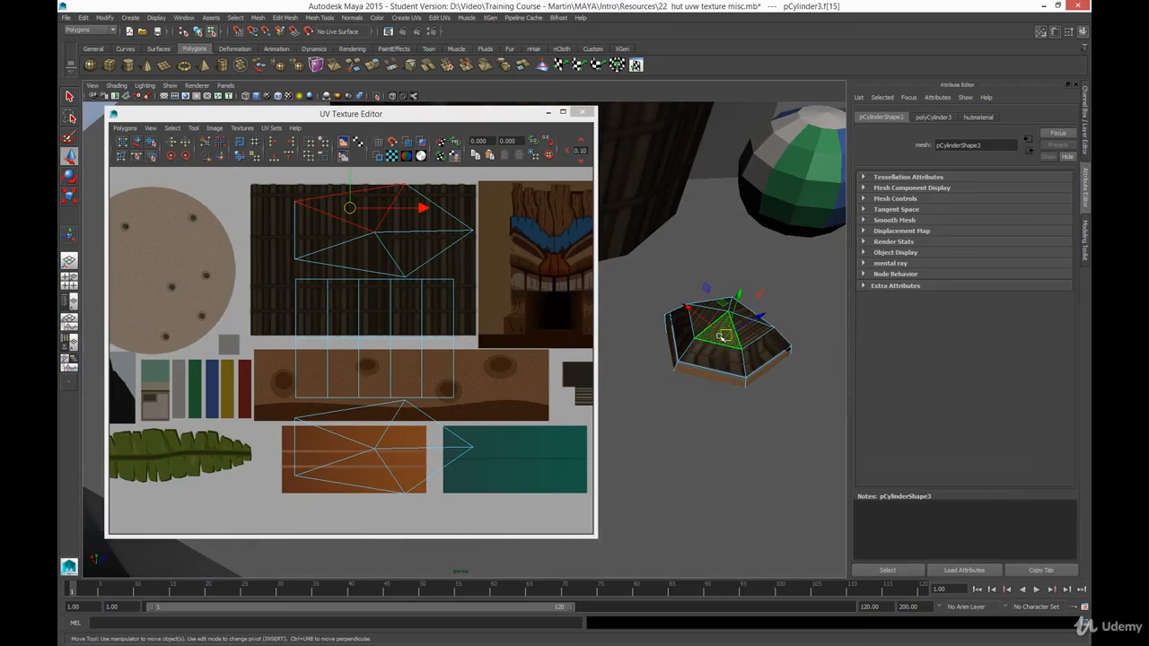
pyautogui.rightClick(714, 326)
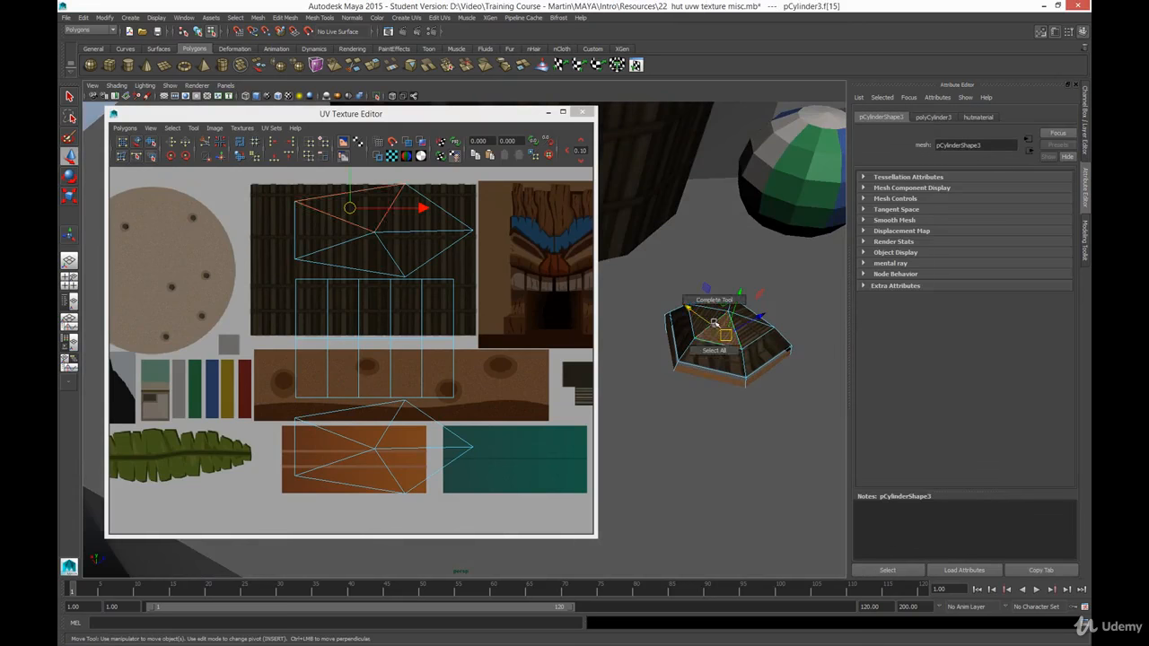
pyautogui.rightClick(726, 341)
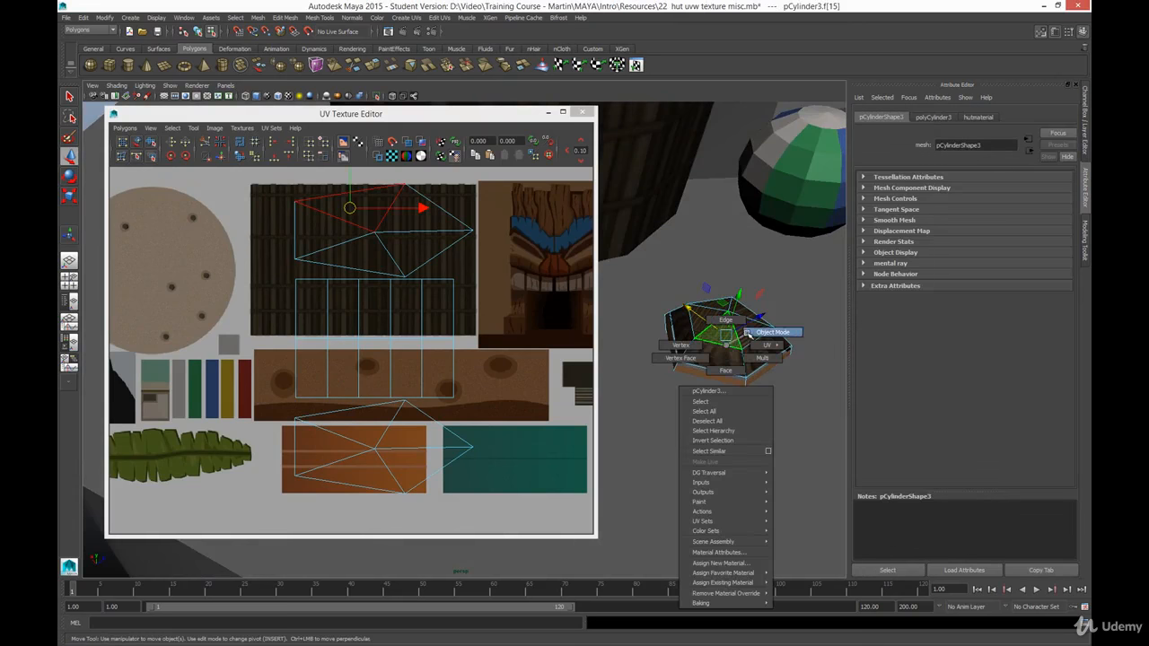
pyautogui.moveTo(748, 334); pyautogui.dragTo(736, 371, button='right')
pyautogui.click(717, 313)
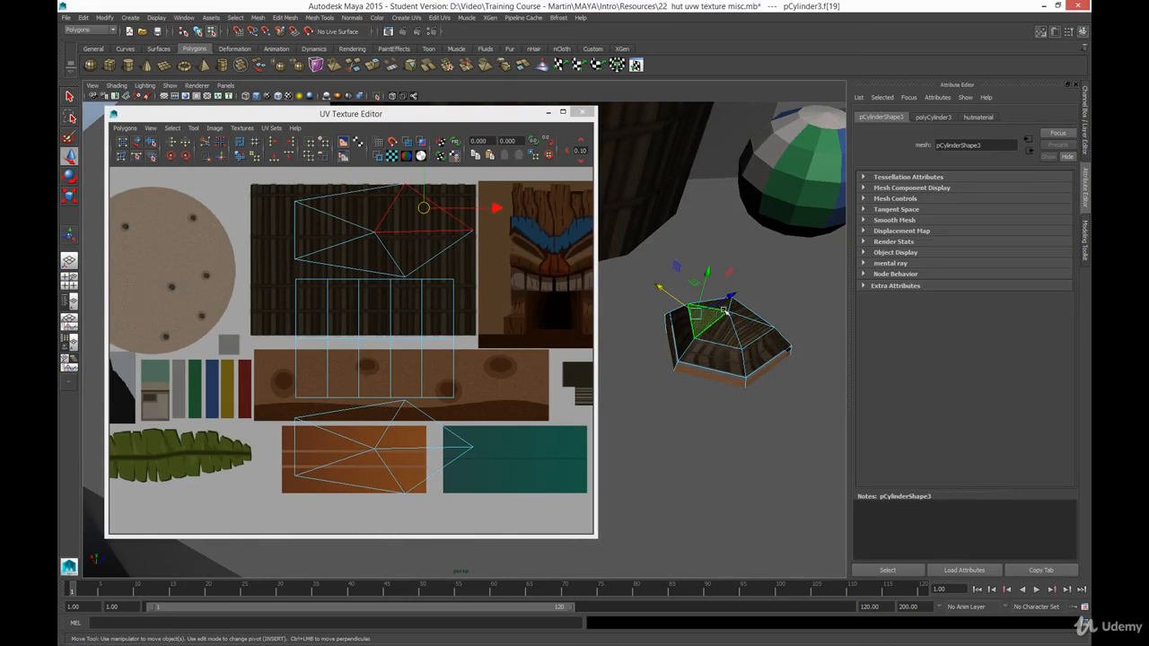
pyautogui.keyDown('shift'); pyautogui.click(722, 306); pyautogui.keyUp('shift')
pyautogui.keyDown('shift'); pyautogui.click(742, 314); pyautogui.keyUp('shift')
pyautogui.keyDown('shift'); pyautogui.click(745, 331); pyautogui.keyUp('shift')
pyautogui.keyDown('shift'); pyautogui.click(724, 338); pyautogui.keyUp('shift')
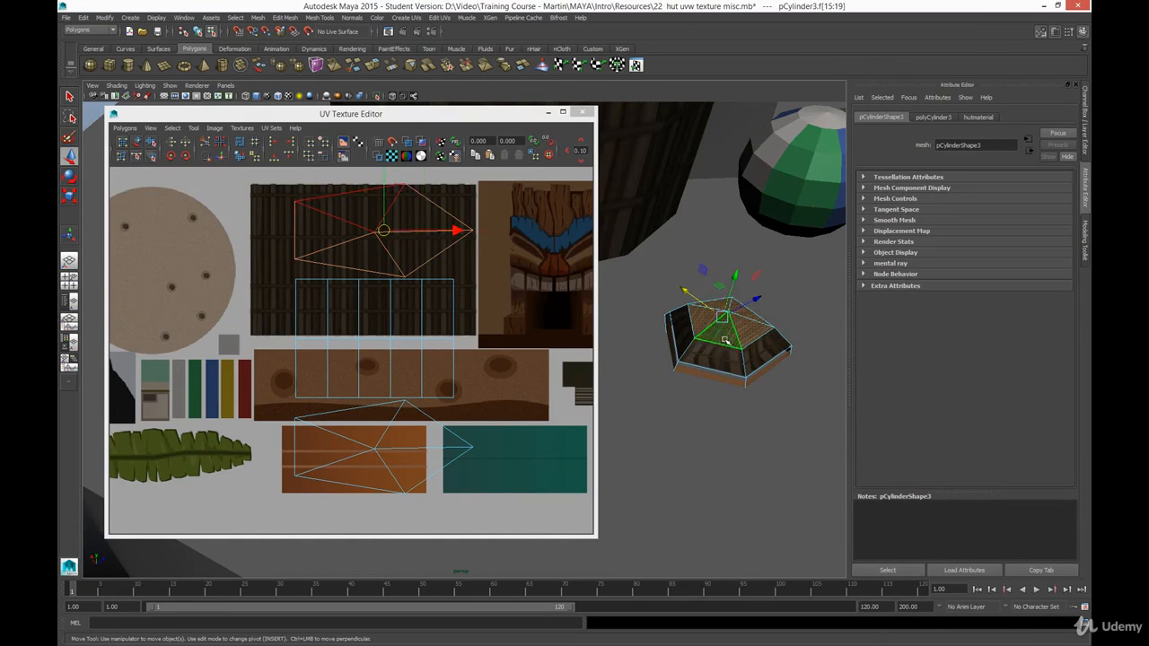
pyautogui.press('r')
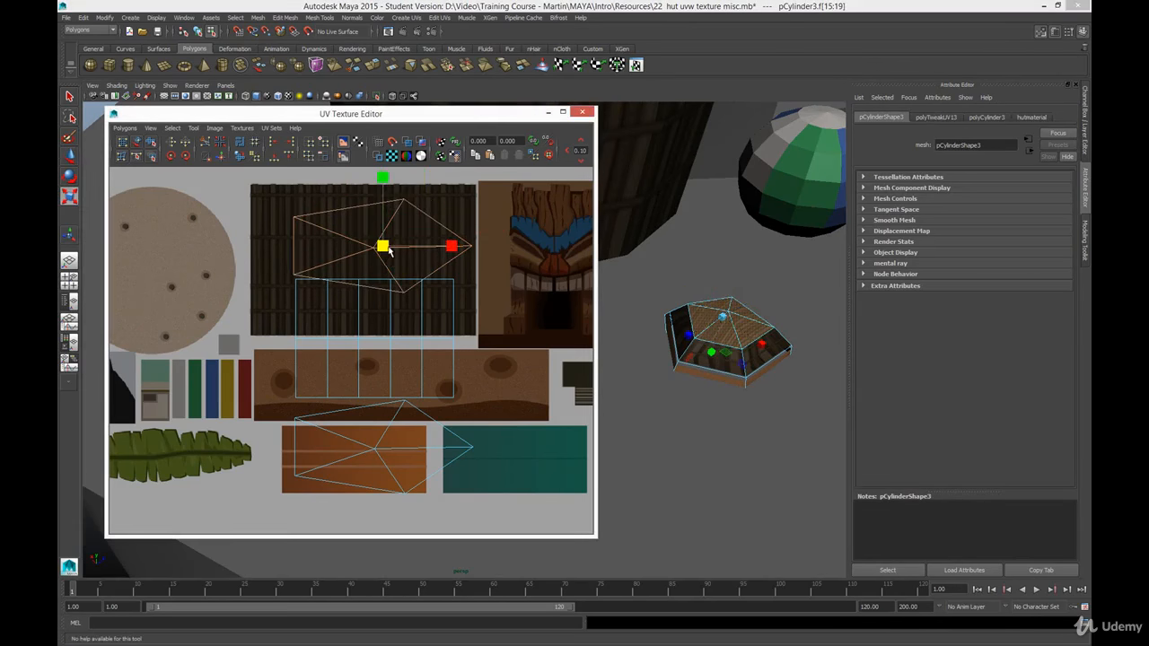
pyautogui.moveTo(388, 252); pyautogui.dragTo(666, 378, button='middle')
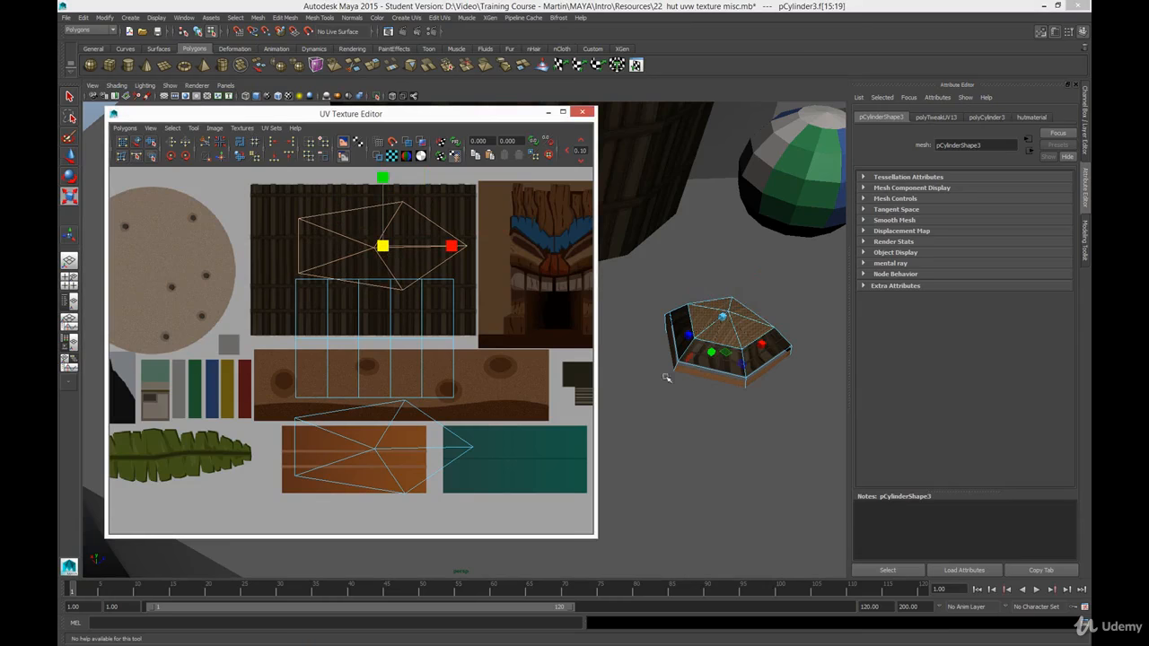
# Step: Apply planar mapping from the Y axis to all of the dome's faces, fitting the projection to the bounding box
pyautogui.click(734, 357)
pyautogui.click(756, 362)
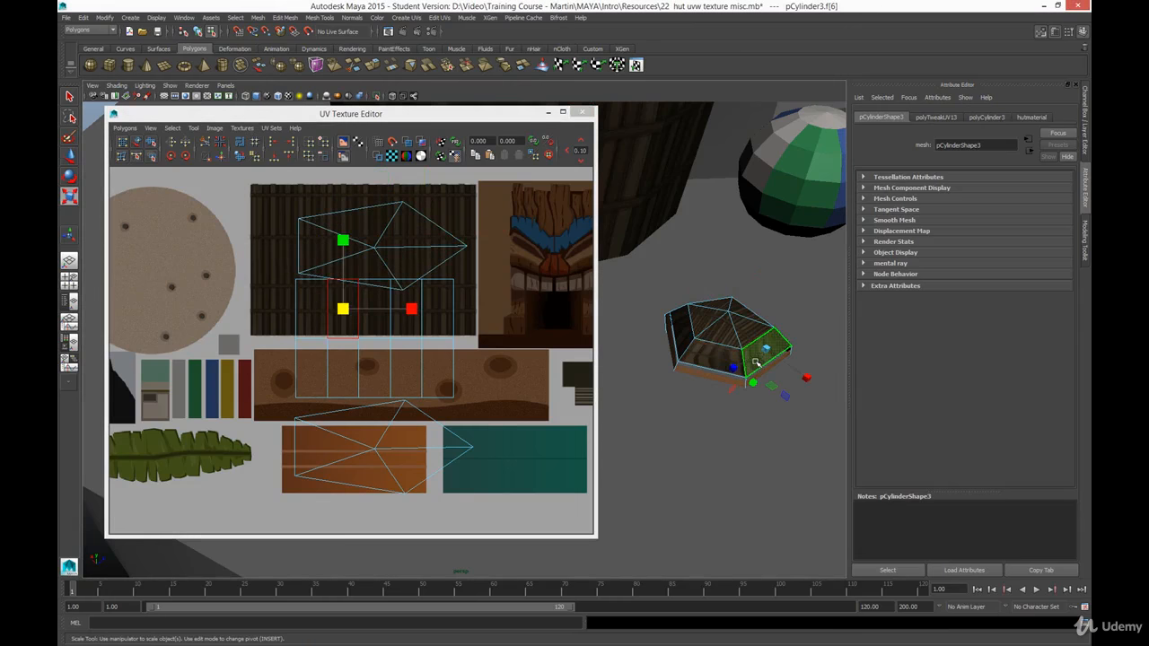
pyautogui.keyDown('alt'); pyautogui.moveTo(733, 369); pyautogui.dragTo(806, 541); pyautogui.keyUp('alt')
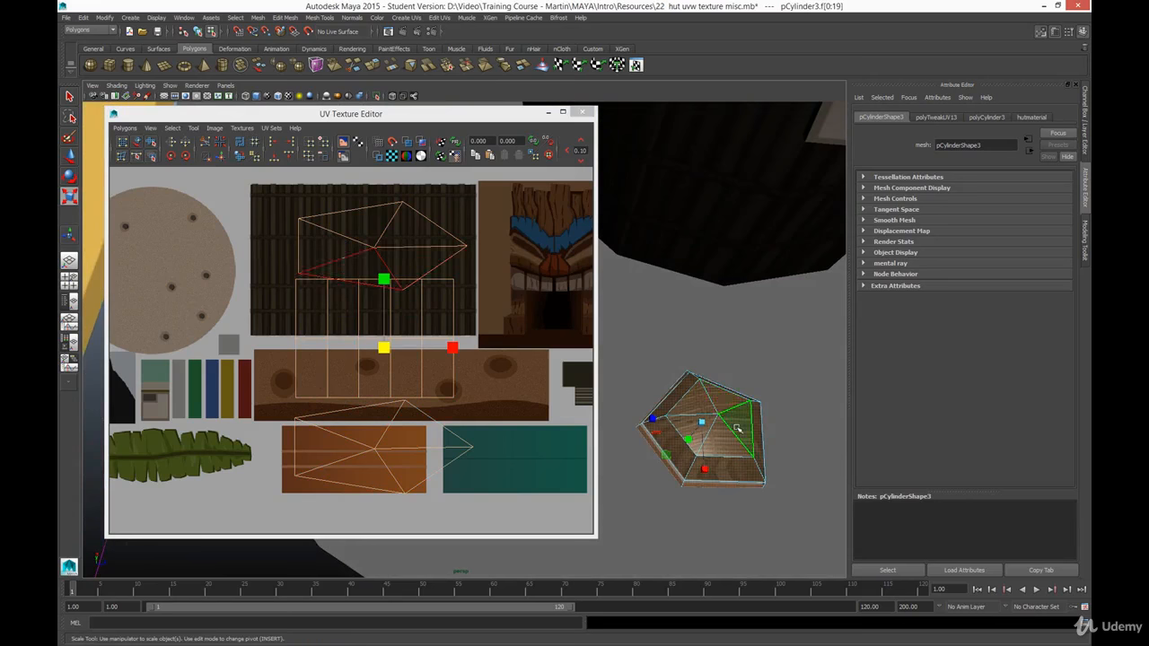
pyautogui.press('w')
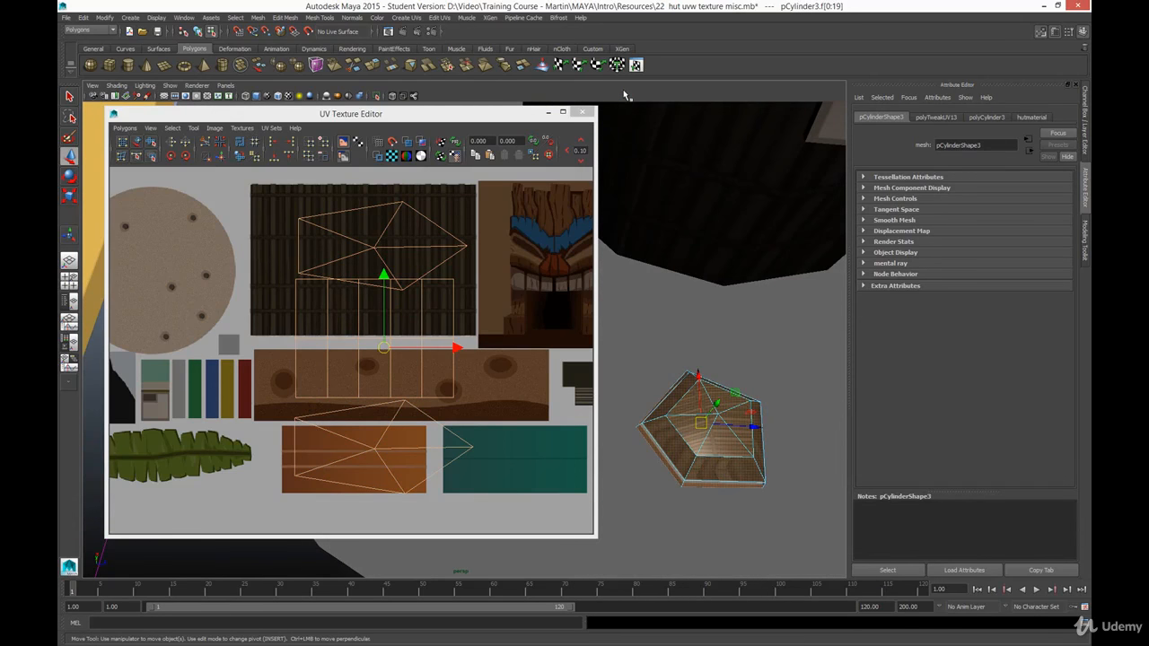
pyautogui.click(407, 18)
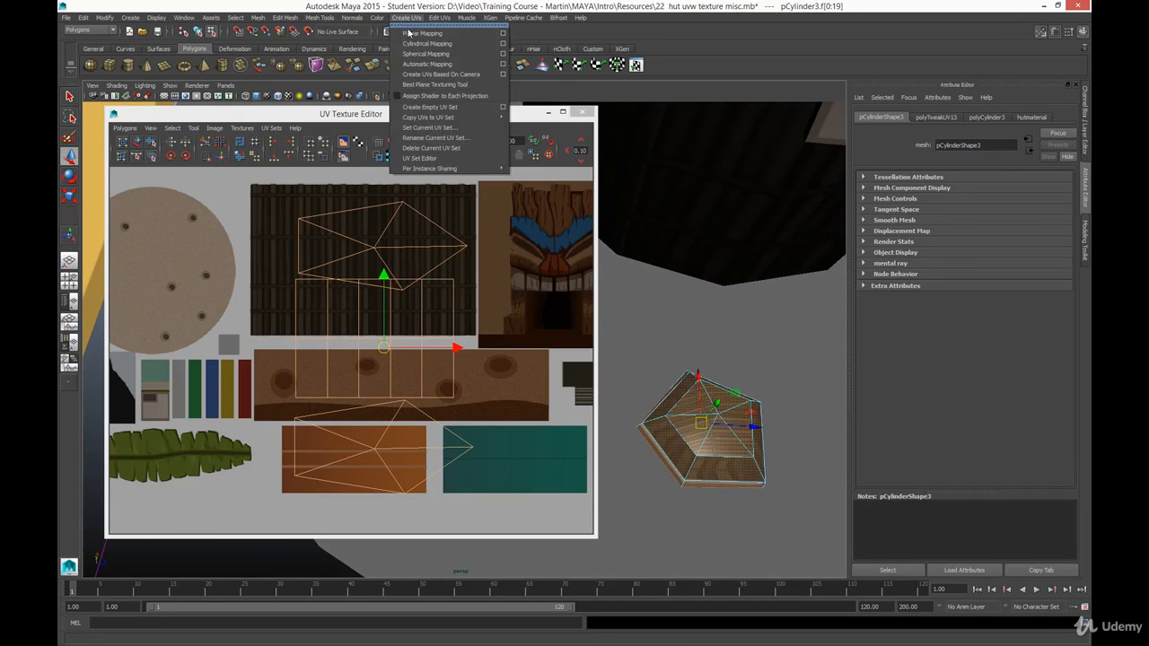
pyautogui.click(502, 33)
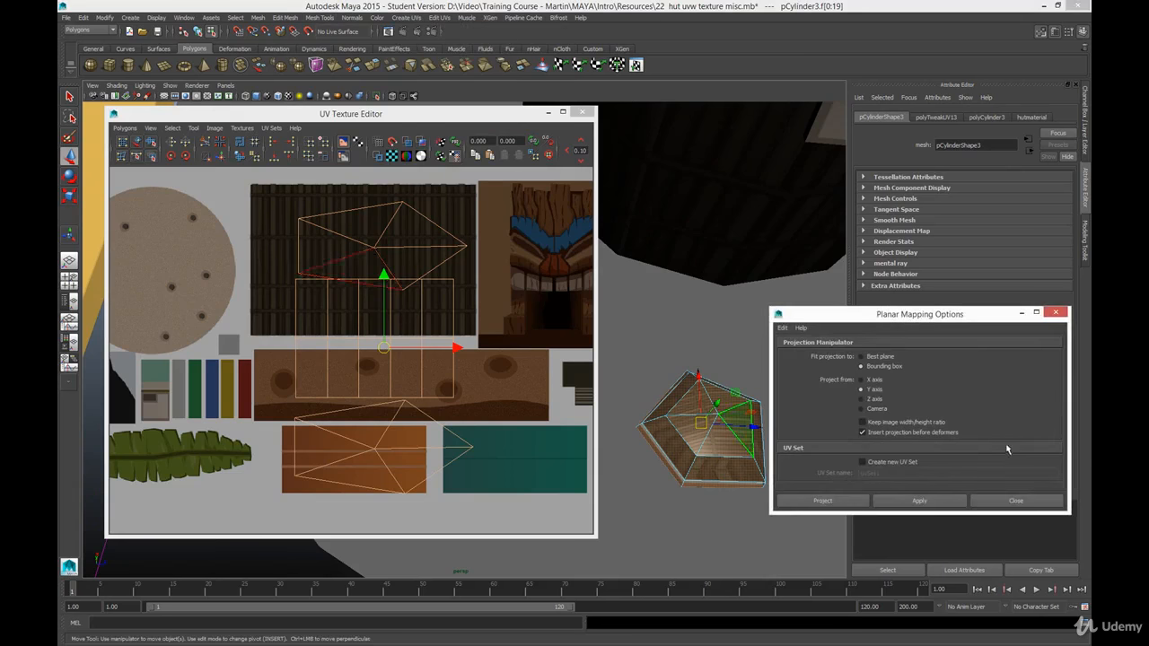
pyautogui.click(921, 500)
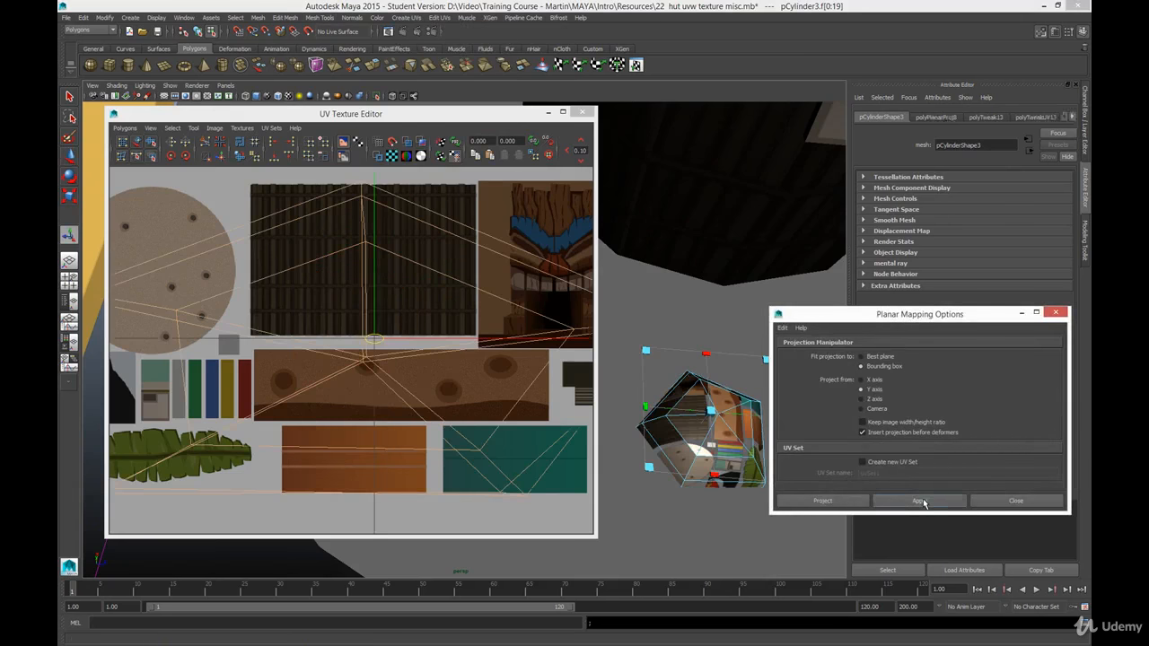
pyautogui.keyDown('alt'); pyautogui.moveTo(414, 375); pyautogui.dragTo(292, 273, button='right'); pyautogui.keyUp('alt')
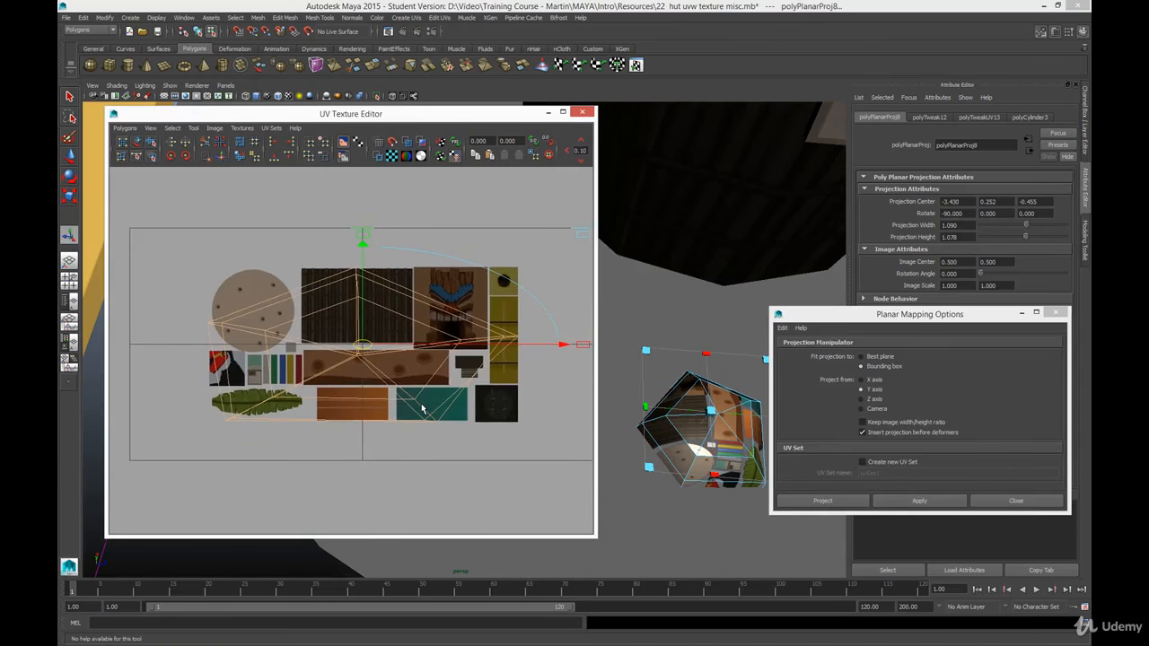
pyautogui.keyDown('alt'); pyautogui.moveTo(701, 464); pyautogui.dragTo(655, 434); pyautogui.keyUp('alt')
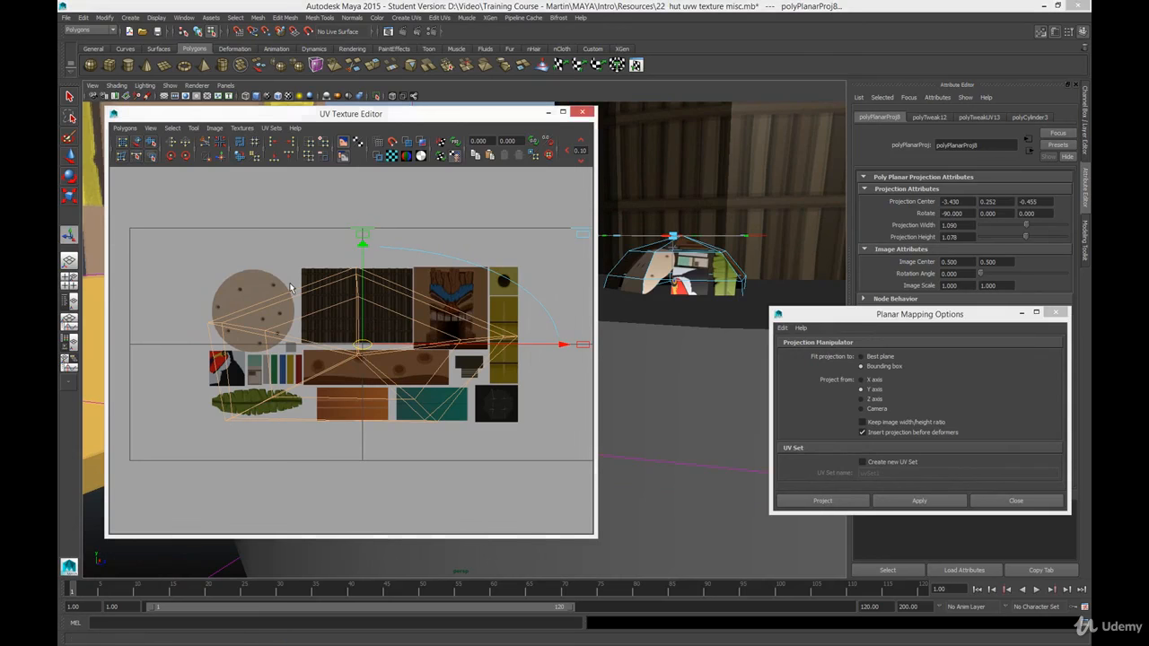
pyautogui.press('q')
pyautogui.keyDown('alt'); pyautogui.moveTo(322, 339); pyautogui.dragTo(350, 388, button='right'); pyautogui.keyUp('alt')
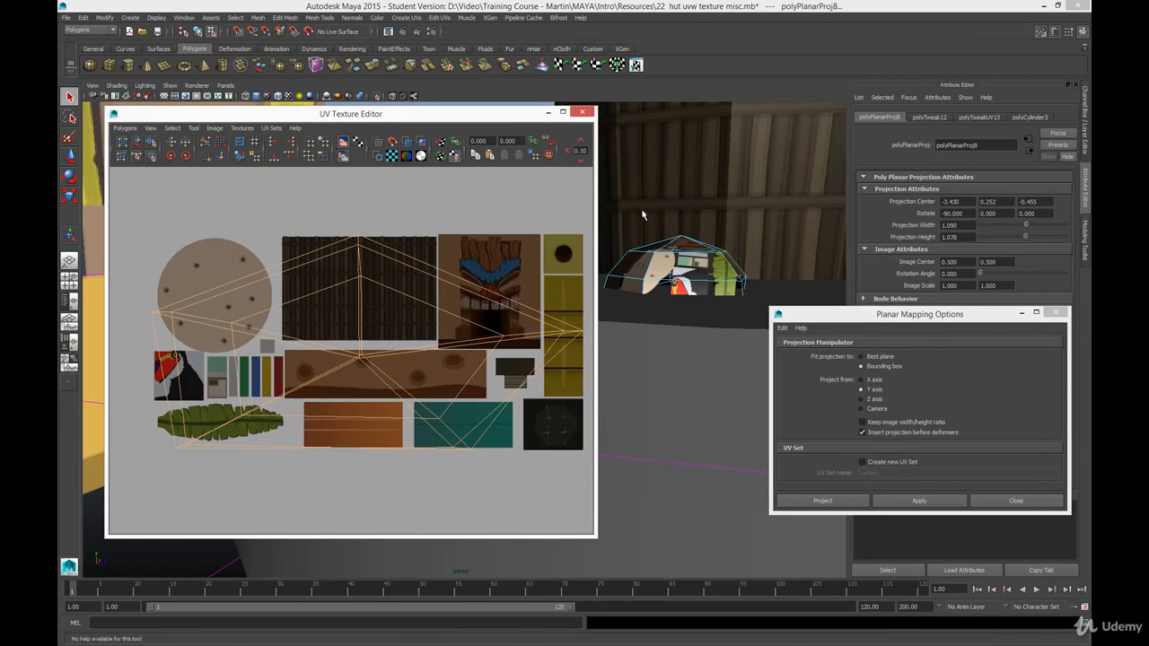
# Step: Select the dome's top and upper sloping faces and scale their UVs slightly inward
pyautogui.keyDown('alt'); pyautogui.moveTo(675, 275); pyautogui.dragTo(677, 261); pyautogui.keyUp('alt')
pyautogui.moveTo(621, 204); pyautogui.dragTo(751, 244)
pyautogui.keyDown('alt'); pyautogui.moveTo(746, 244); pyautogui.dragTo(754, 284); pyautogui.keyUp('alt')
pyautogui.scroll(3, 718, 258)
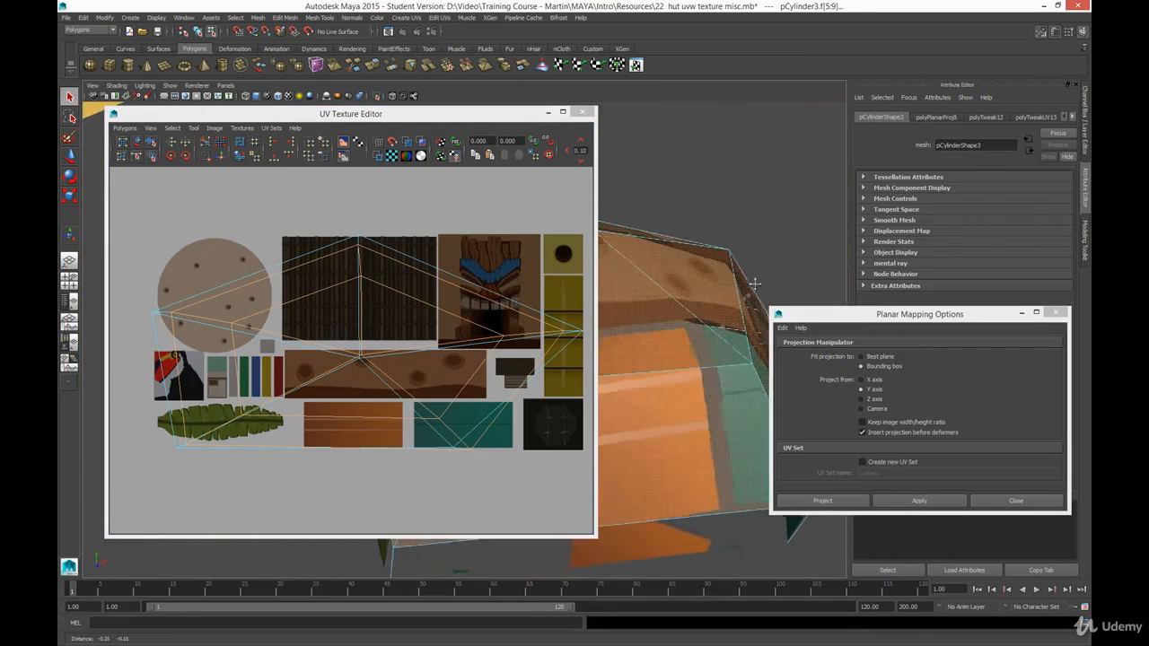
pyautogui.scroll(-3, 687, 245)
pyautogui.press('t')
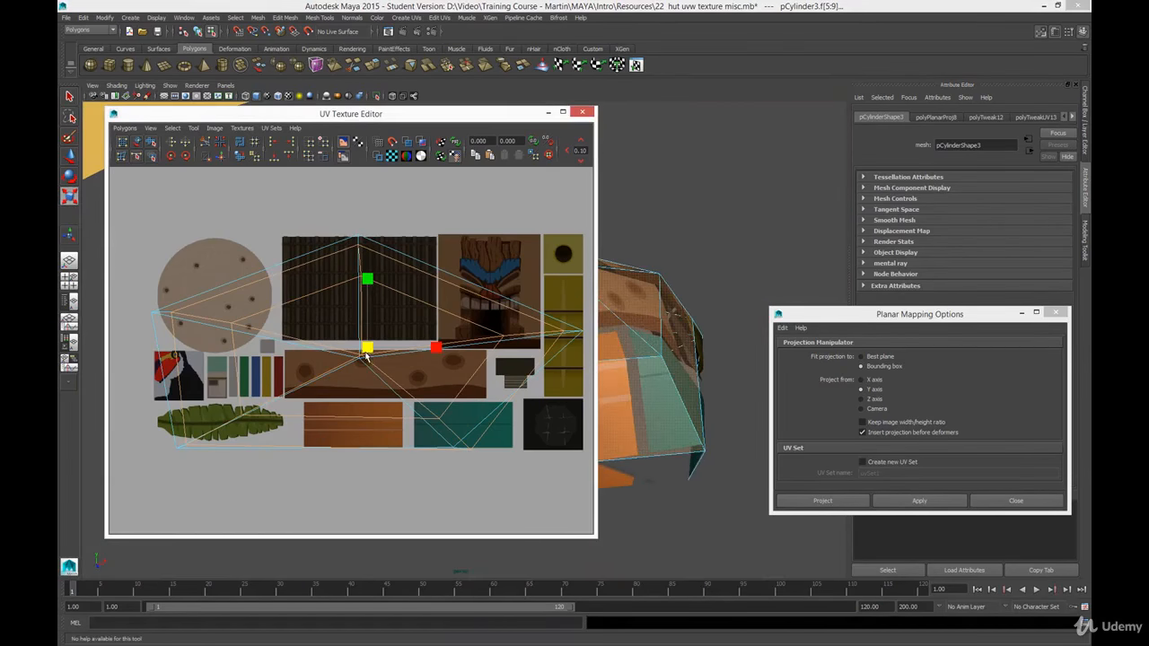
pyautogui.moveTo(369, 348); pyautogui.dragTo(369, 363)
# Step: Reduce the selection to the dome's triangular top faces and scale their UVs slightly smaller
pyautogui.keyDown('alt'); pyautogui.moveTo(649, 365); pyautogui.dragTo(652, 245); pyautogui.keyUp('alt')
pyautogui.hotkey('shift', ',')
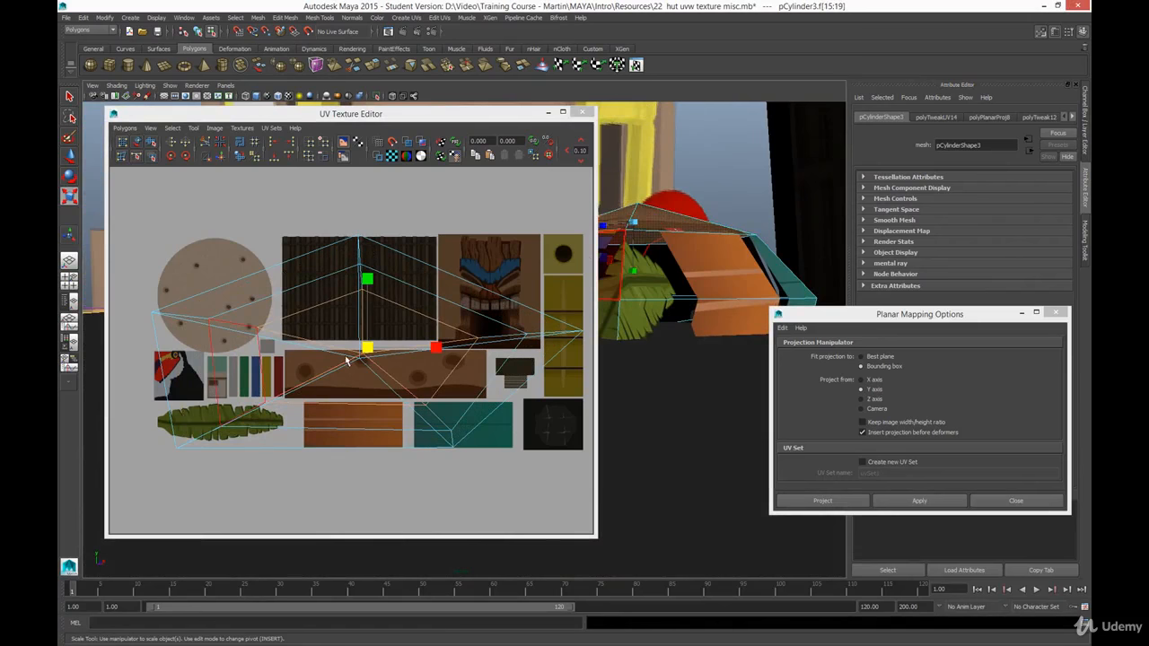
pyautogui.moveTo(371, 350); pyautogui.dragTo(368, 361)
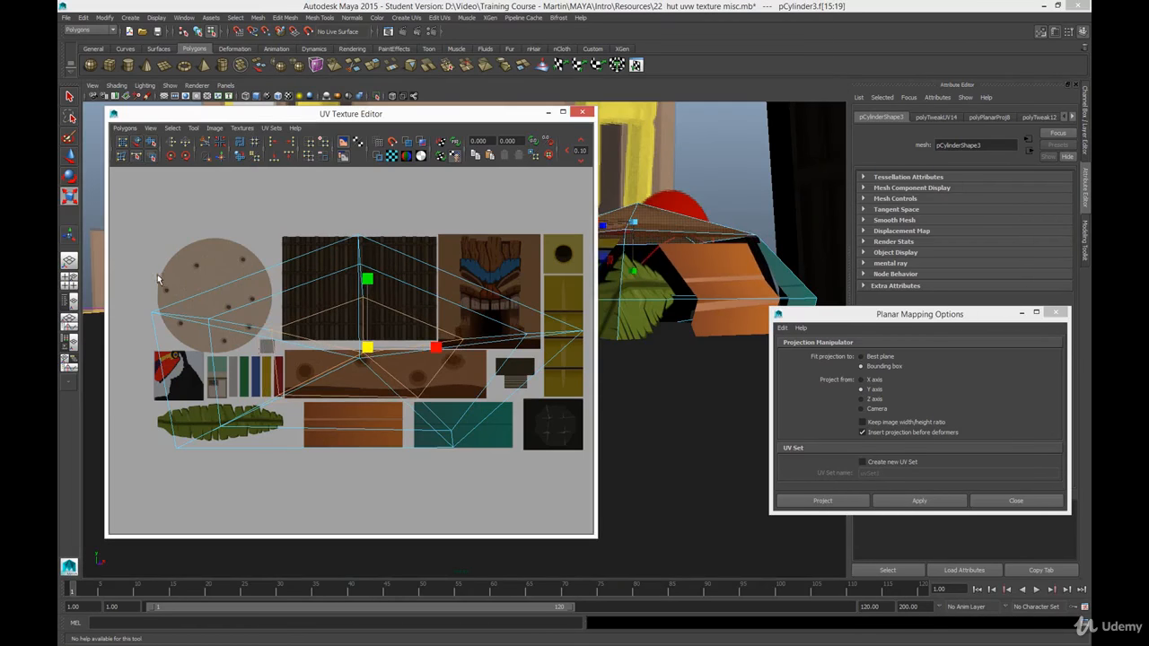
# Step: Grow the selection to the whole dome, shrink its UVs and place them over the dark square texture with the faint pentagon pattern
pyautogui.hotkey('shift', '.')
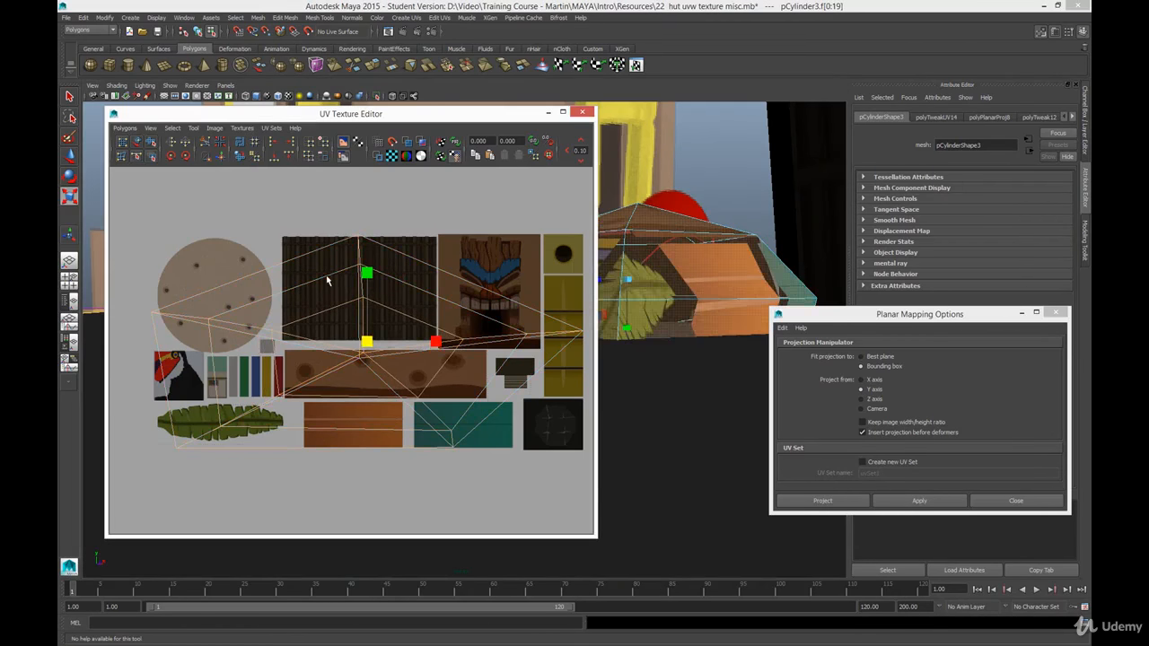
pyautogui.moveTo(436, 344); pyautogui.dragTo(386, 344)
pyautogui.moveTo(369, 273); pyautogui.dragTo(369, 323)
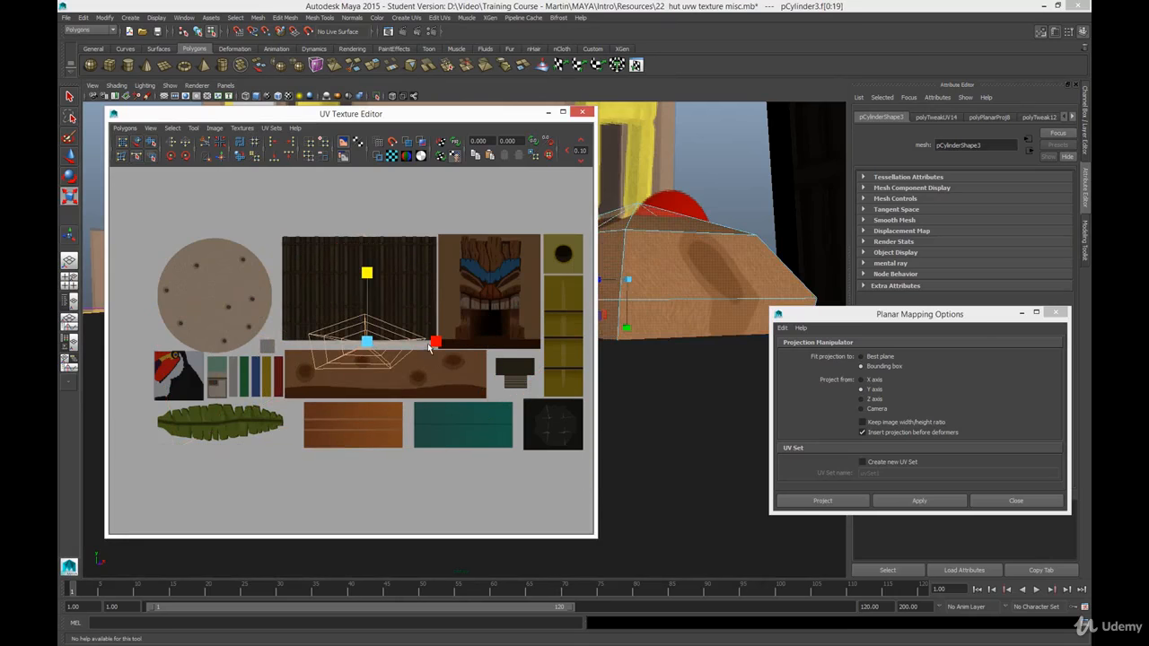
pyautogui.moveTo(437, 343); pyautogui.dragTo(559, 418)
pyautogui.press('w')
pyautogui.keyDown('alt'); pyautogui.moveTo(559, 418); pyautogui.dragTo(381, 335, button='middle'); pyautogui.keyUp('alt')
pyautogui.keyDown('alt'); pyautogui.moveTo(380, 334); pyautogui.dragTo(435, 429, button='right'); pyautogui.keyUp('alt')
# Step: Shift the dome's UVs slightly down and left on the dark square and rotate them slightly counterclockwise to follow the pattern
pyautogui.press('e')
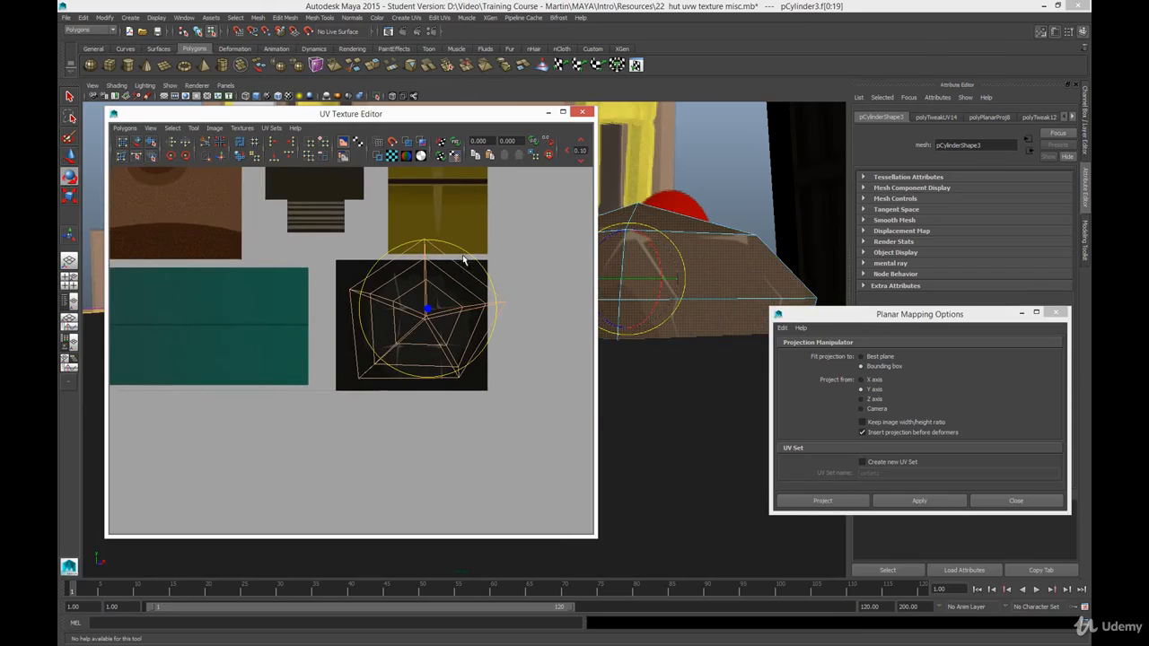
pyautogui.keyDown('alt'); pyautogui.moveTo(464, 325); pyautogui.dragTo(446, 378, button='middle'); pyautogui.keyUp('alt')
pyautogui.moveTo(465, 310); pyautogui.dragTo(488, 363)
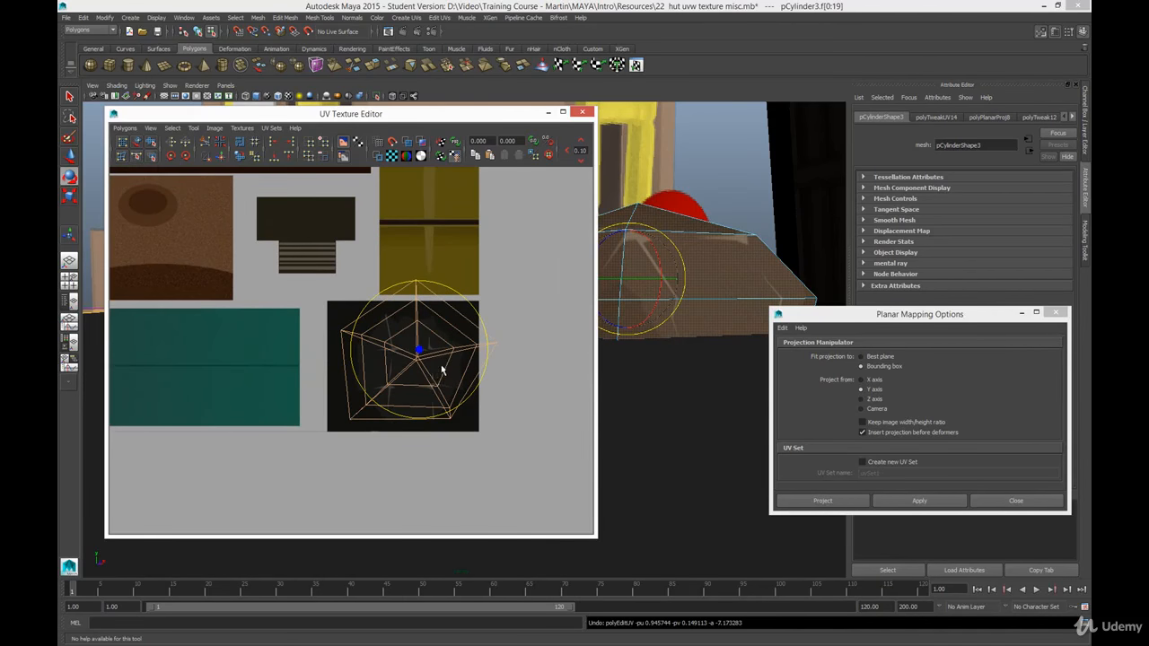
pyautogui.keyDown('alt'); pyautogui.moveTo(444, 368); pyautogui.dragTo(451, 363, button='middle'); pyautogui.keyUp('alt')
pyautogui.press('w')
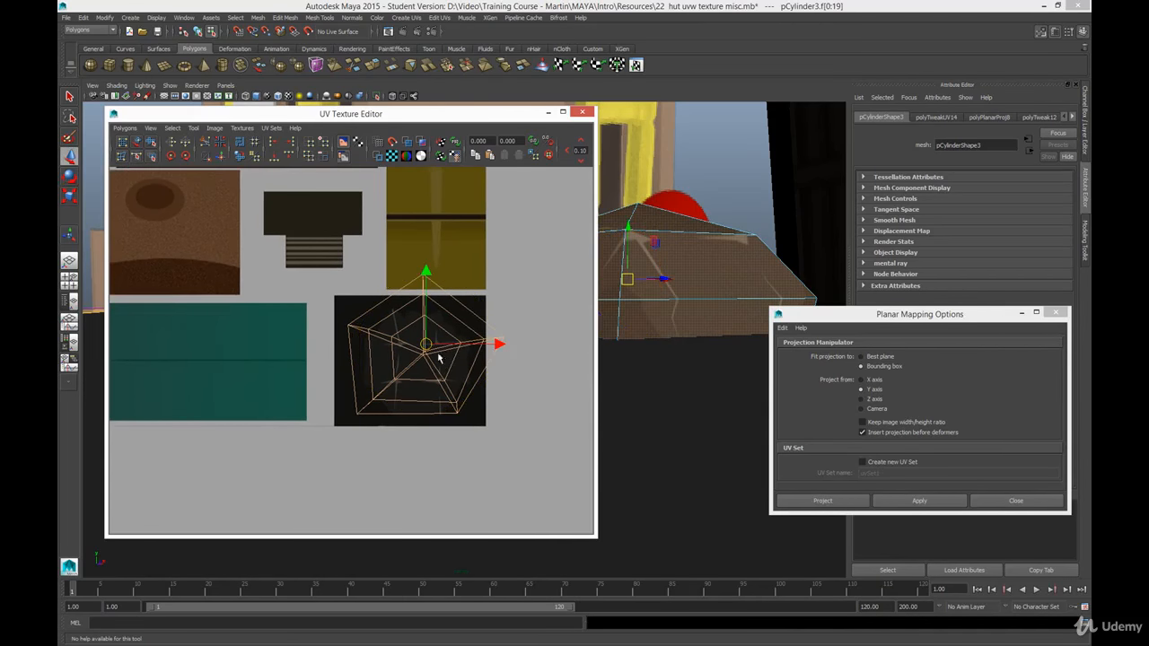
pyautogui.moveTo(426, 353); pyautogui.dragTo(418, 357)
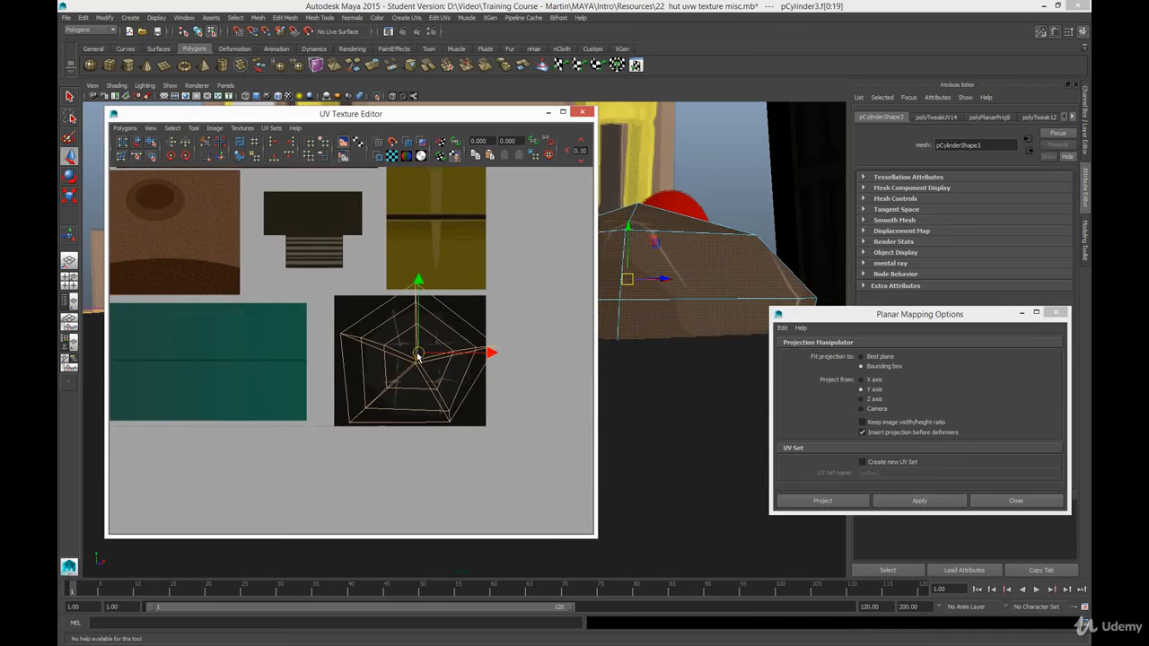
pyautogui.scroll(-3, 417, 356)
pyautogui.press('r')
pyautogui.press('e')
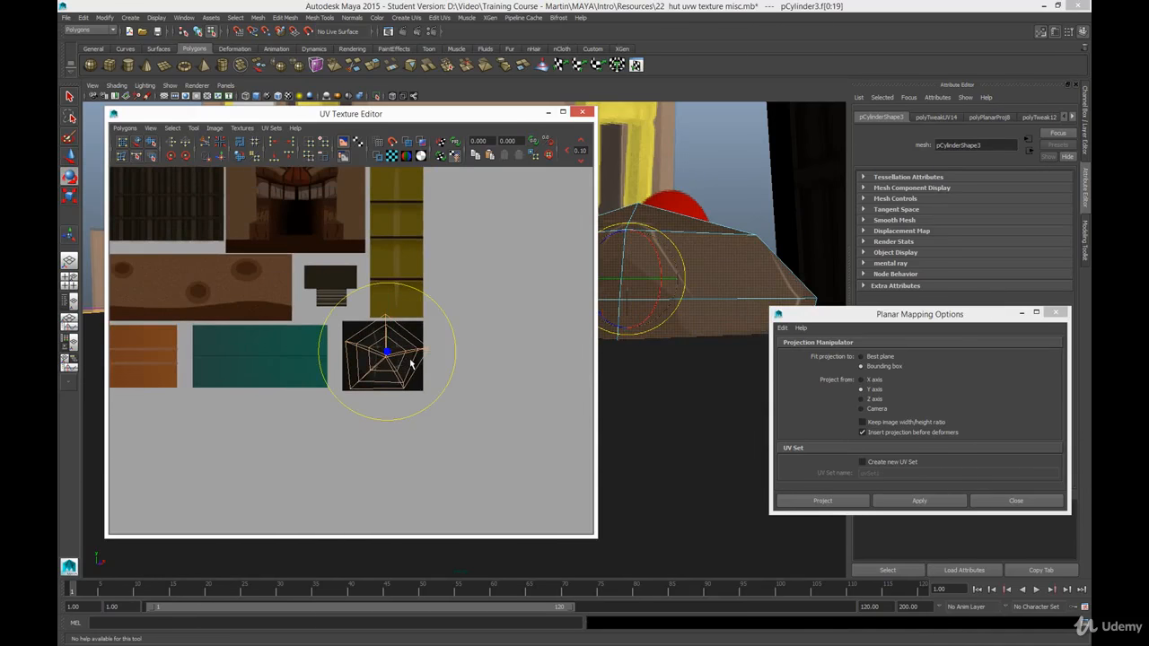
pyautogui.moveTo(402, 287); pyautogui.dragTo(381, 316)
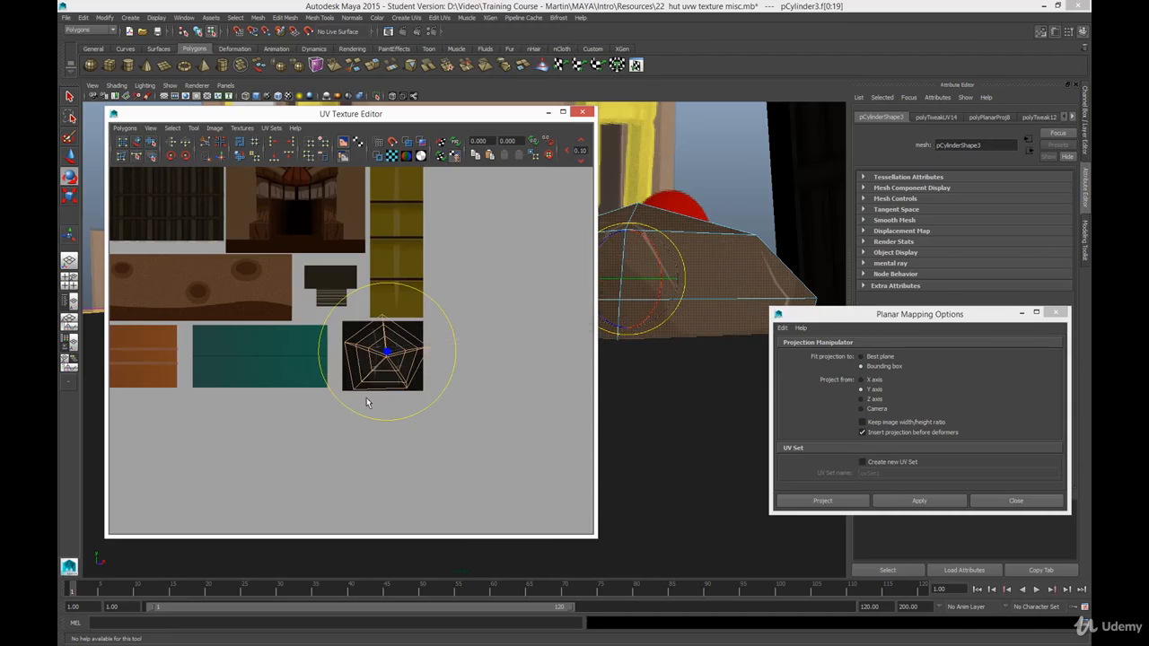
# Step: Scale the dome's UVs down to fit inside the dark square and nudge them downward over its pattern
pyautogui.scroll(3, 366, 403)
pyautogui.press('r')
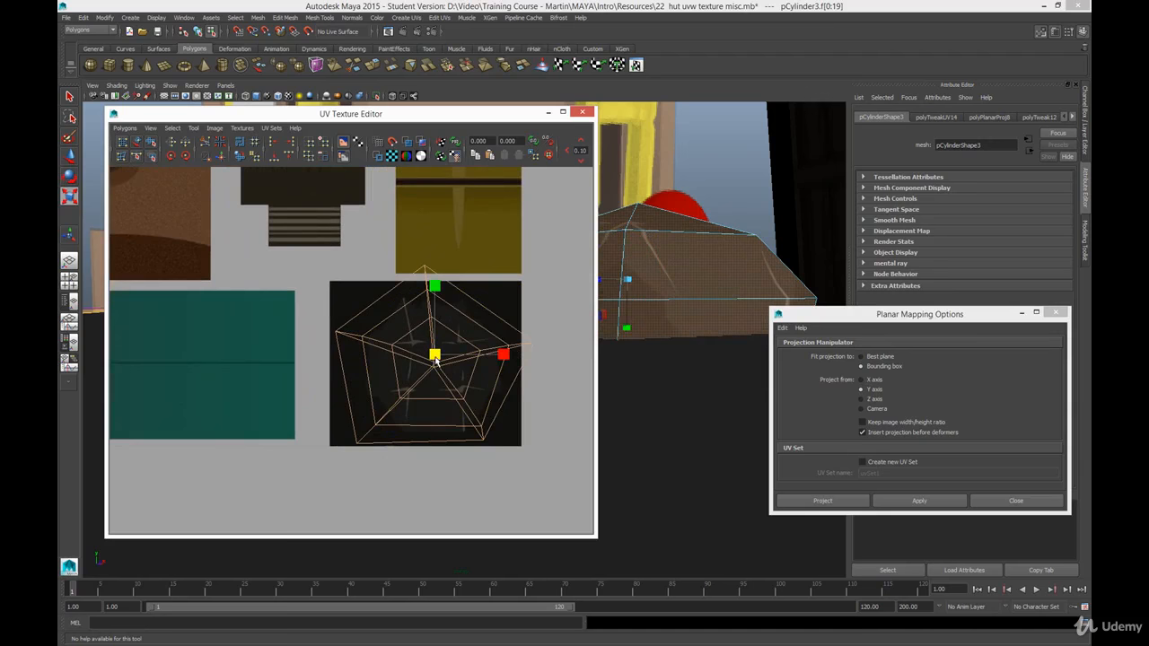
pyautogui.moveTo(435, 359)
pyautogui.mouseDown()
pyautogui.moveTo(408, 368)
pyautogui.moveTo(451, 373)
pyautogui.mouseUp()
pyautogui.press('w')
pyautogui.press('r')
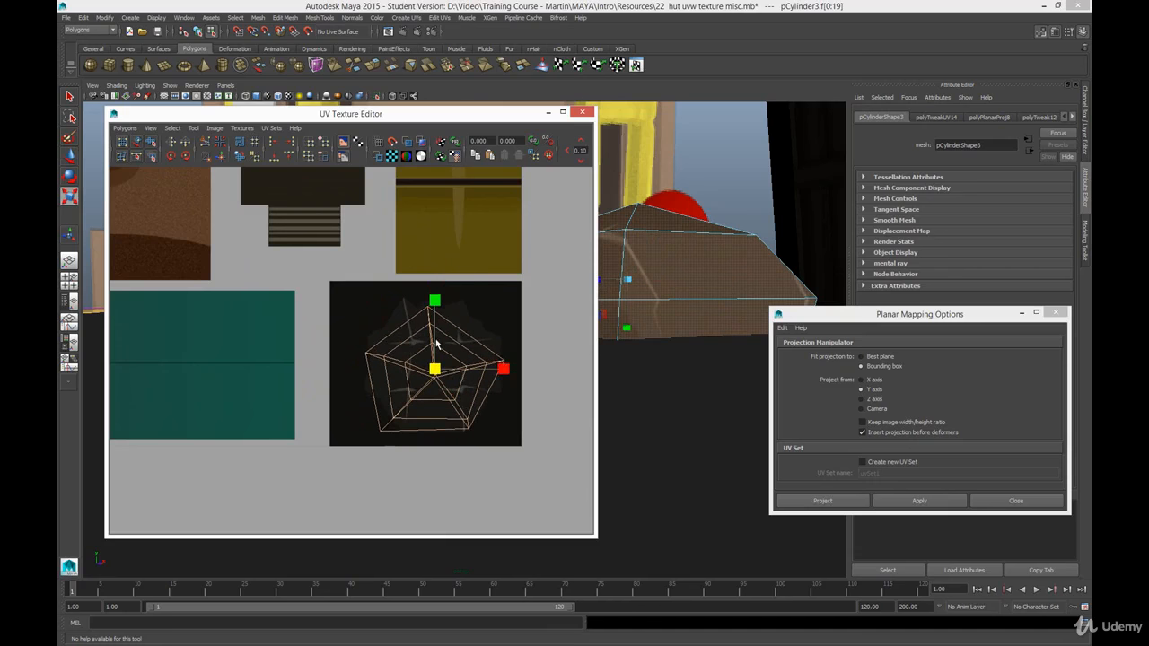
# Step: Switch the dome's UVs to vertex selection and align the inner pentagon's lower-left and left corners with the texture's faint pattern
pyautogui.rightClick(440, 358)
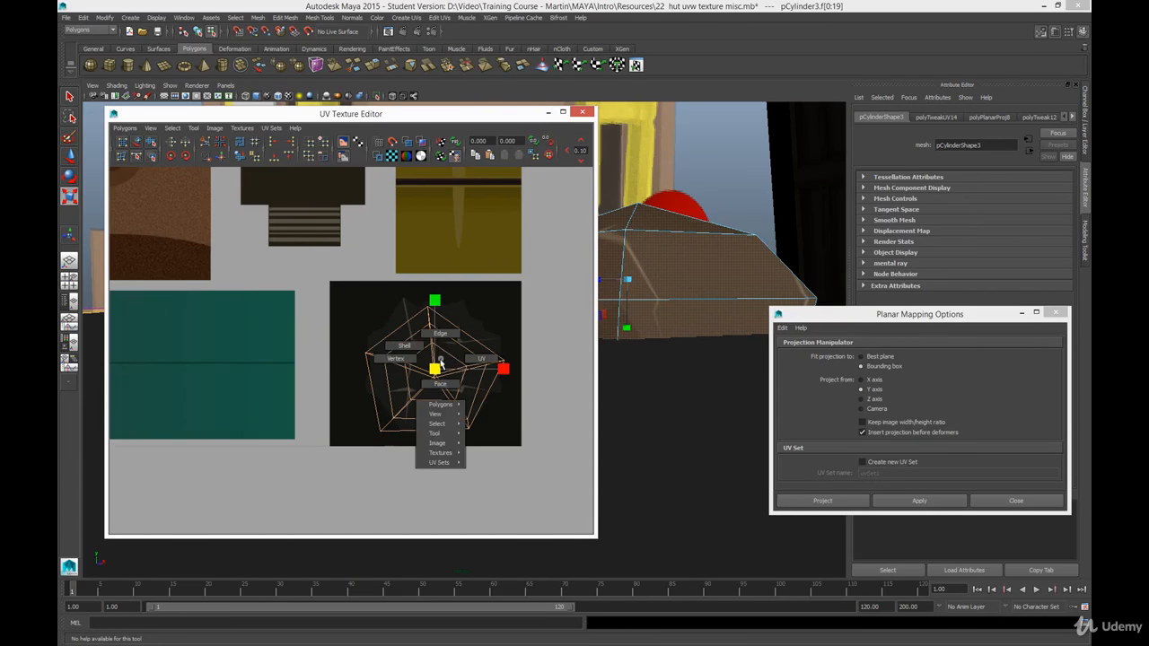
pyautogui.moveTo(437, 362); pyautogui.dragTo(414, 362, button='right')
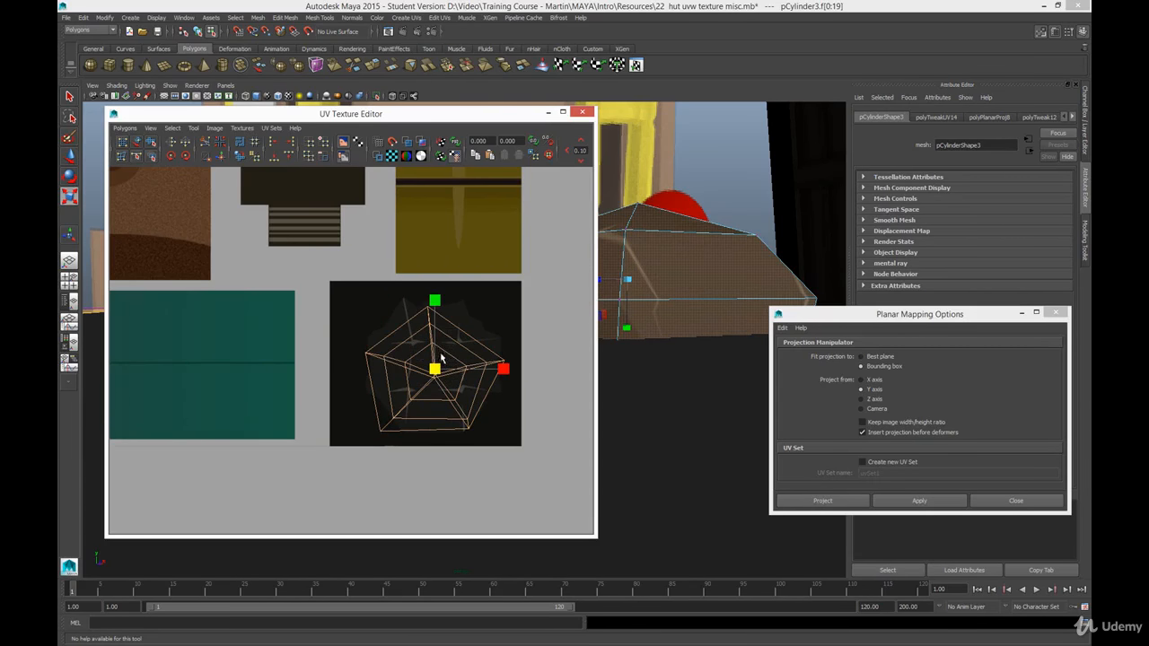
pyautogui.click(434, 342)
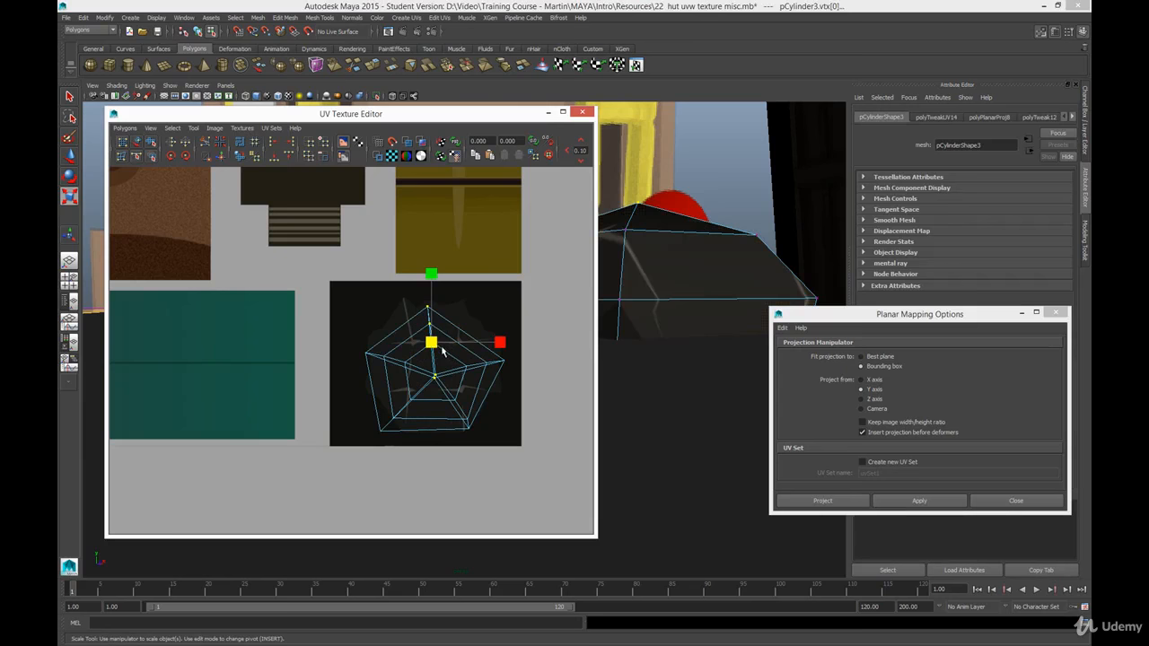
pyautogui.press('w')
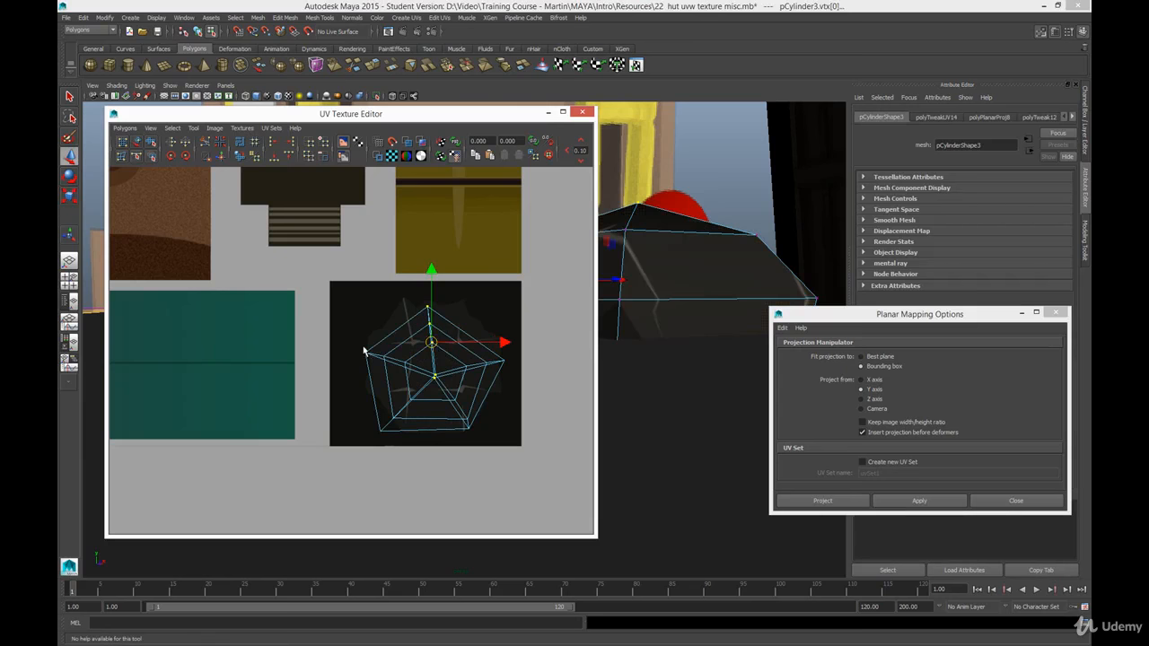
pyautogui.click(398, 416)
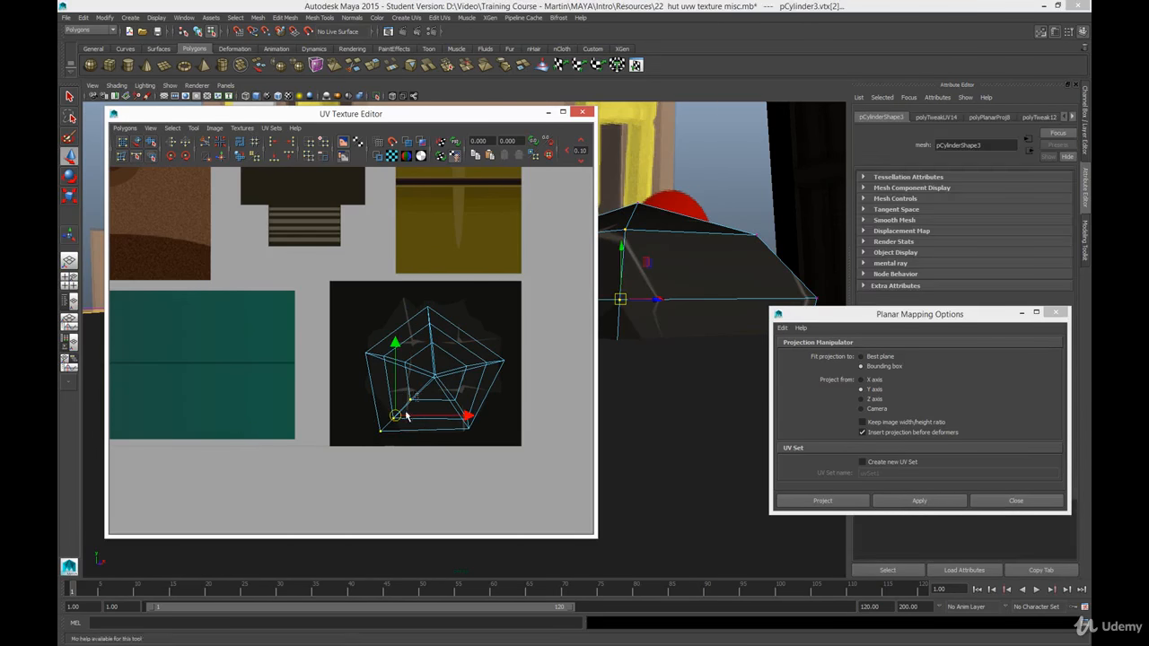
pyautogui.click(409, 392)
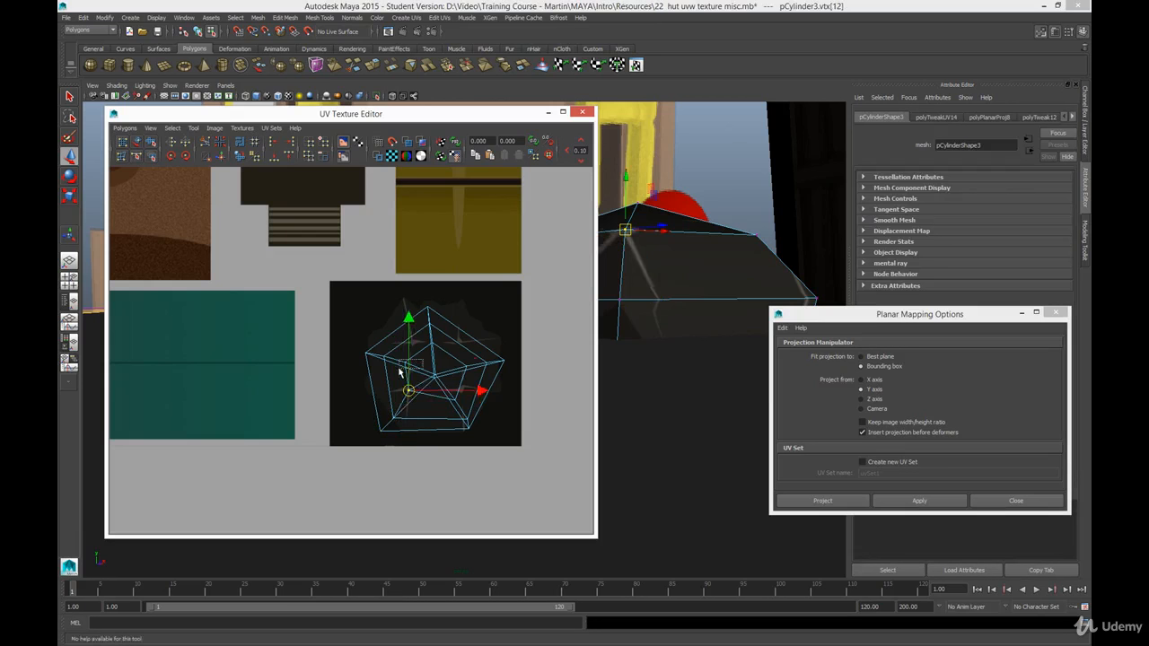
pyautogui.click(405, 363)
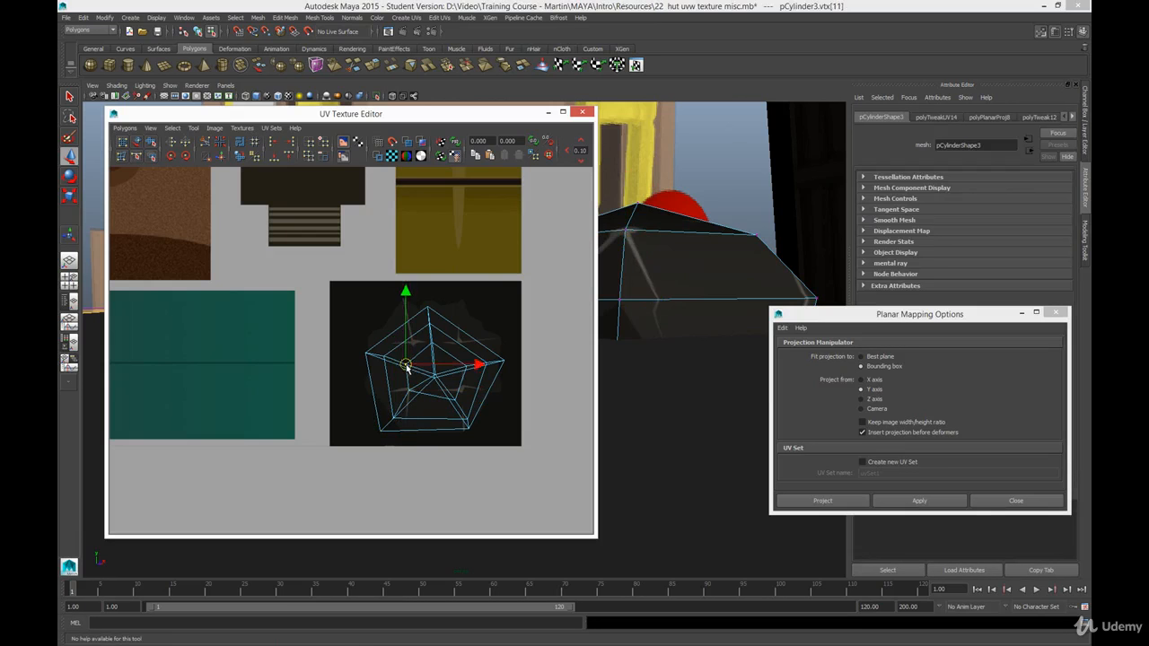
# Step: Move the inner pentagon's upper, right and lower-right corner UVs onto the matching corners of the faint pattern
pyautogui.click(432, 344)
pyautogui.moveTo(433, 344); pyautogui.dragTo(415, 342)
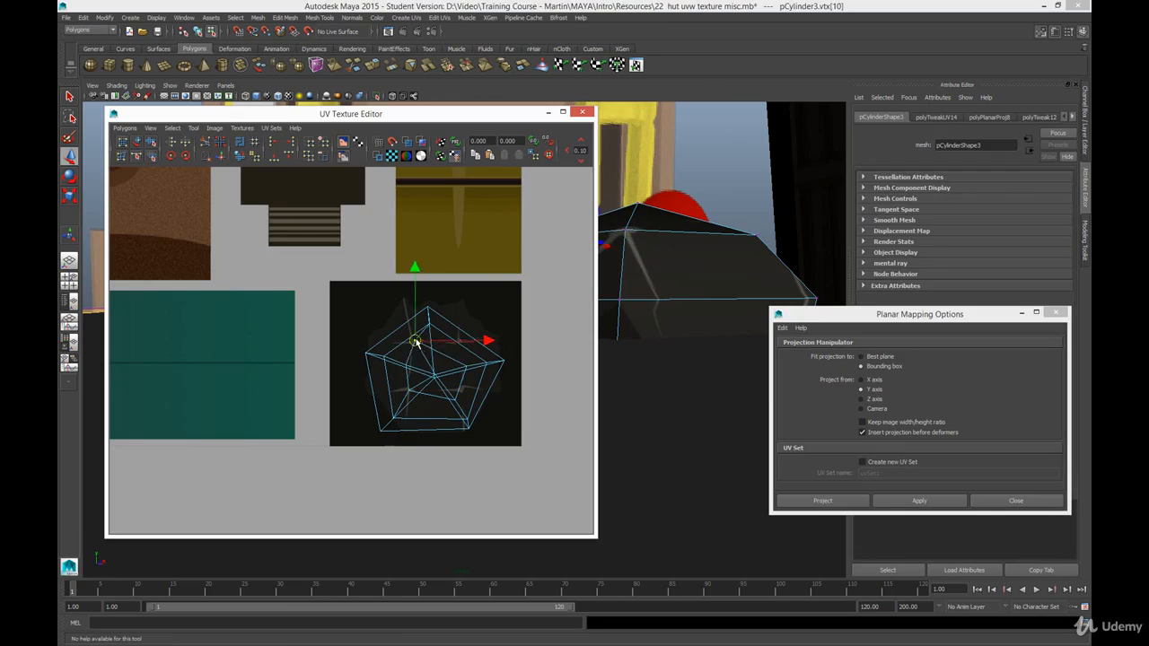
pyautogui.click(468, 369)
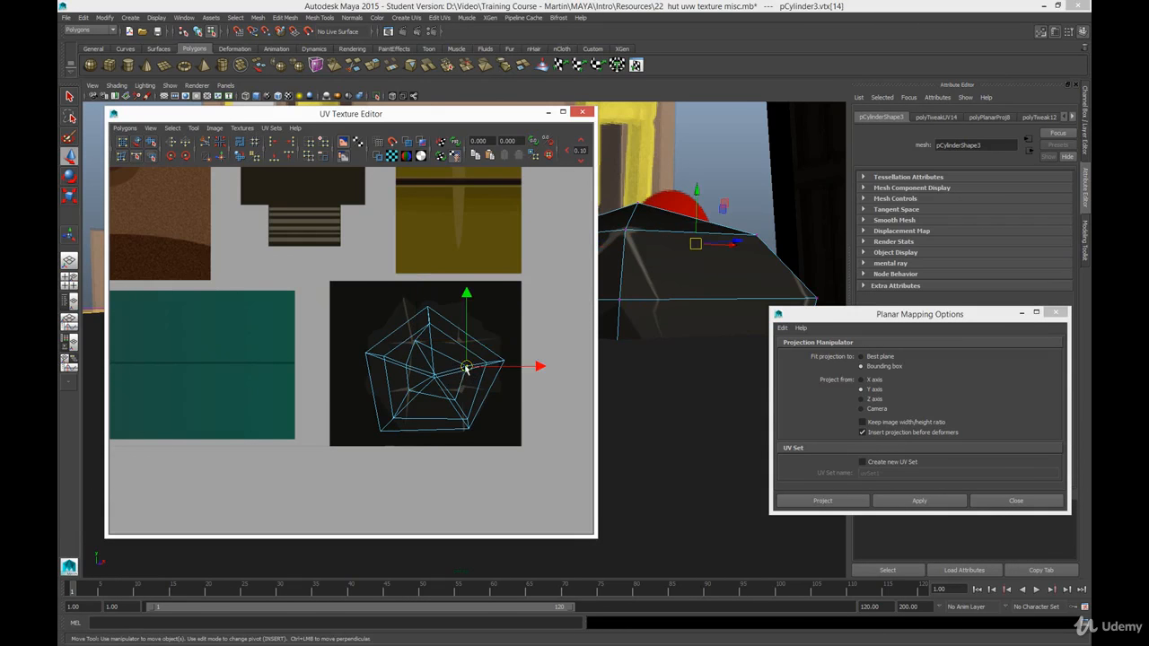
pyautogui.moveTo(465, 368); pyautogui.dragTo(461, 342)
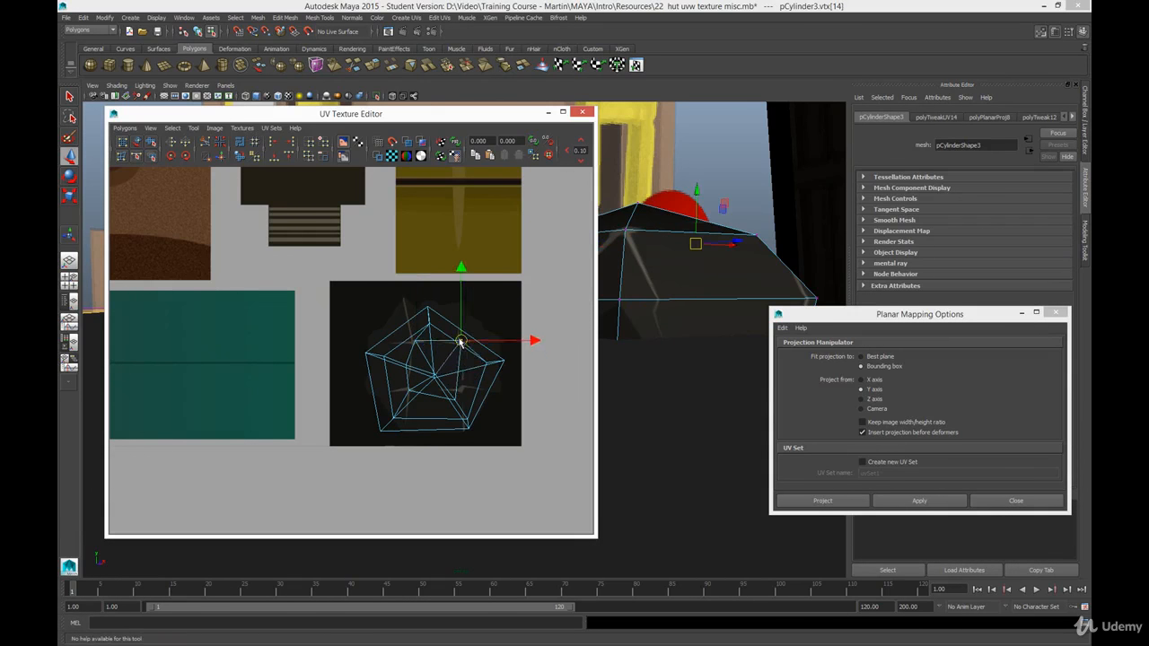
pyautogui.click(462, 404)
pyautogui.moveTo(455, 402); pyautogui.dragTo(464, 390)
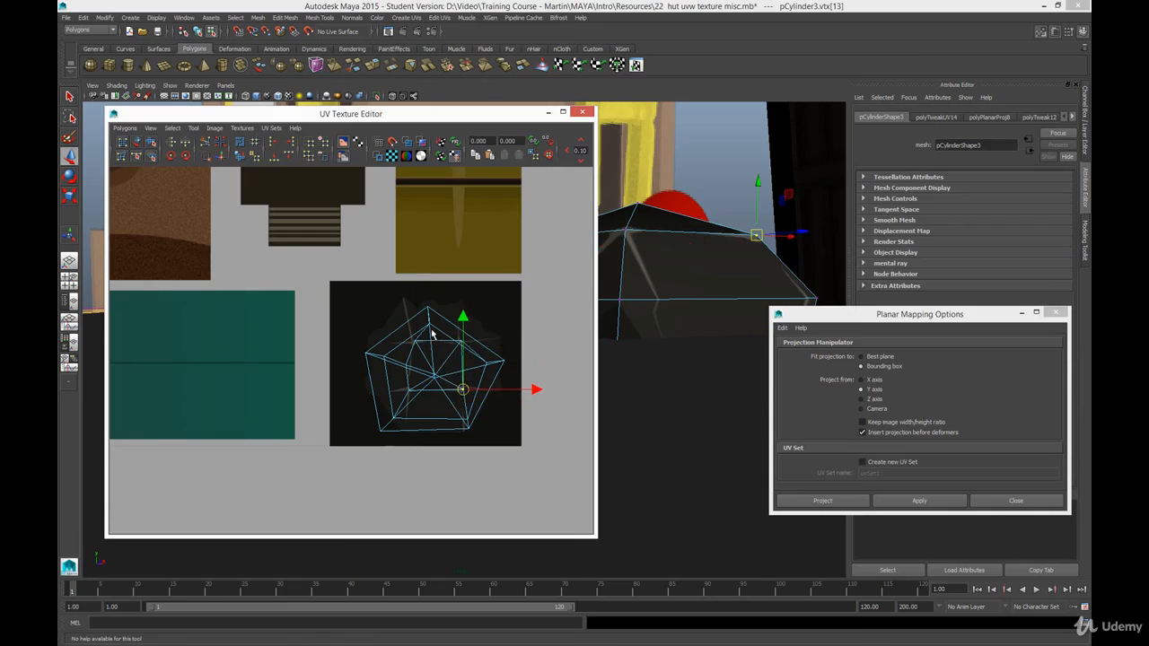
# Step: Deselect the UVs, close the UV Texture Editor and Planar Mapping Options, and return the dome to object mode
pyautogui.click(504, 360)
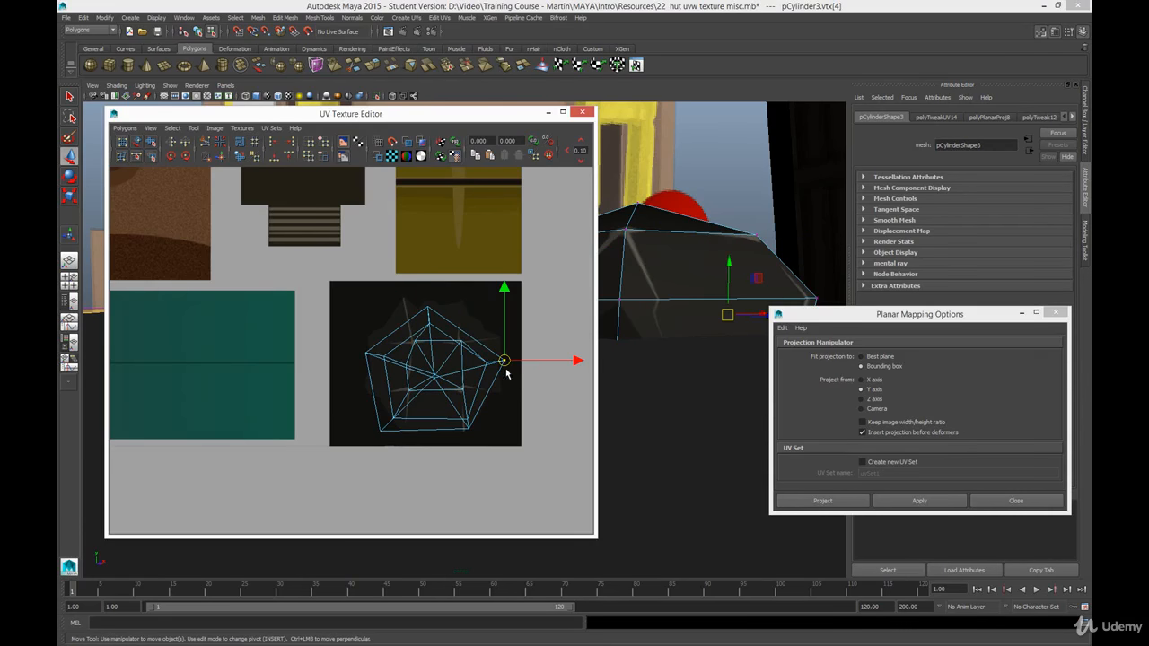
pyautogui.click(384, 255)
pyautogui.click(583, 112)
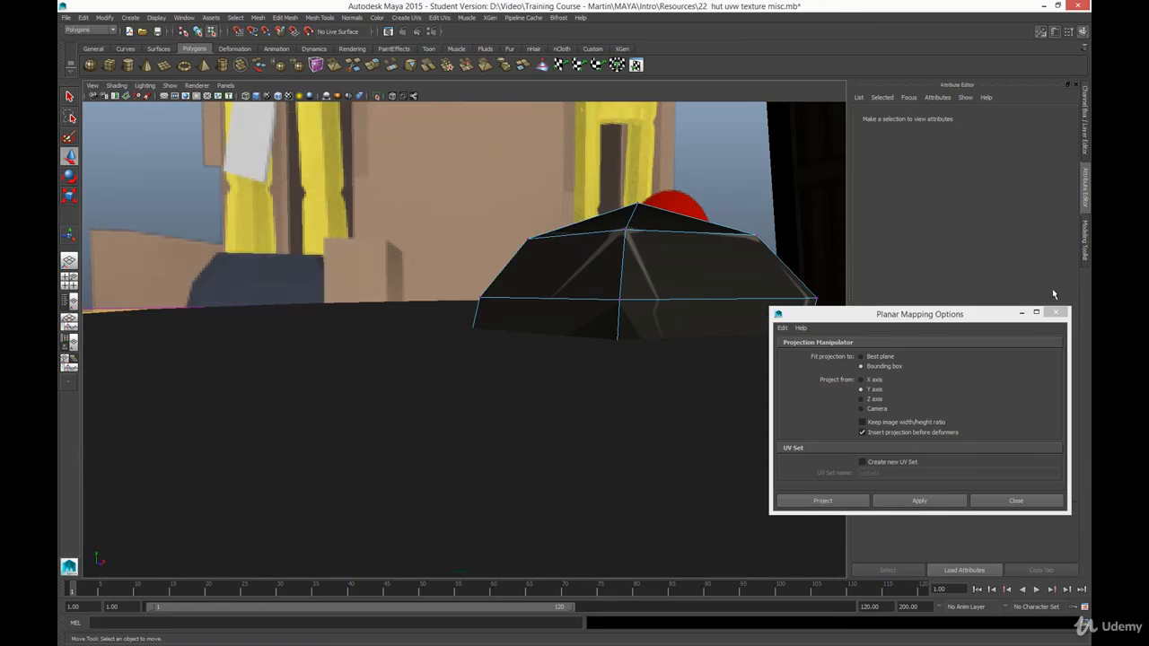
pyautogui.click(1056, 312)
pyautogui.keyDown('alt'); pyautogui.moveTo(659, 349); pyautogui.dragTo(528, 244, button='right'); pyautogui.keyUp('alt')
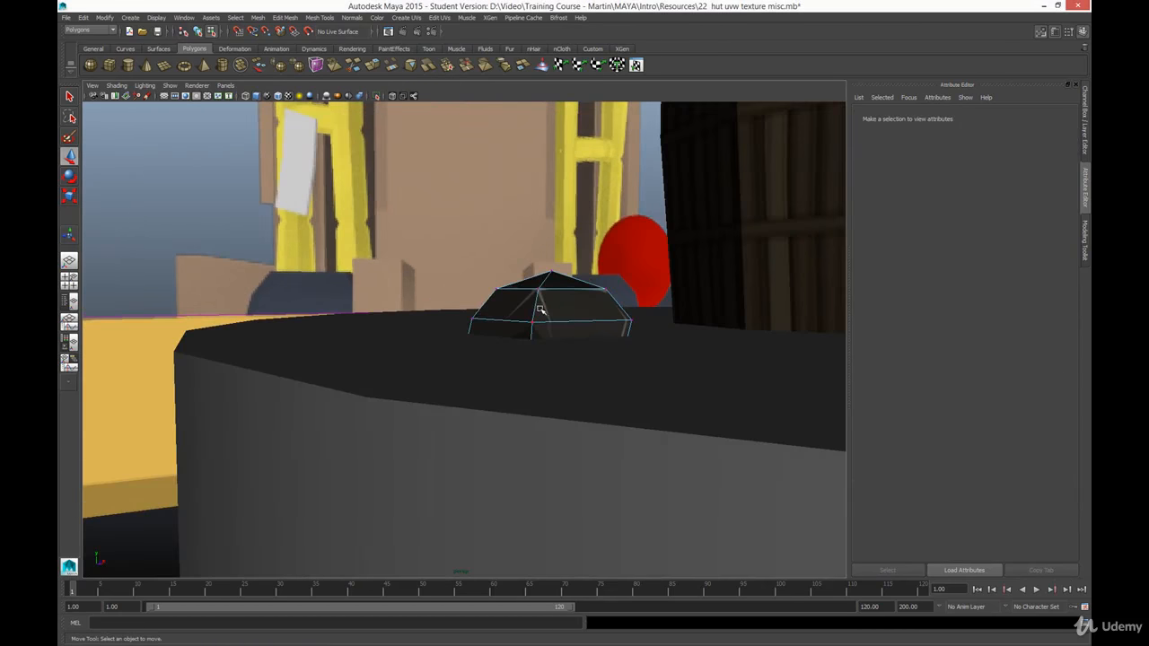
pyautogui.moveTo(540, 309); pyautogui.dragTo(497, 300, button='right')
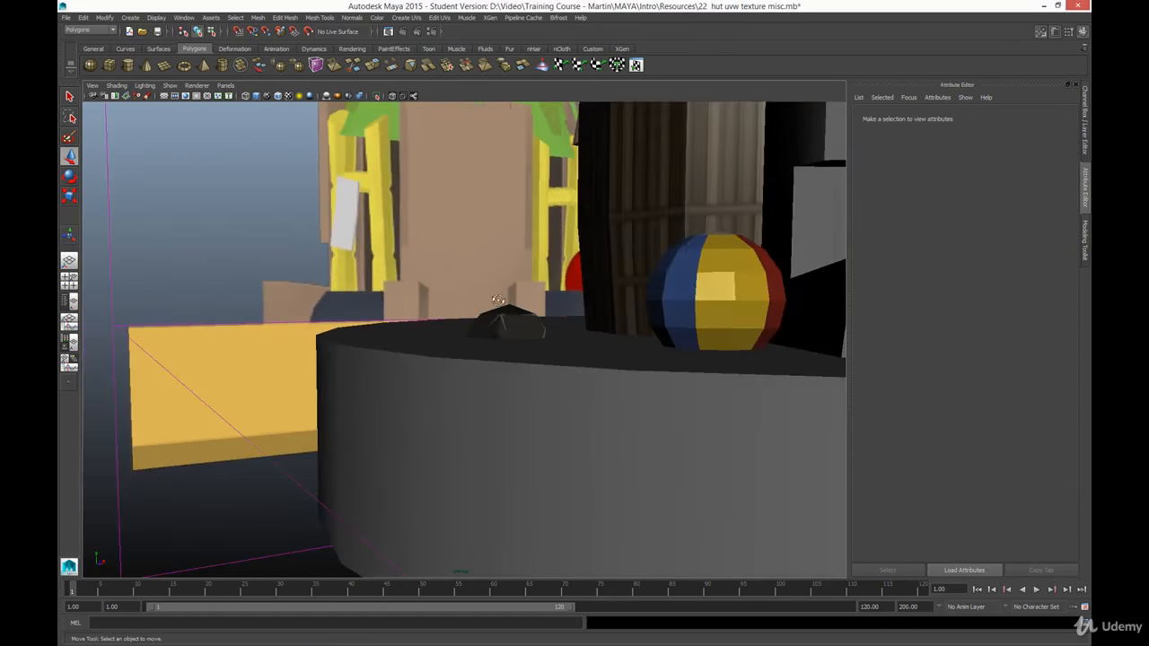
# Step: Examine the textured dome, beach ball, surfboards and hut from several sides
pyautogui.keyDown('alt'); pyautogui.moveTo(497, 300); pyautogui.dragTo(602, 380); pyautogui.keyUp('alt')
pyautogui.keyDown('alt'); pyautogui.moveTo(602, 380); pyautogui.dragTo(478, 378, button='right'); pyautogui.keyUp('alt')
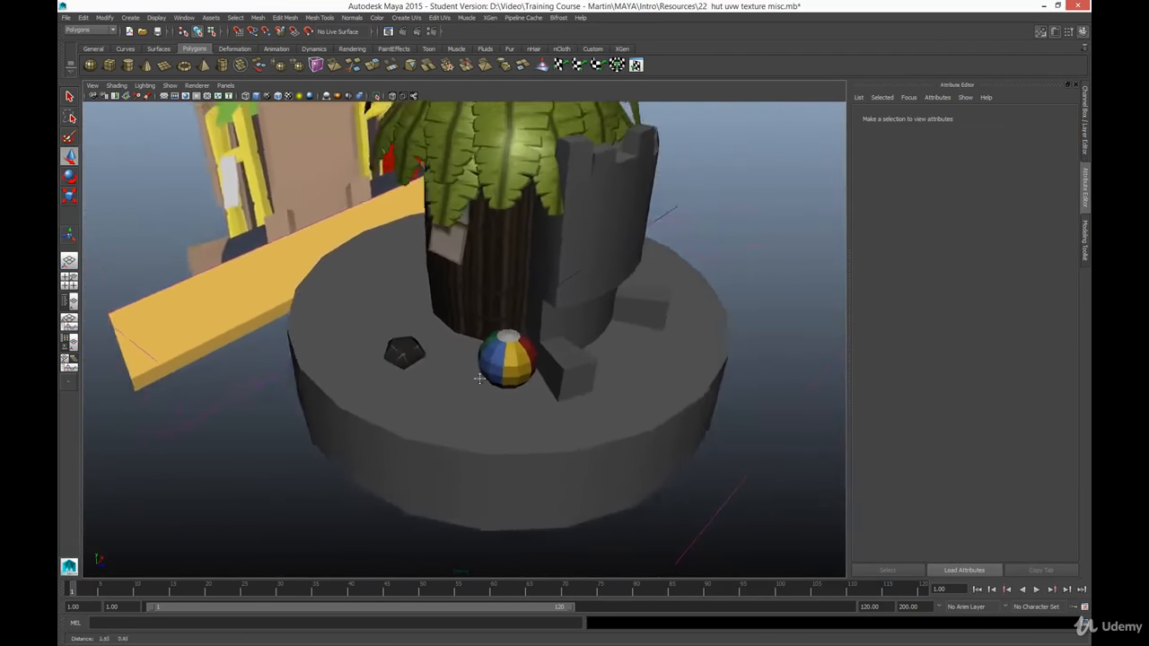
pyautogui.keyDown('alt'); pyautogui.moveTo(480, 378); pyautogui.dragTo(451, 413, button='middle'); pyautogui.keyUp('alt')
pyautogui.keyDown('alt'); pyautogui.moveTo(508, 407); pyautogui.dragTo(557, 384); pyautogui.keyUp('alt')
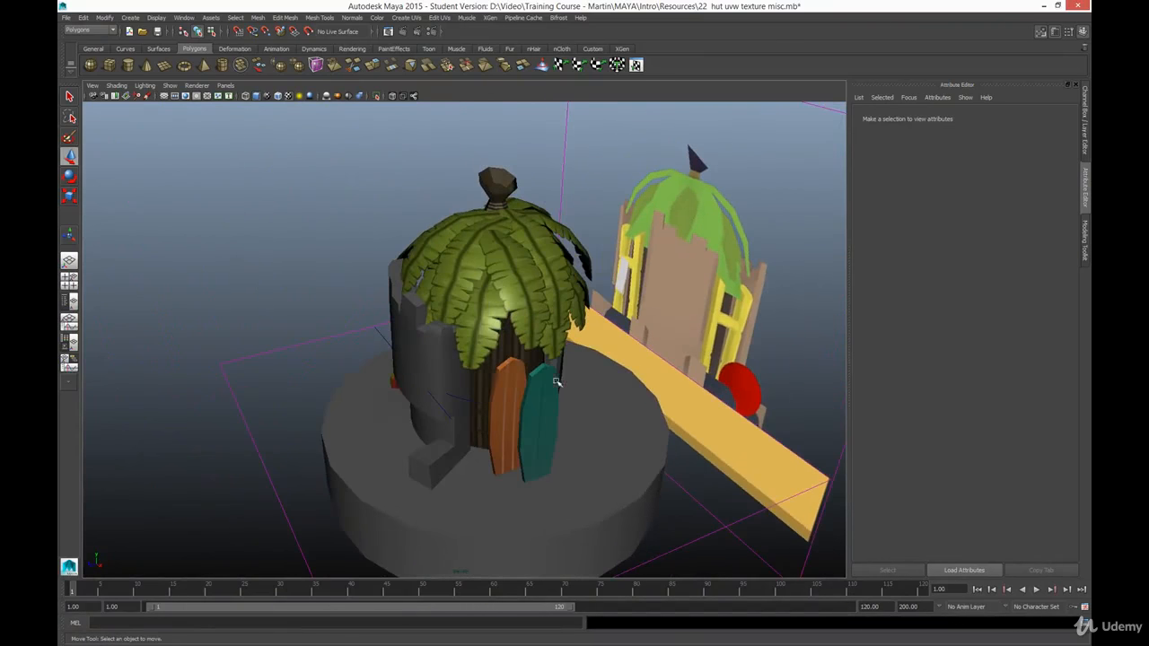
pyautogui.keyDown('alt'); pyautogui.moveTo(422, 364); pyautogui.dragTo(536, 499); pyautogui.keyUp('alt')
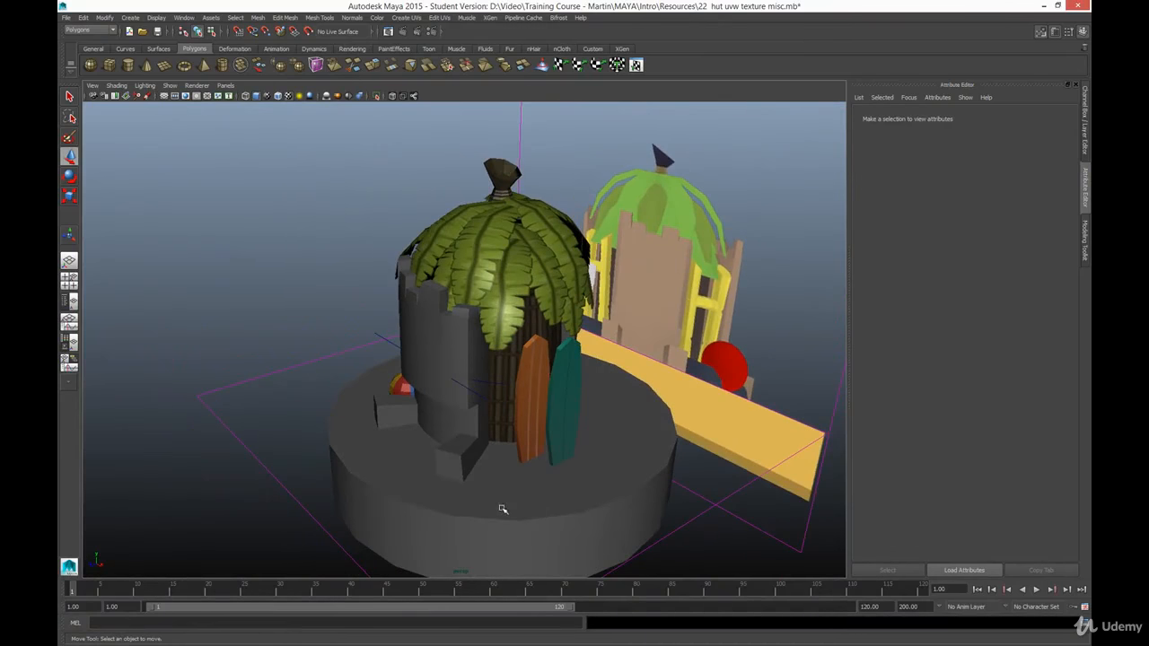